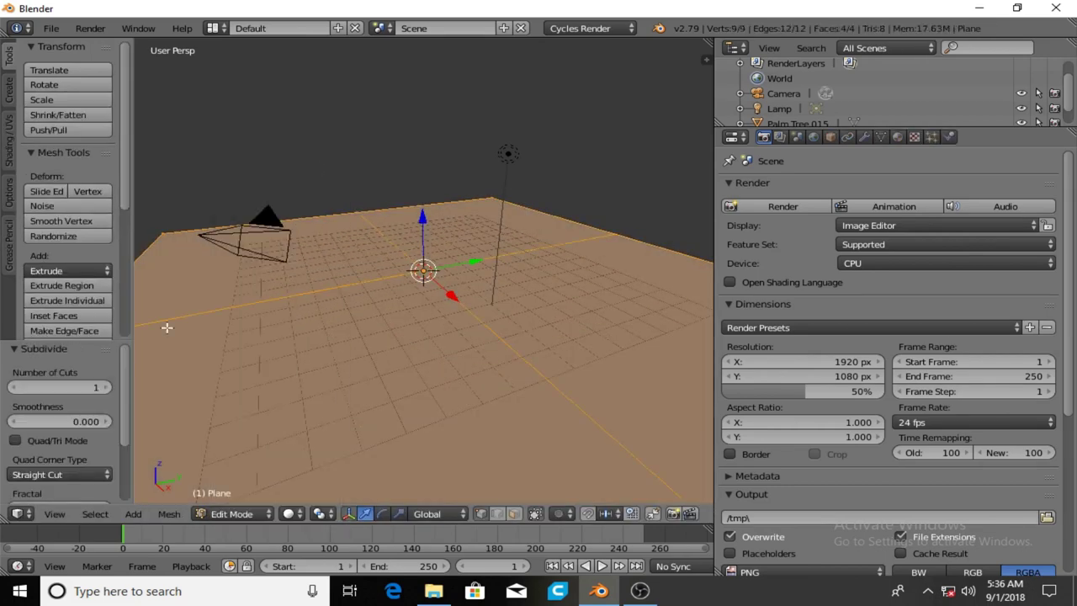
- Subdivide the plane repeatedly into a dense grid, ending with a 1-cut pass, and view it through the camera
drag(58, 387, 108, 387)
key(w)
click(207, 171)
click(107, 387)
key(KP_0)
key(w)
click(276, 192)
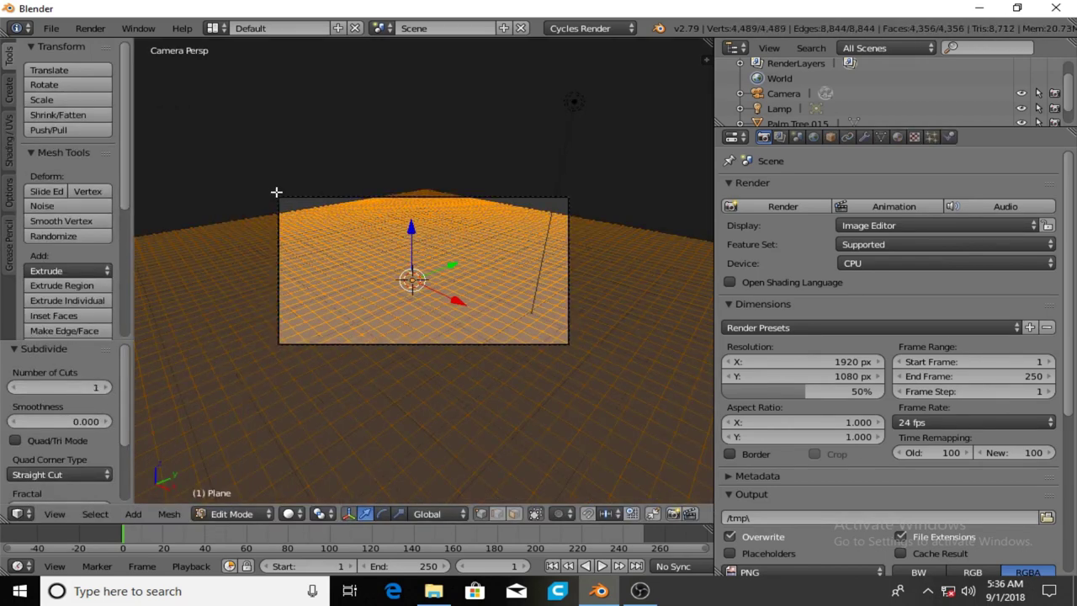
- Reposition the camera in walk navigation so the grid runs straight away from it, filling the frame
key(shift+f)
key(a)
click(736, 369)
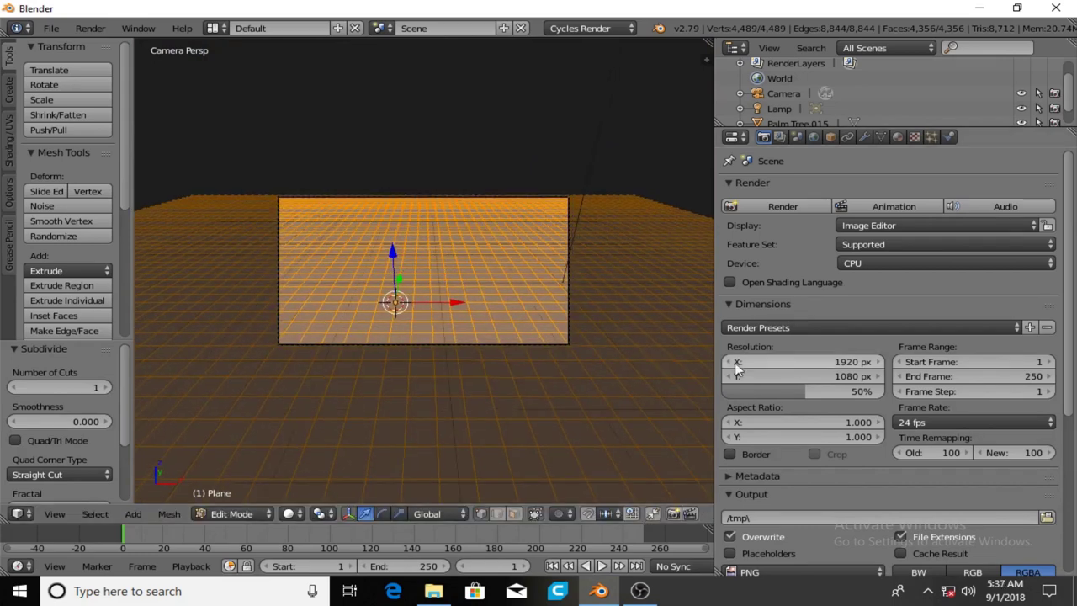
- Add a Wireframe modifier to the plane with a thickness of 0.0035 and return to Object Mode
click(865, 136)
click(847, 191)
click(727, 478)
drag(800, 254, 749, 255)
click(294, 513)
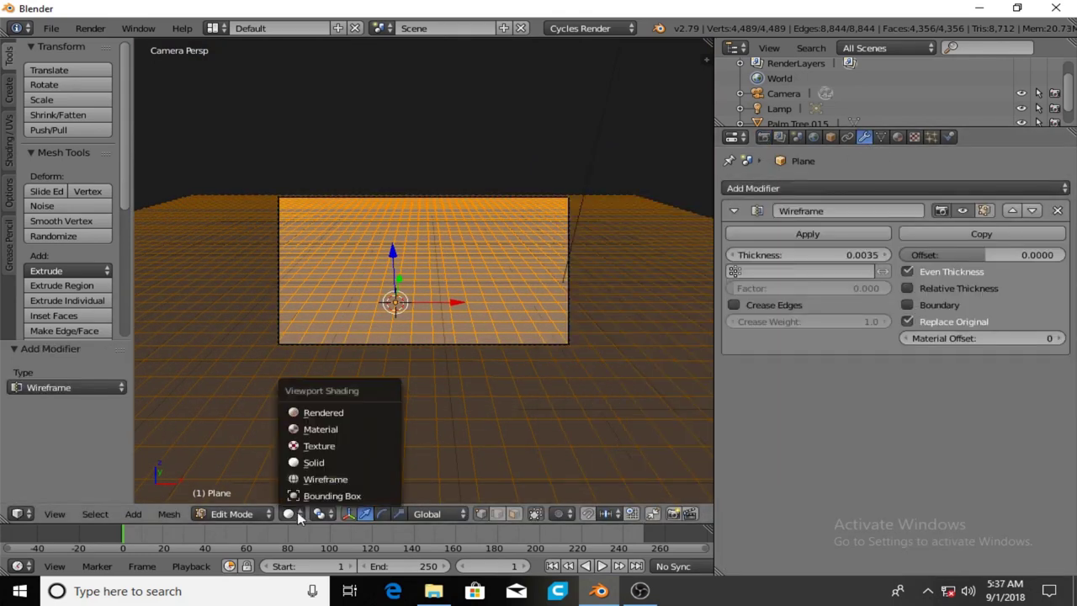
key(Tab)
- Assign the existing material 02.001 to the plane, with the viewport in Rendered shading
click(897, 136)
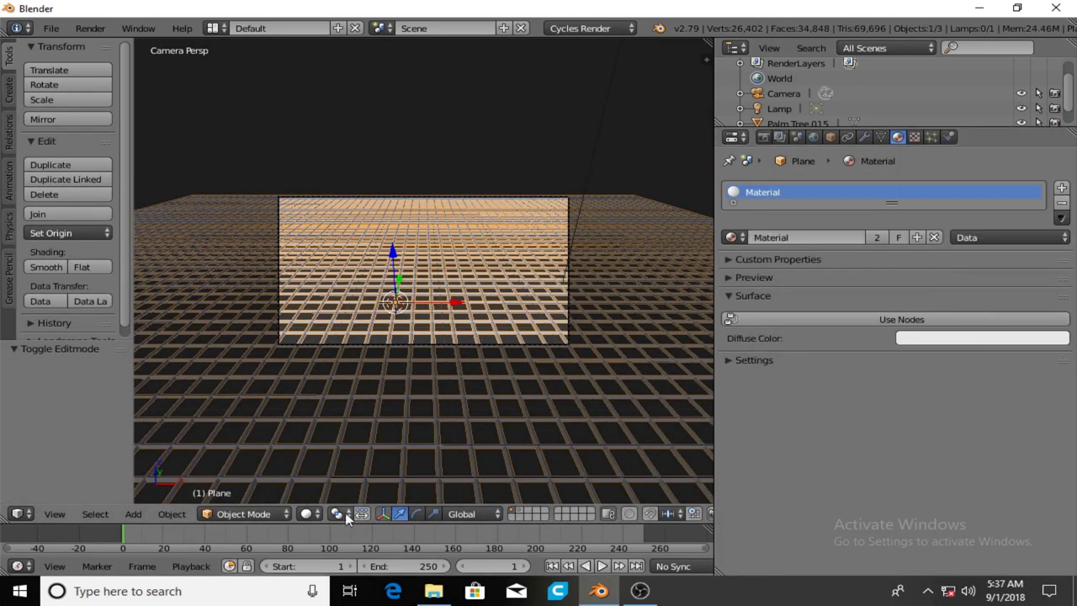
key(shift+z)
click(732, 238)
click(744, 260)
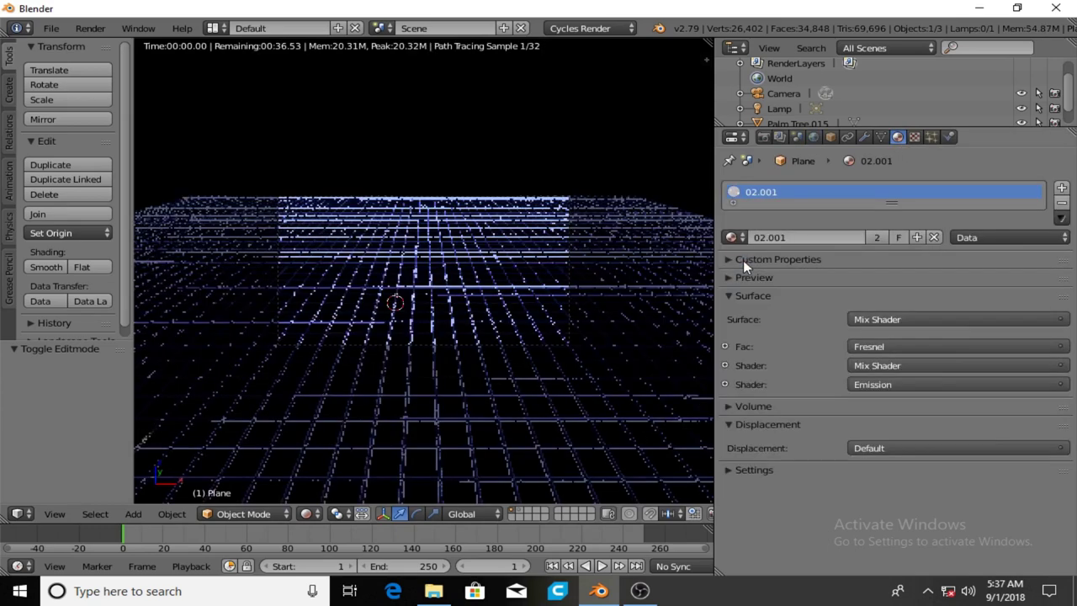
- Paste the copied palm tree into the scene and grab it for moving
key(ctrl+v)
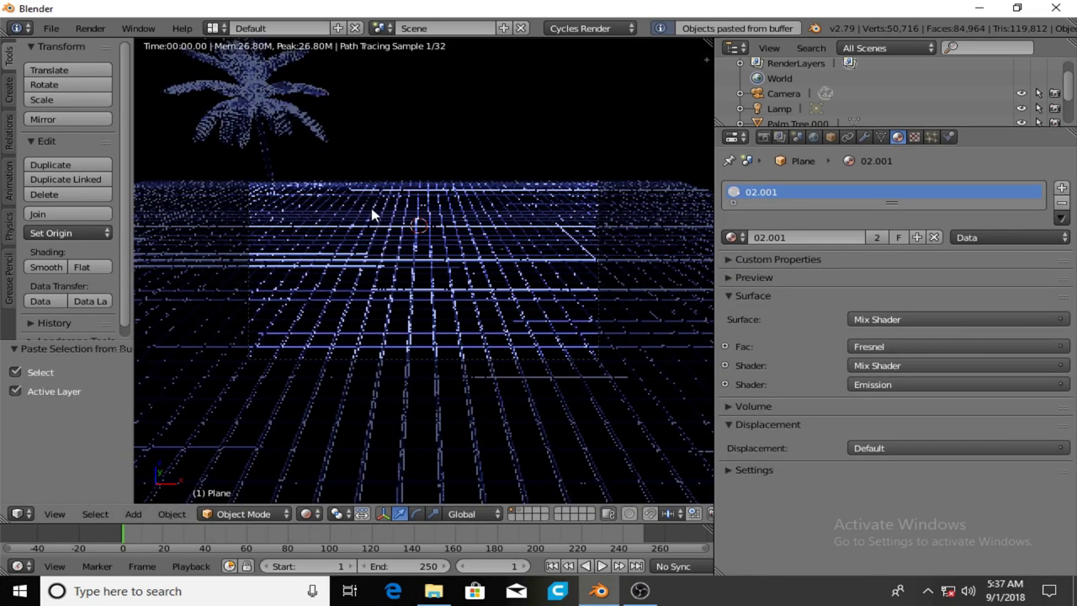
key(g)
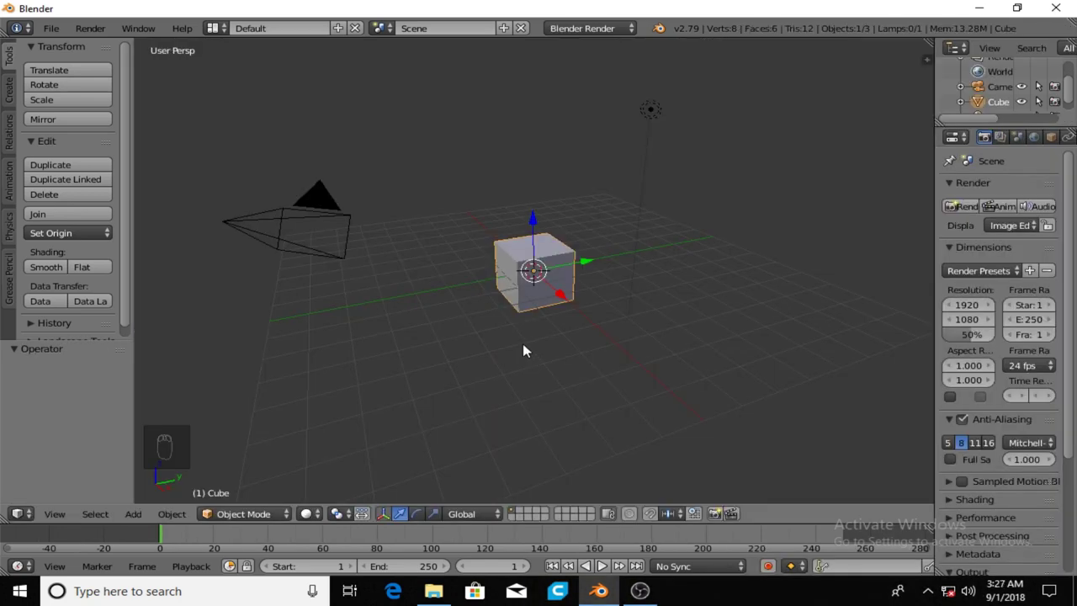
- Delete the default cube from the new scene
mouse_move(436, 359)
middle_down()
mouse_move(473, 368)
mouse_move(567, 351)
mouse_move(378, 335)
mouse_move(447, 372)
mouse_move(418, 361)
middle_up()
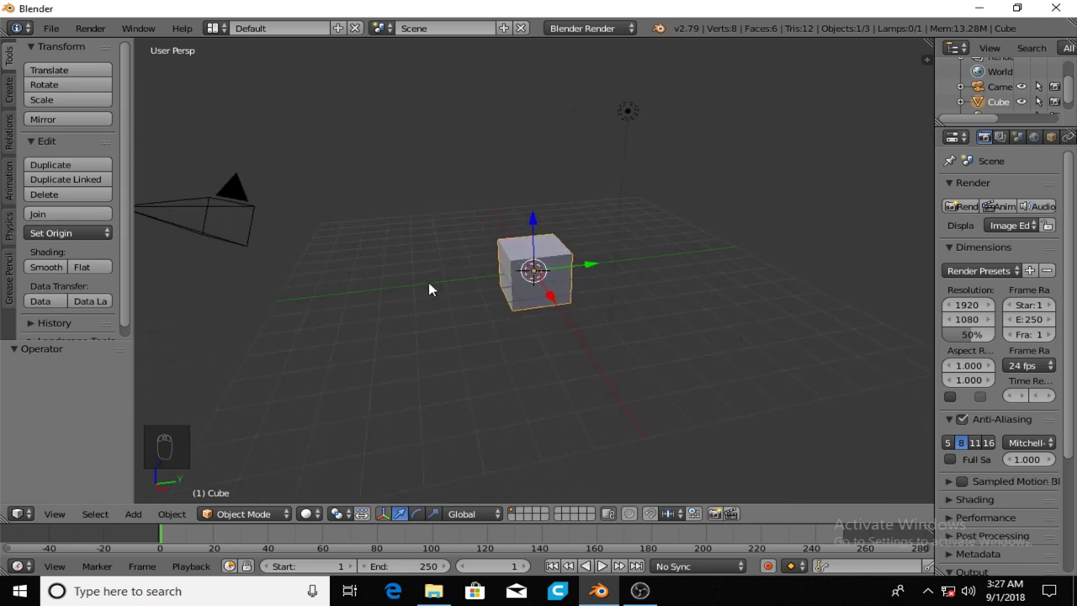
middle_drag(430, 288, 483, 310)
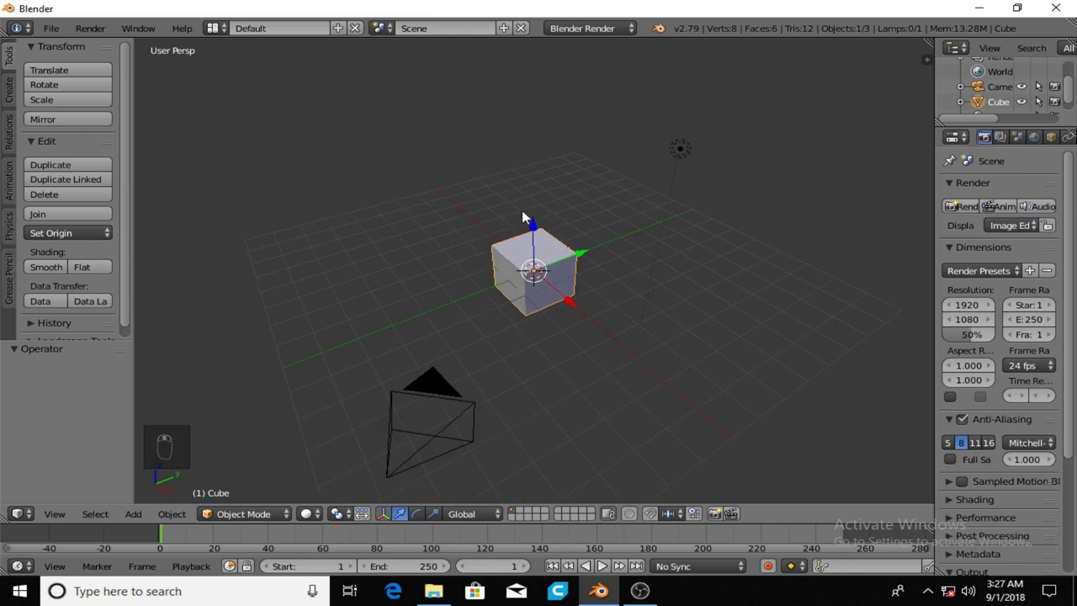
middle_drag(522, 218, 488, 275)
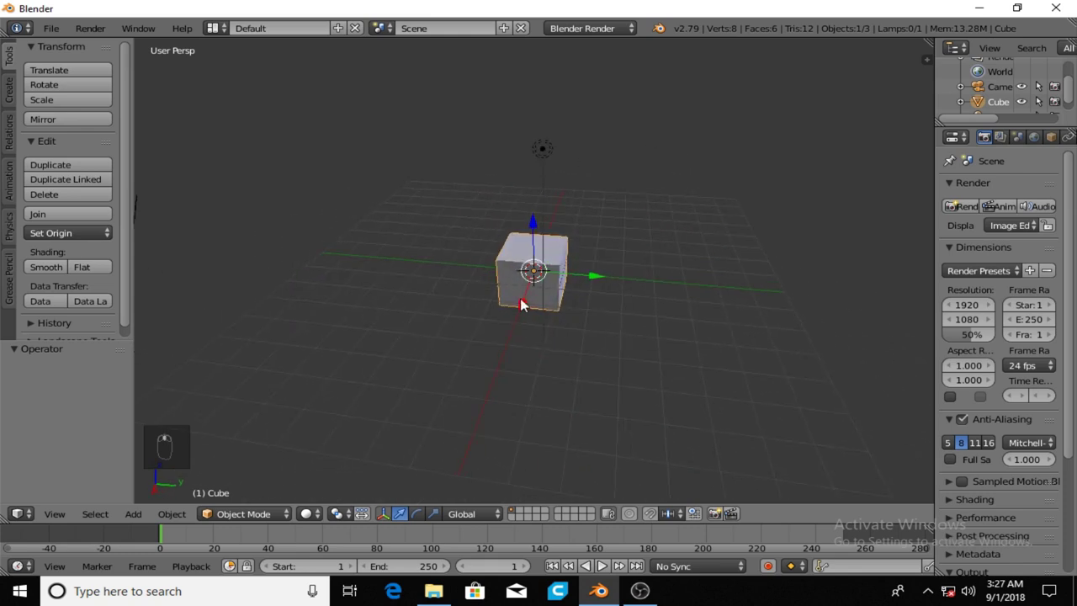
key(x)
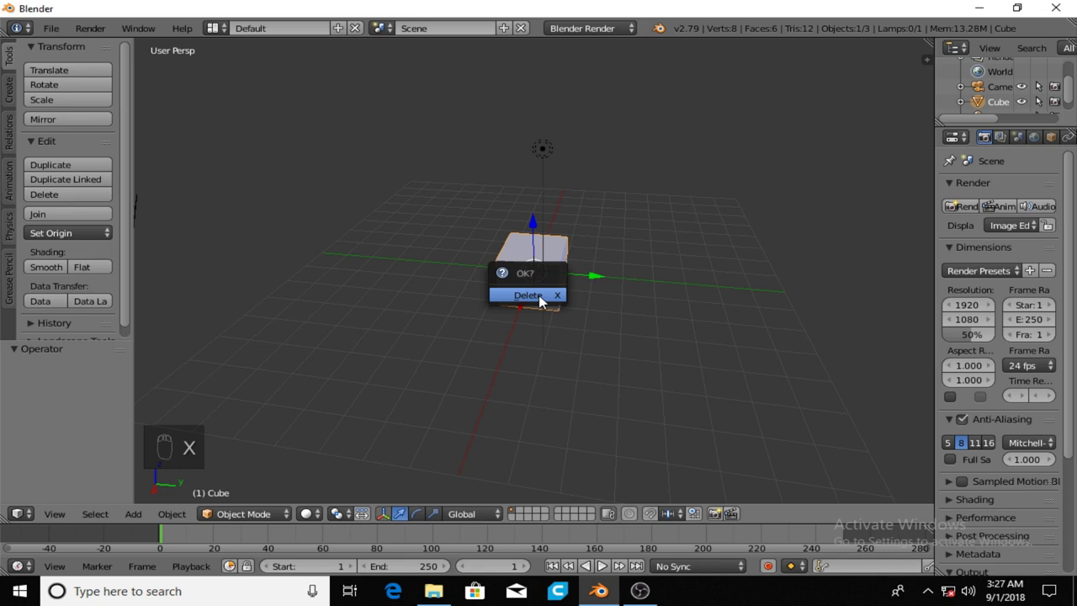
click(529, 295)
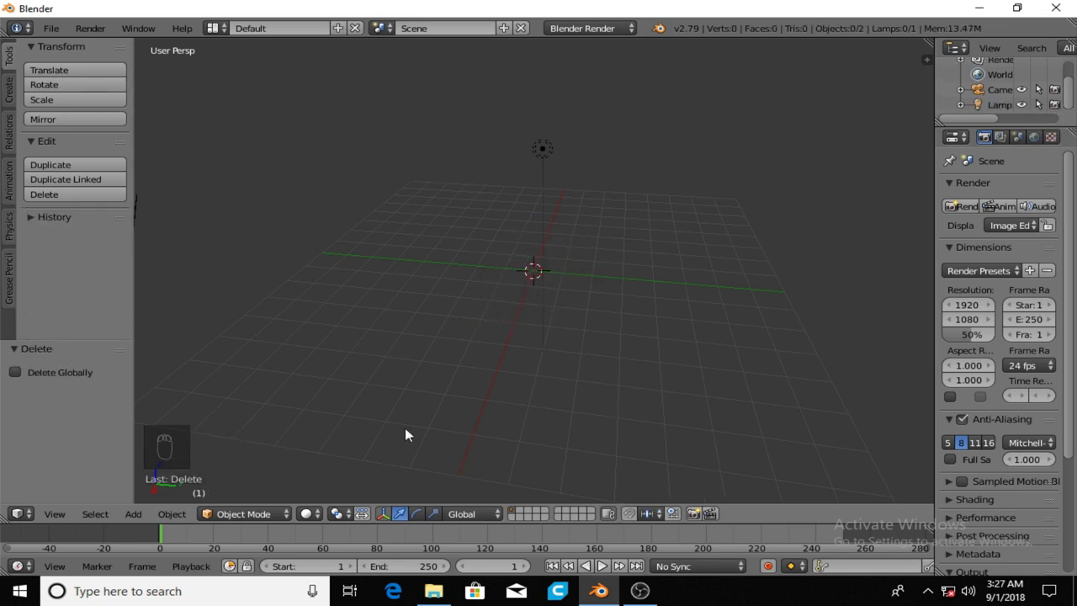
- Switch the render engine to Cycles Render
scroll(513, 333, up, 2)
scroll(499, 329, down, 5)
middle_drag(436, 383, 460, 392)
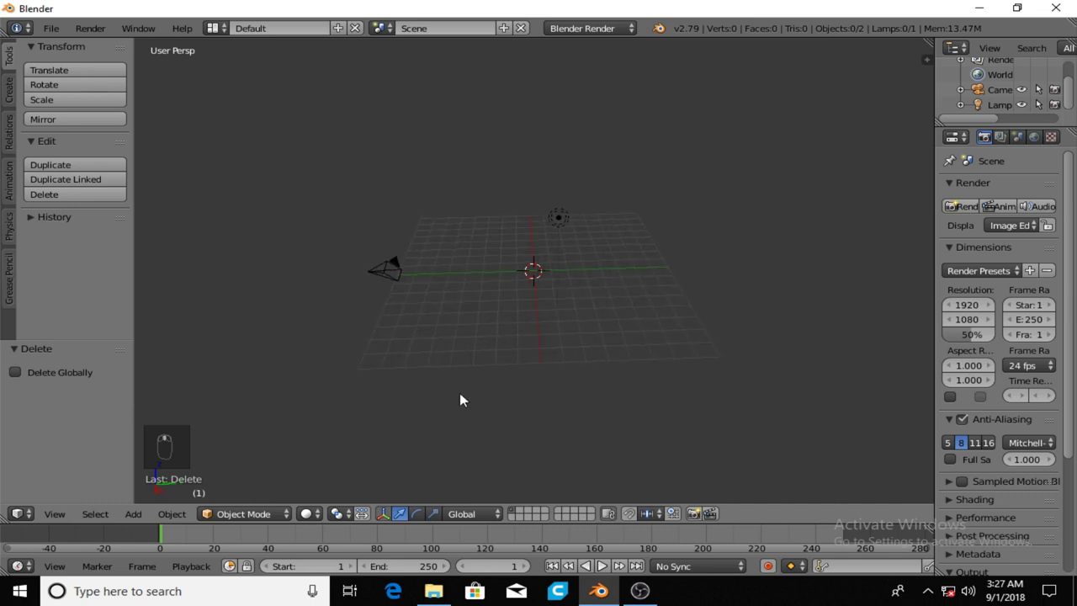
click(606, 30)
click(577, 83)
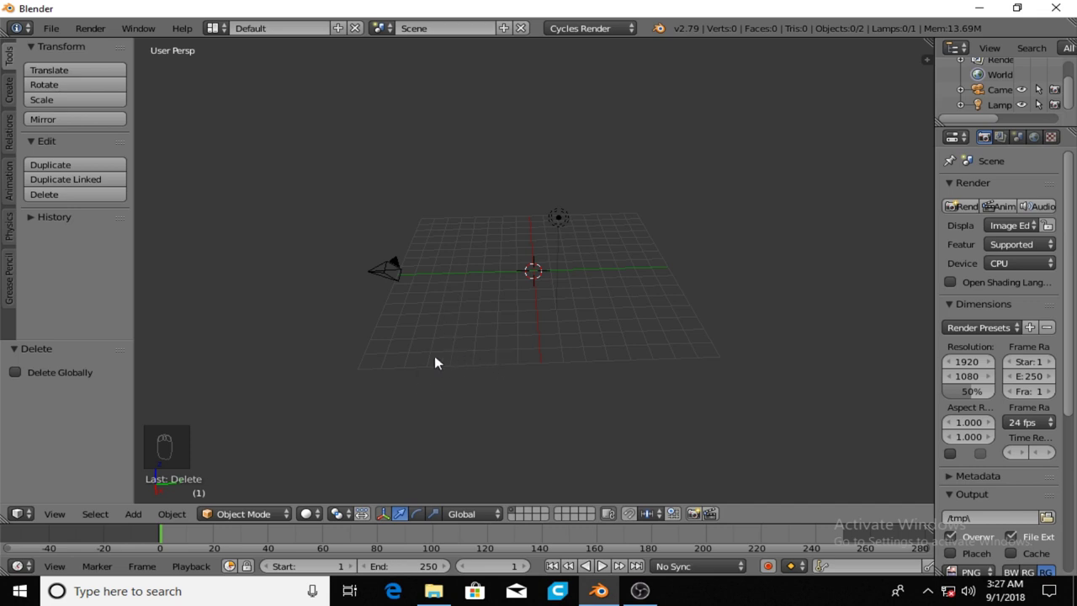
- Add a mesh plane at the scene's origin
middle_drag(435, 363, 333, 355)
scroll(334, 355, down, 1)
scroll(482, 272, up, 5)
middle_drag(390, 375, 505, 387)
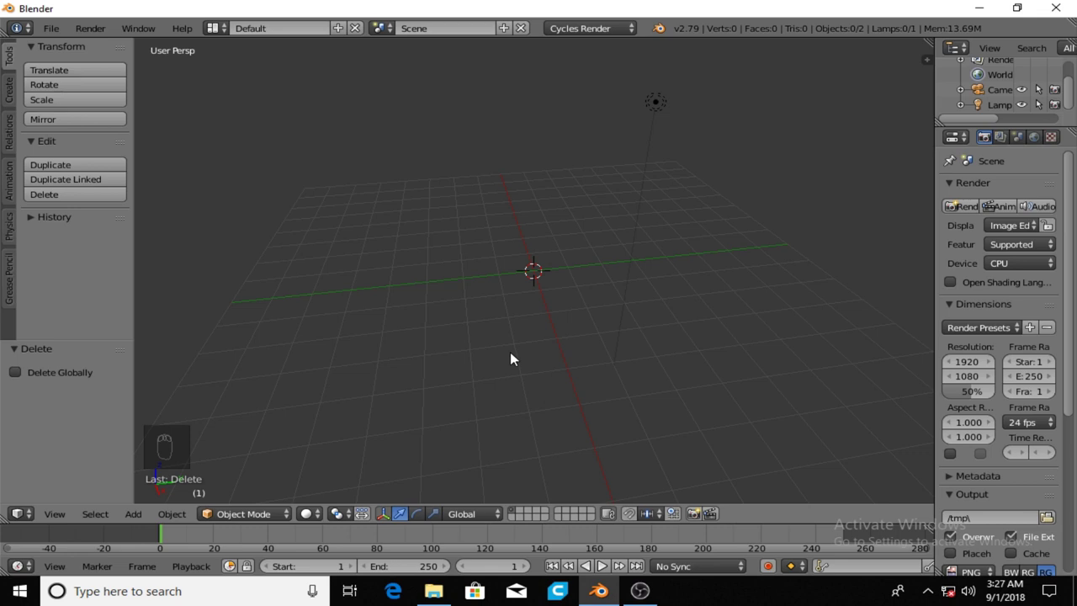
key(shift+a)
mouse_move(500, 342)
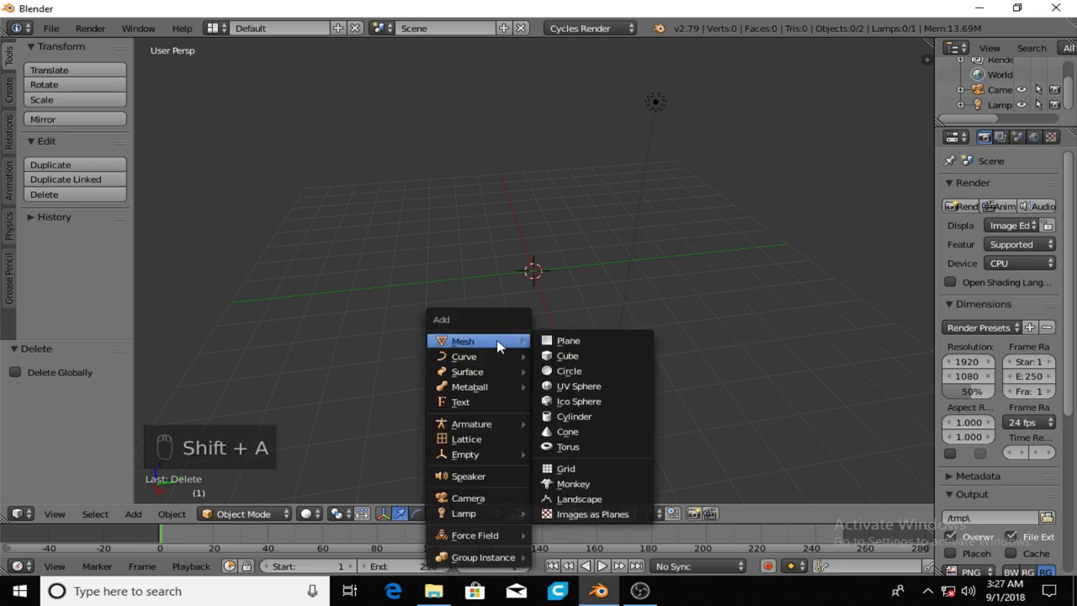
click(546, 339)
- Look through the camera and reposition it in walk navigation to face the plane straight on, with the plane above the frame's center
scroll(513, 318, down, 4)
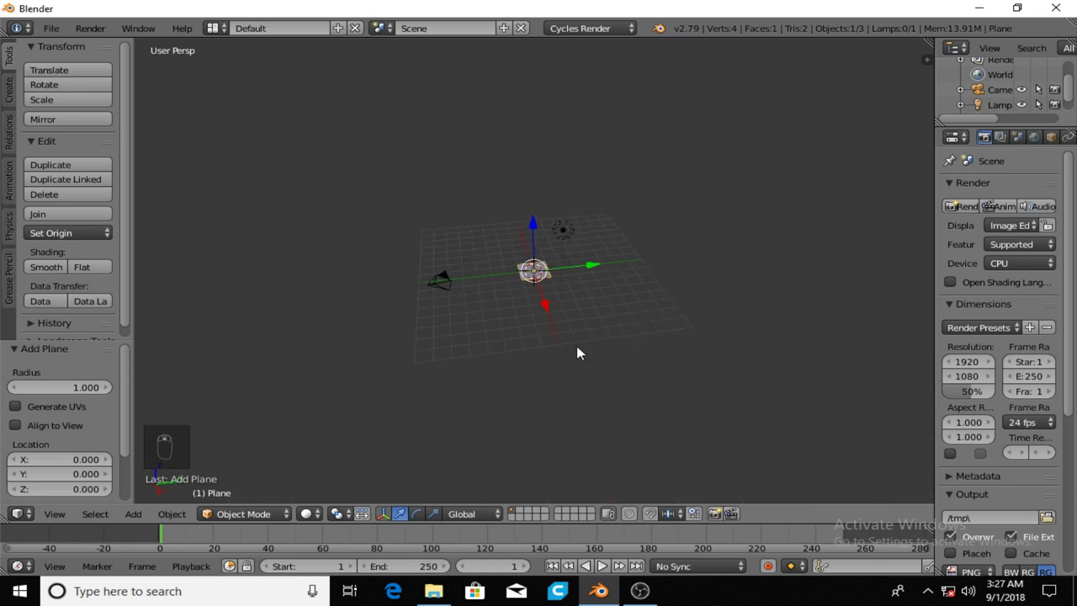
middle_drag(577, 352, 565, 275)
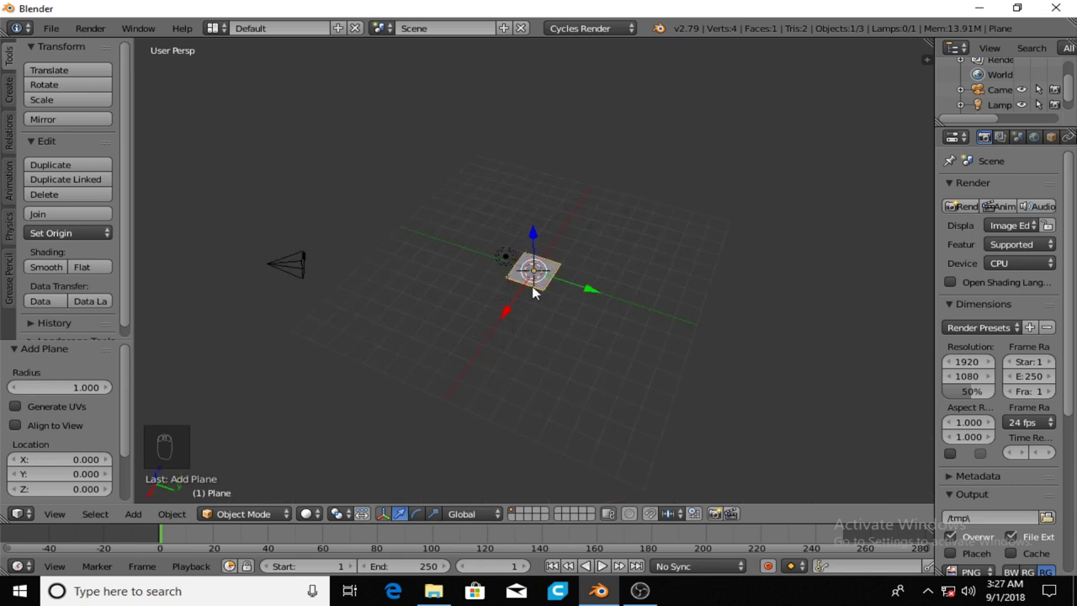
key(KP_0)
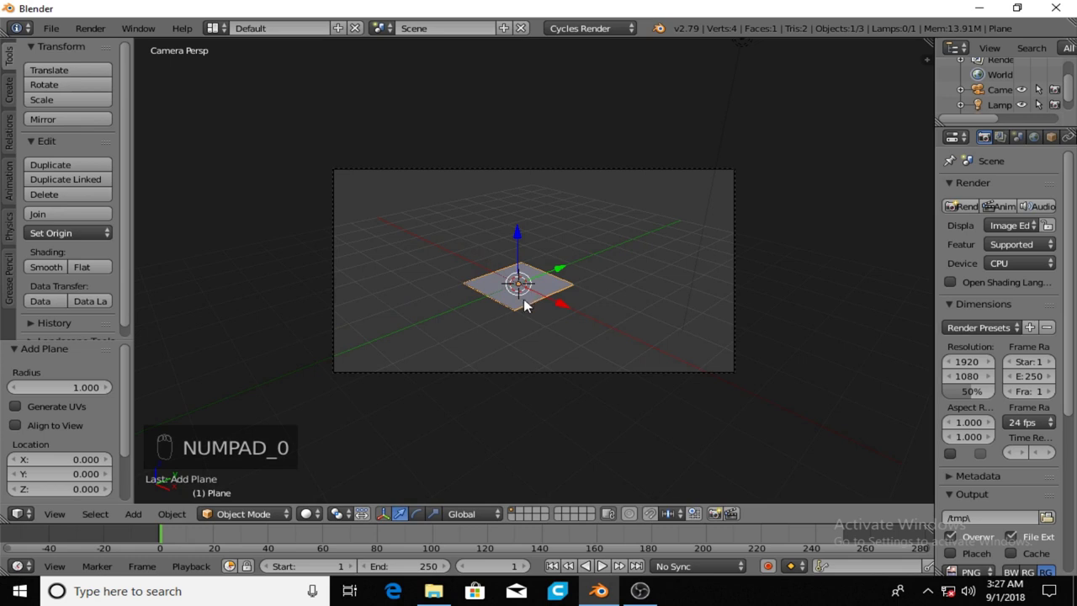
key(shift+f)
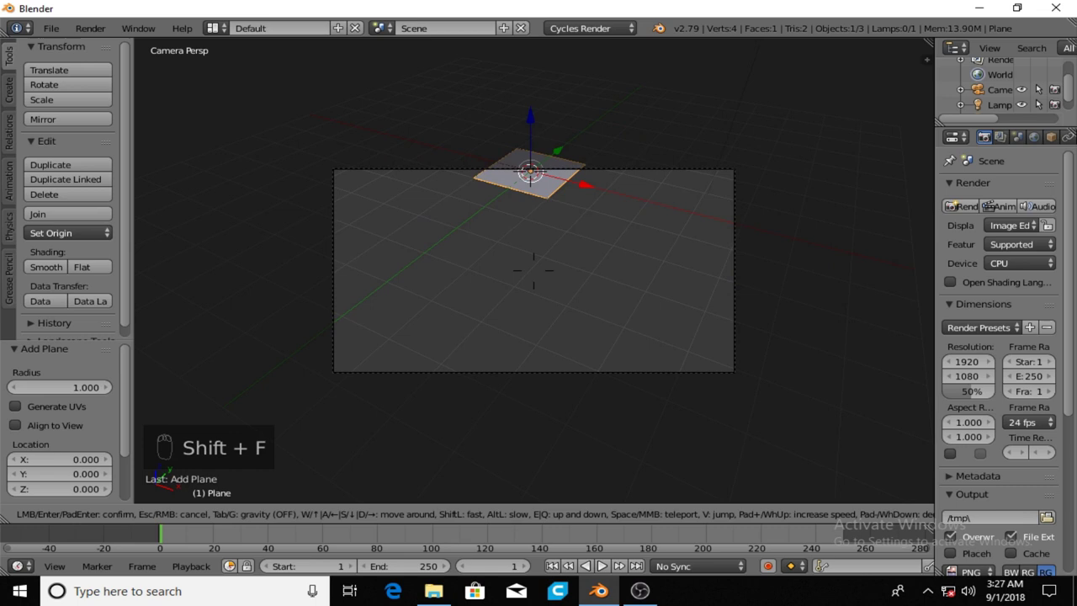
key(a)
key(a)
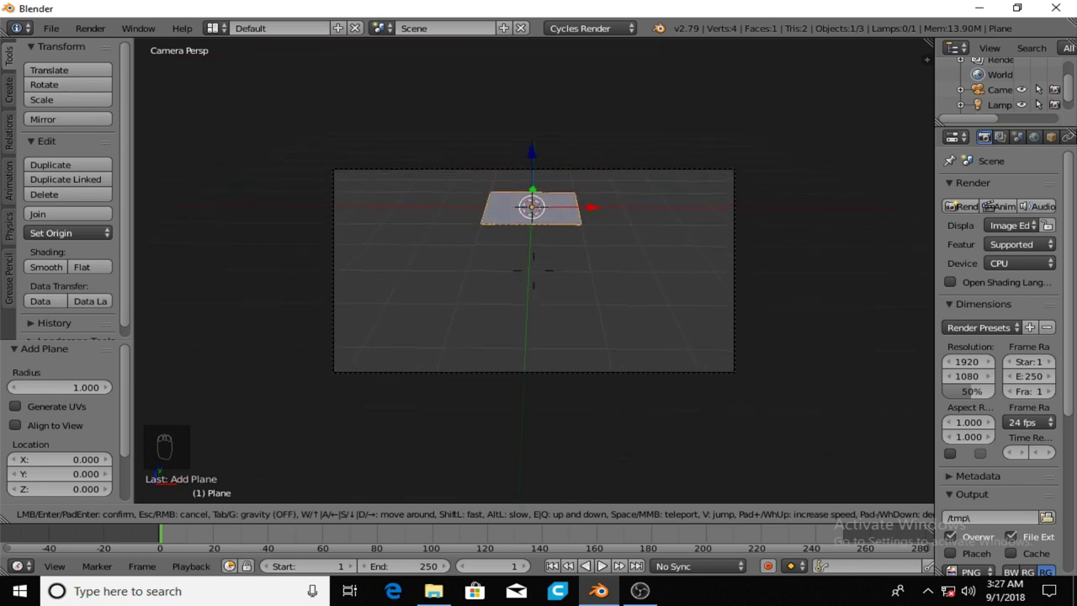
key(w)
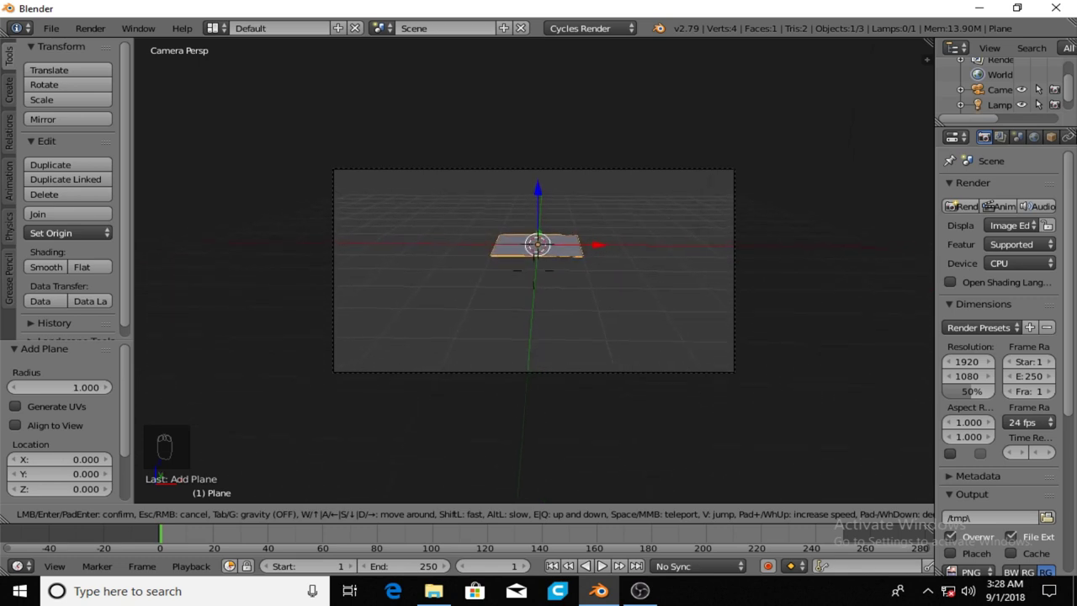
click(535, 269)
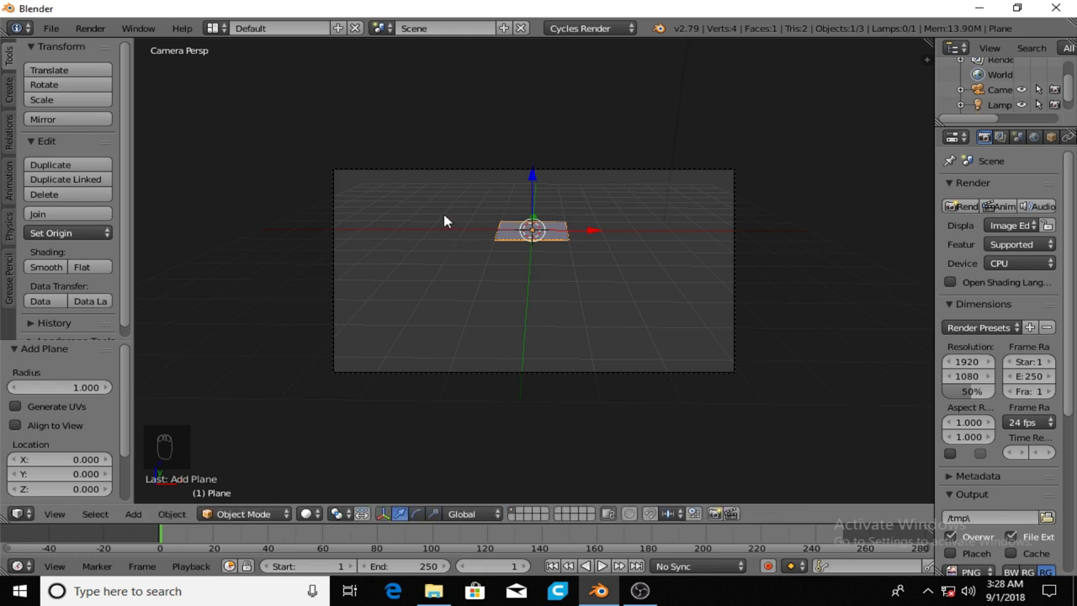
- Scale the plane up by about 25.75 and fine-tune the camera's framing in walk navigation
key(s)
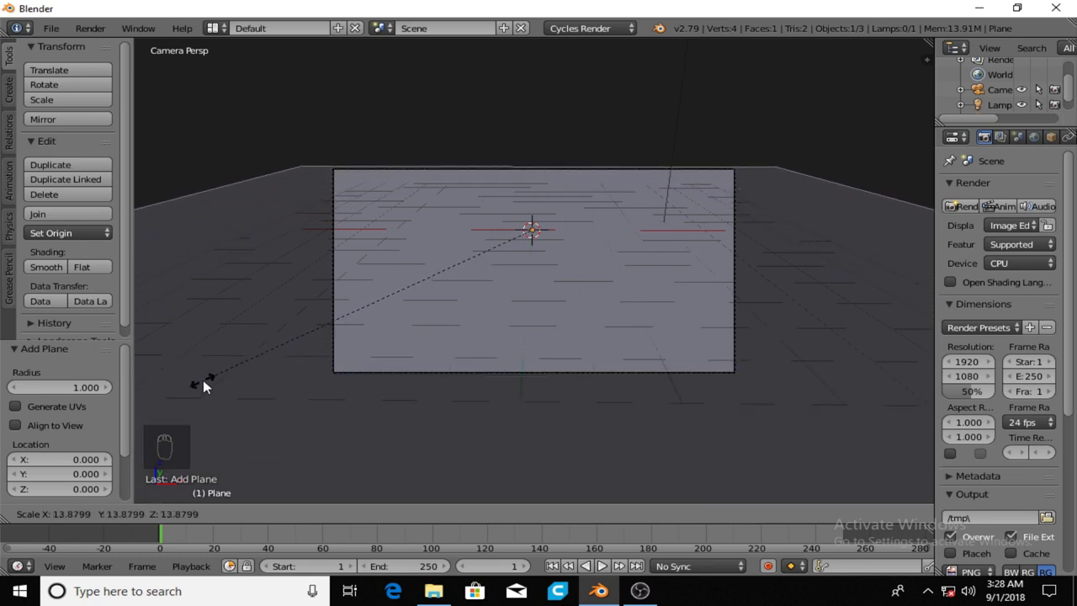
click(675, 416)
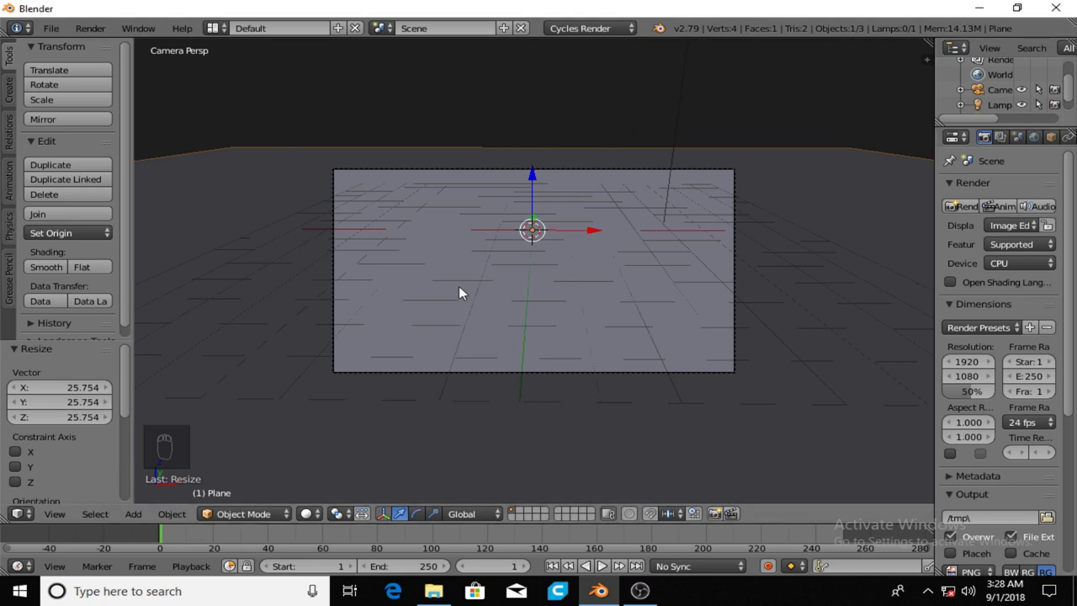
key(shift+f)
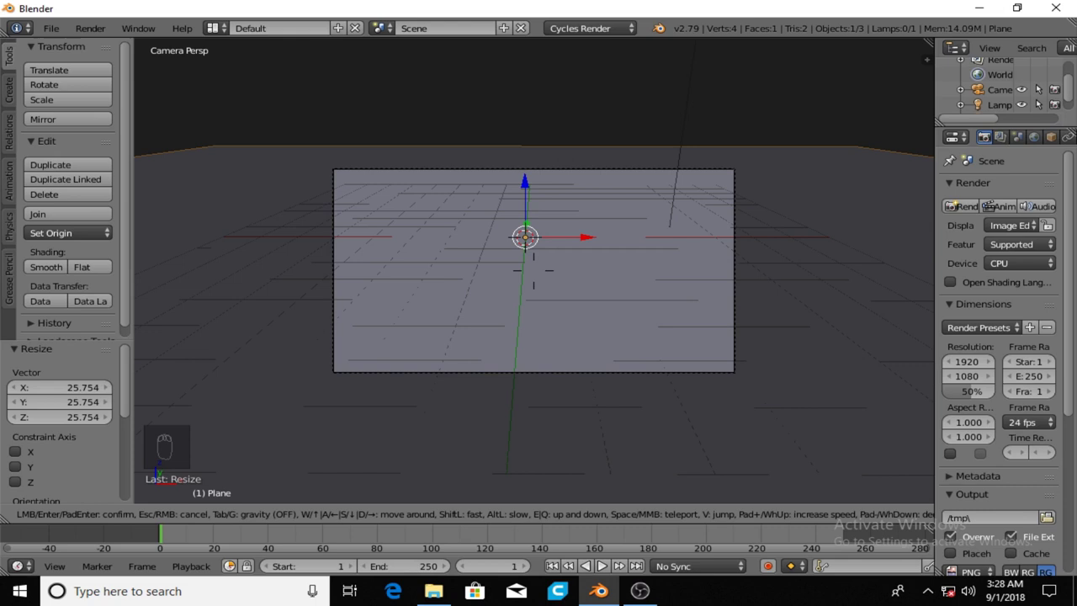
click(533, 271)
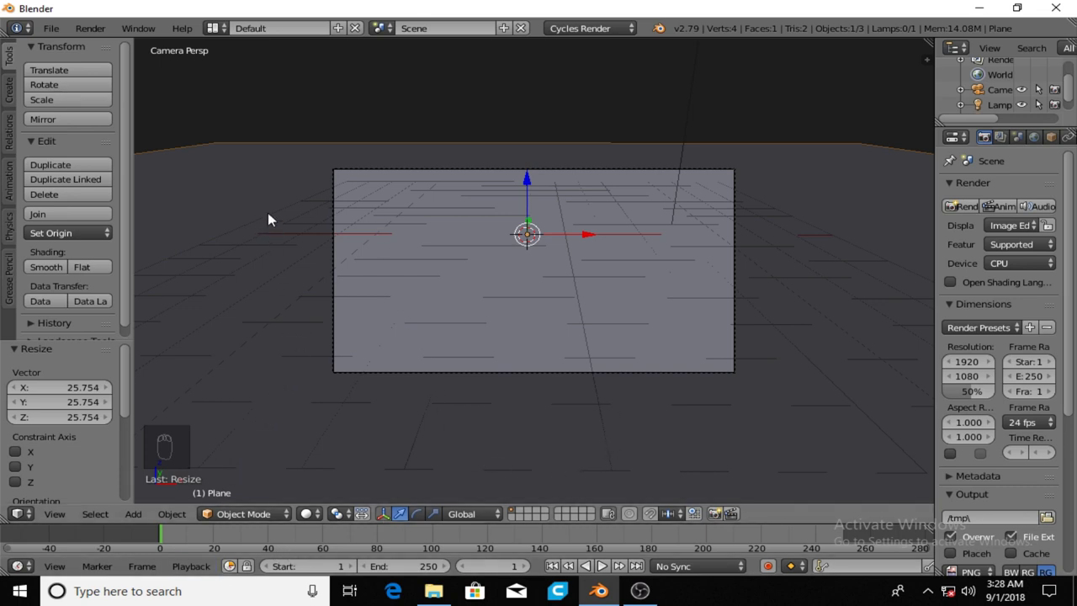
- Subdivide the plane's mesh in Edit Mode with 10 cuts
key(Tab)
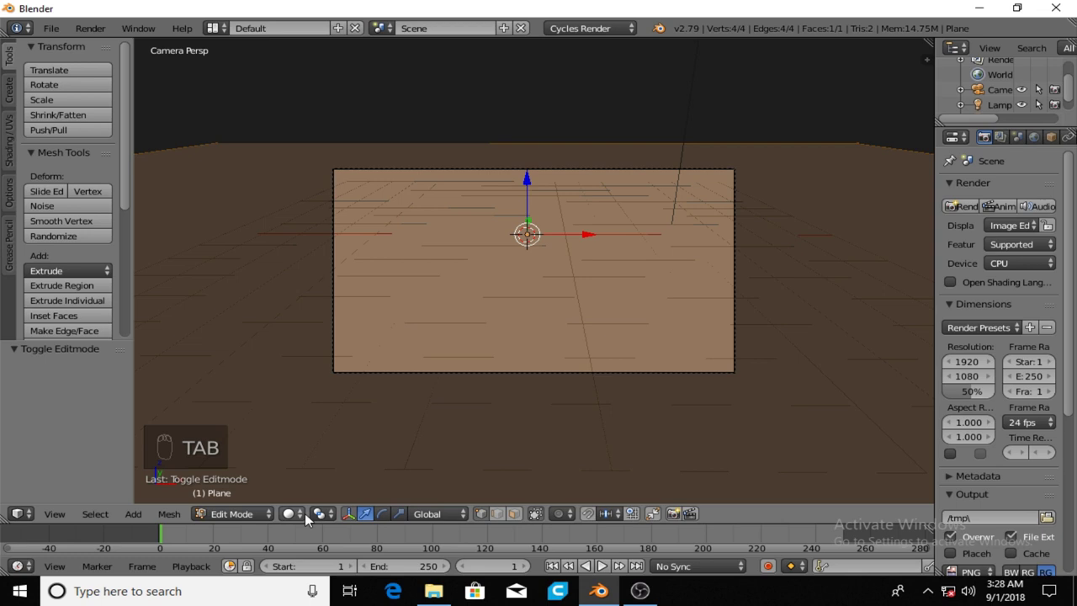
key(w)
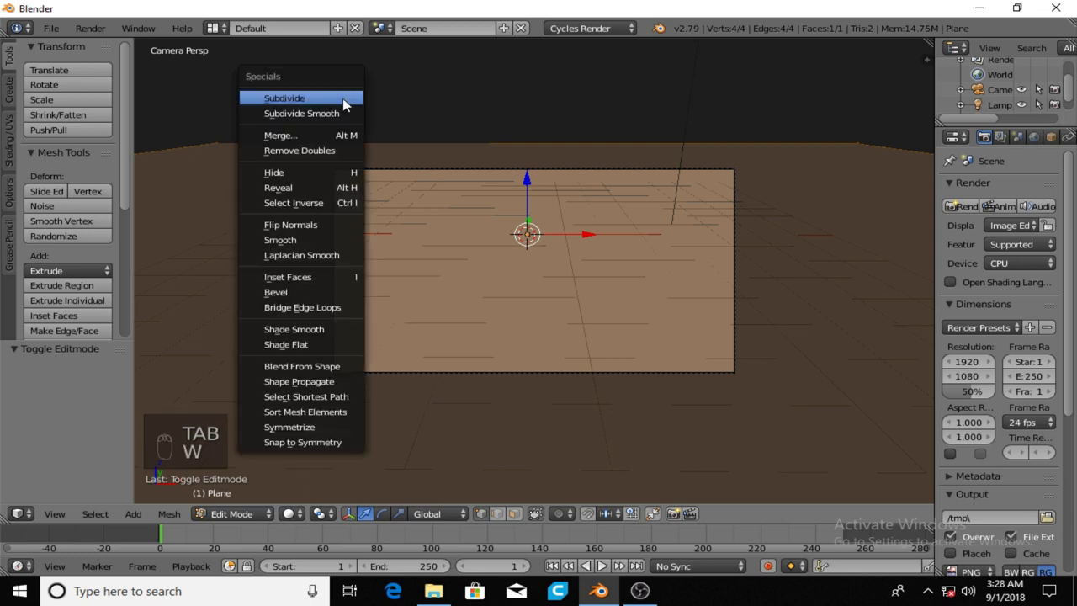
click(283, 100)
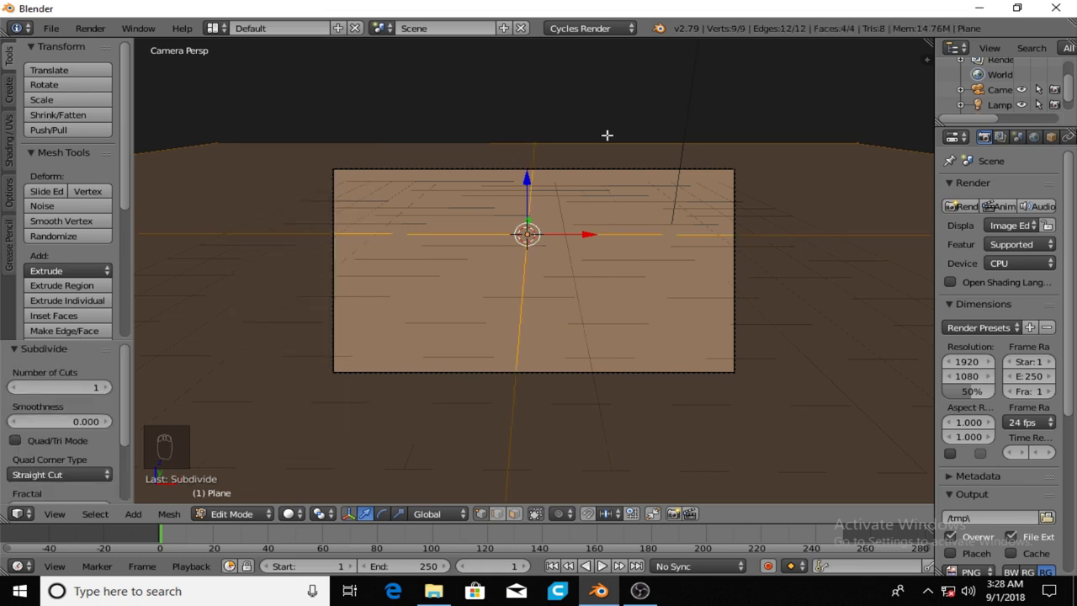
click(105, 388)
click(105, 388)
click(105, 388)
click(105, 388)
click(106, 390)
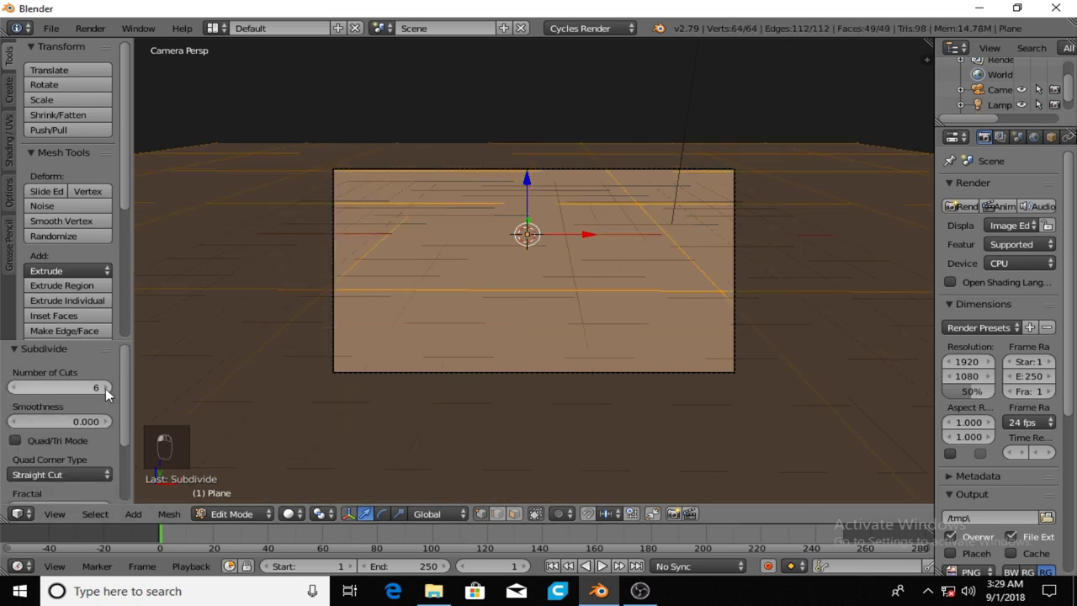
click(106, 388)
click(105, 388)
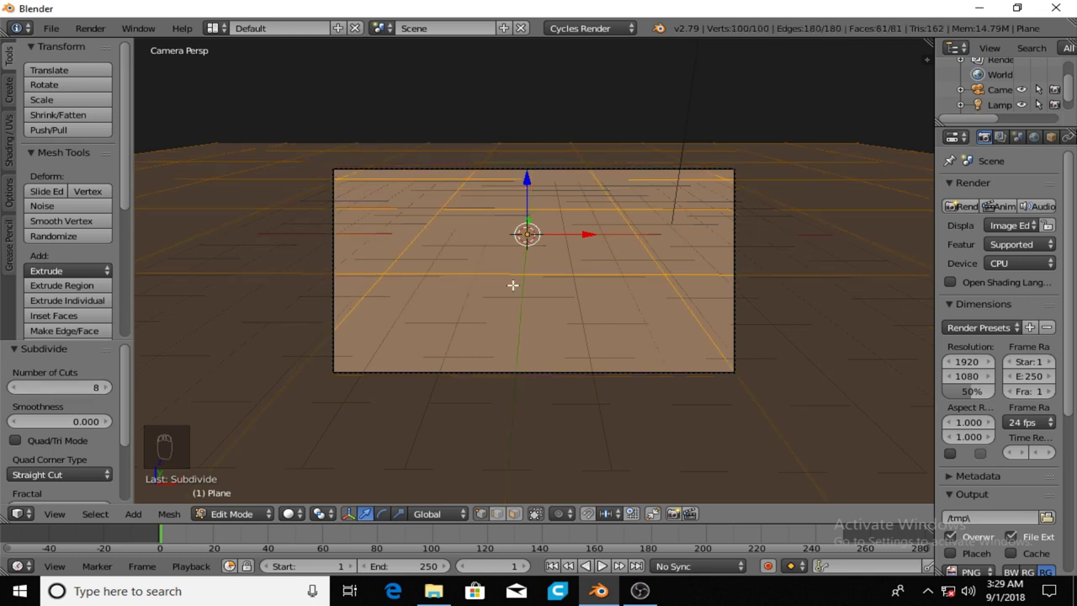
click(109, 388)
click(108, 388)
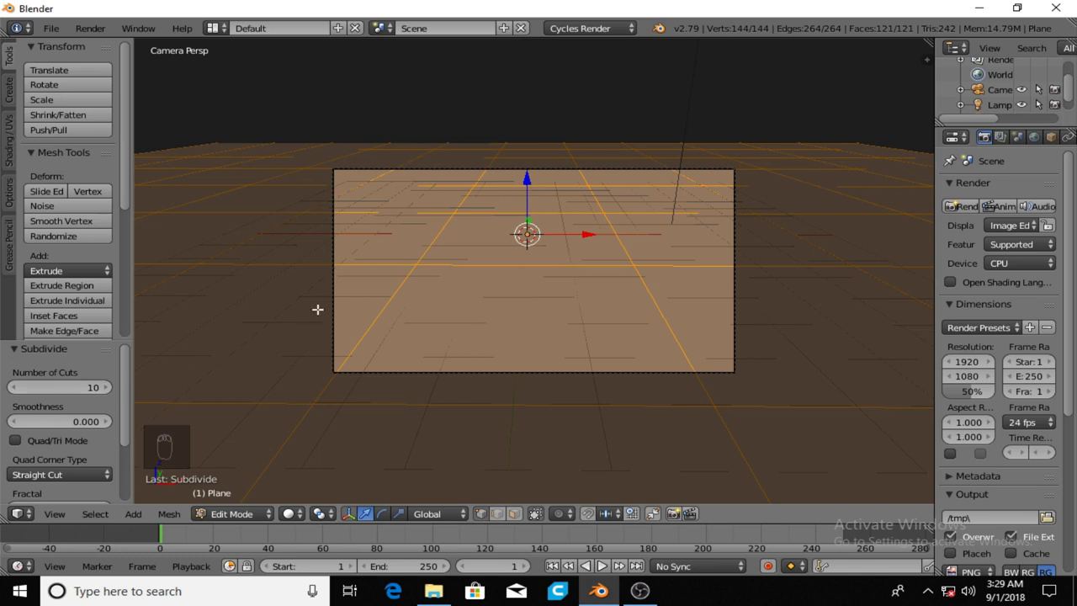
- Subdivide the plane's whole mesh again with 4 cuts
key(w)
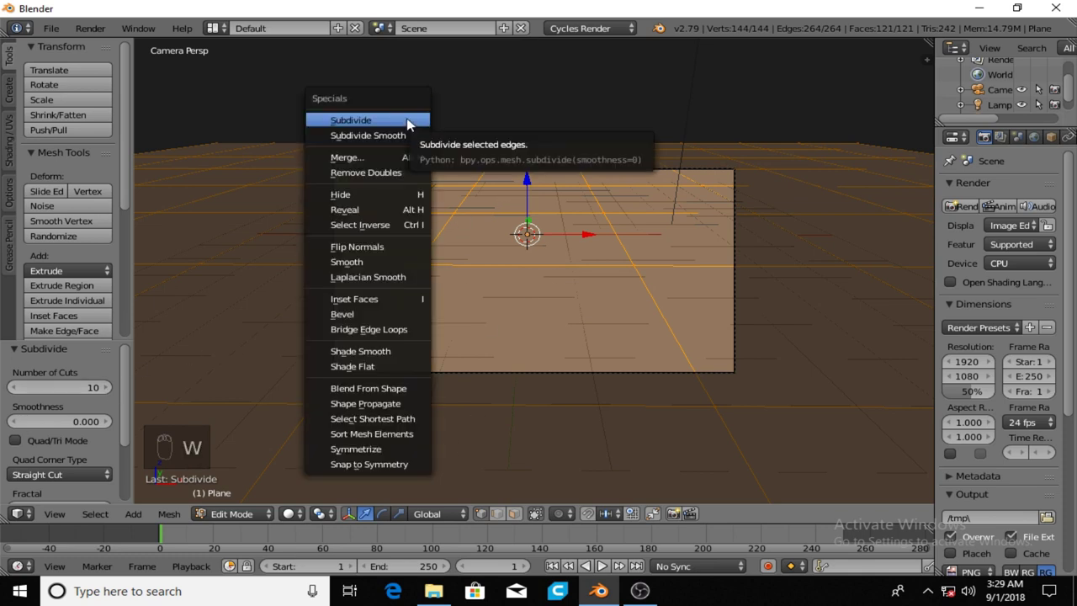
click(407, 122)
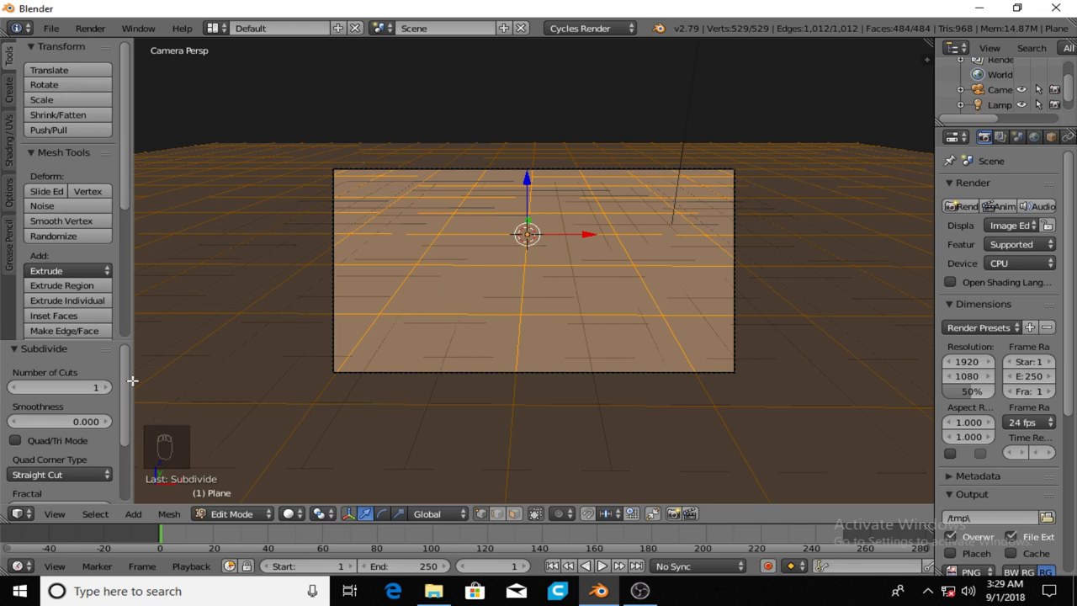
click(105, 388)
click(105, 388)
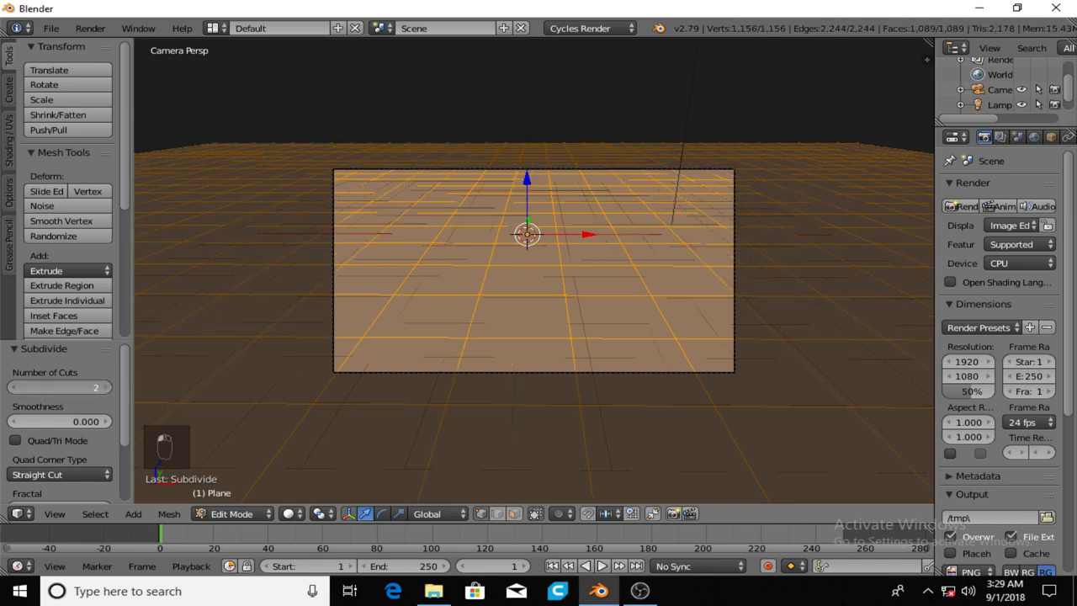
click(105, 388)
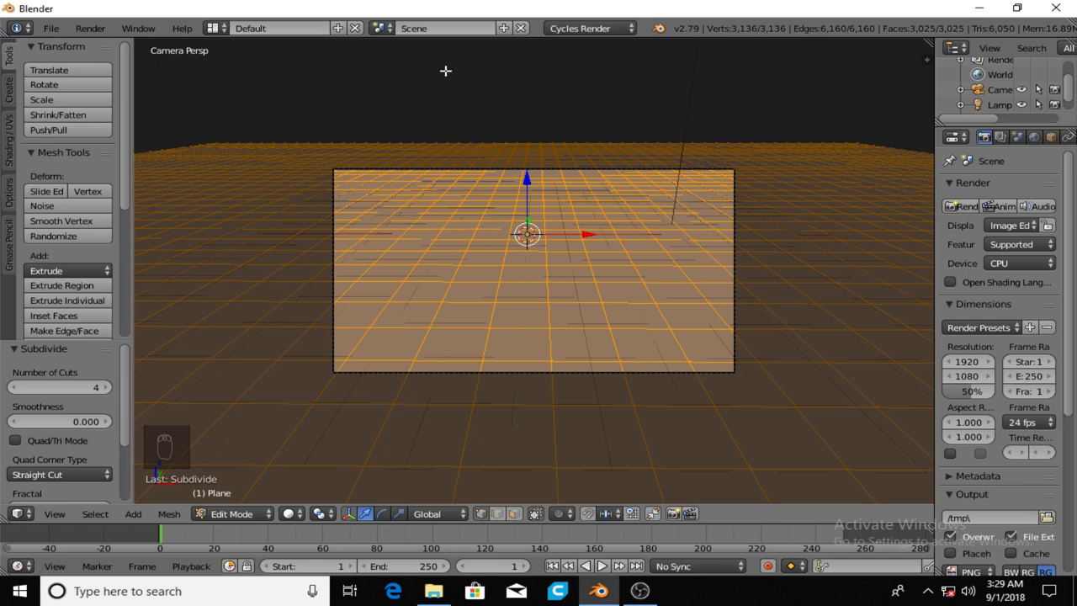
- Subdivide the plane's mesh once more with 1 cut and return to Object Mode
key(w)
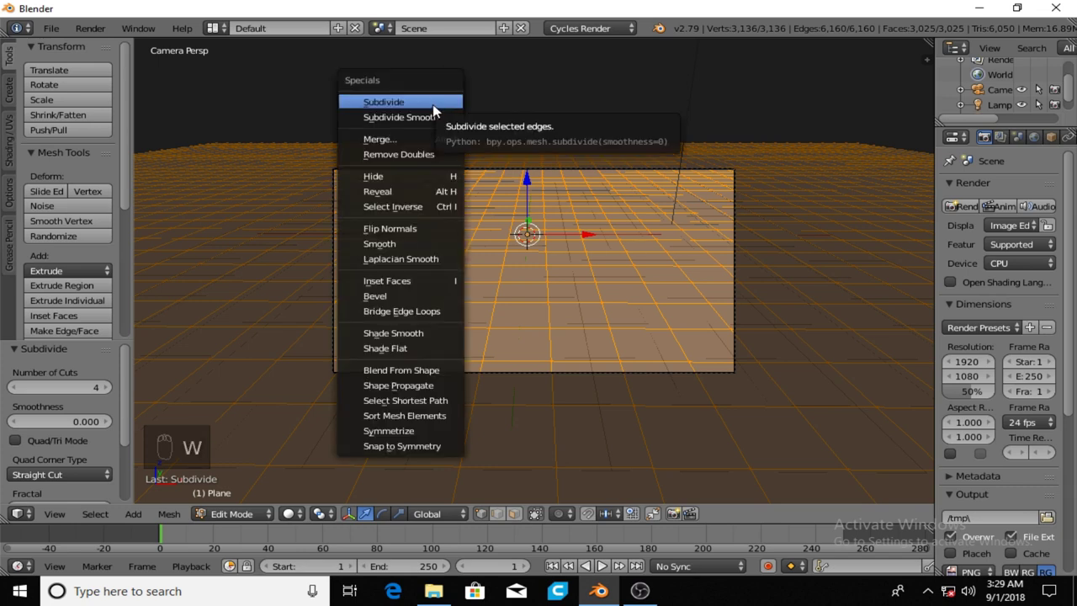
click(433, 104)
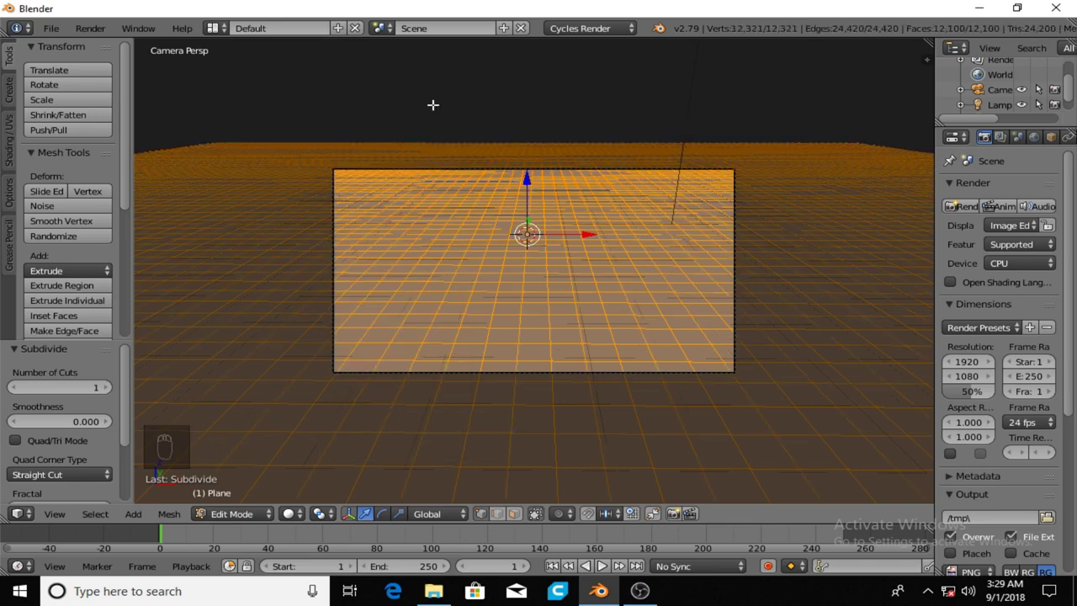
scroll(474, 321, up, 2)
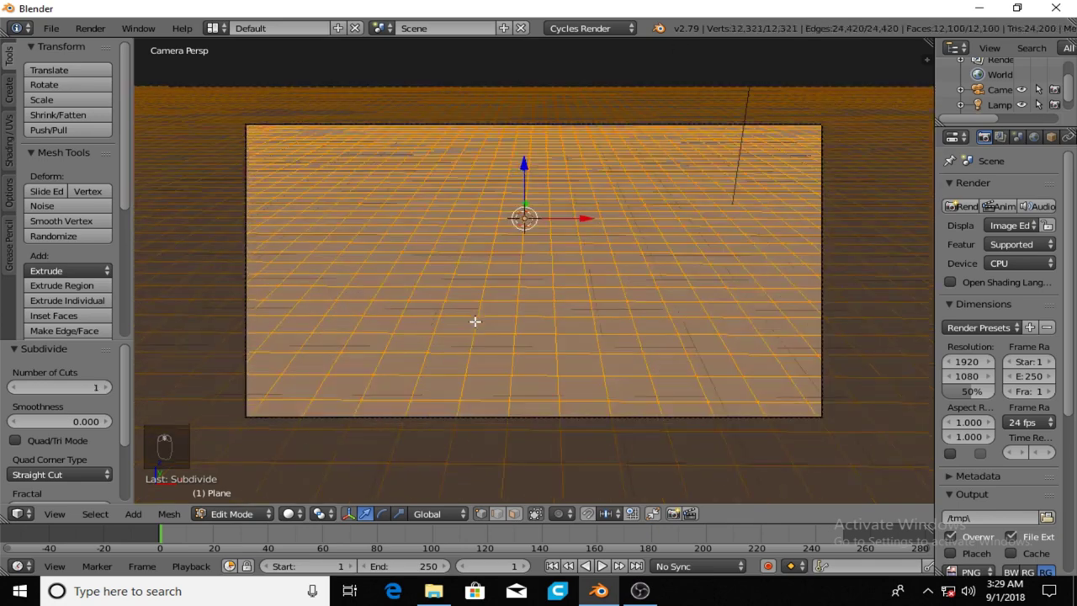
scroll(472, 338, down, 1)
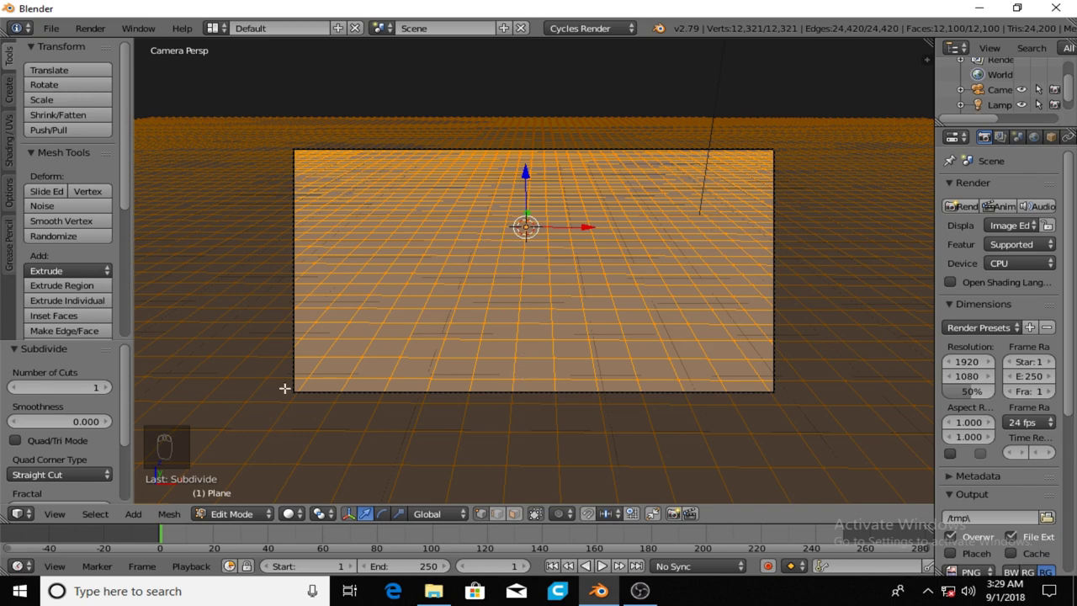
key(Tab)
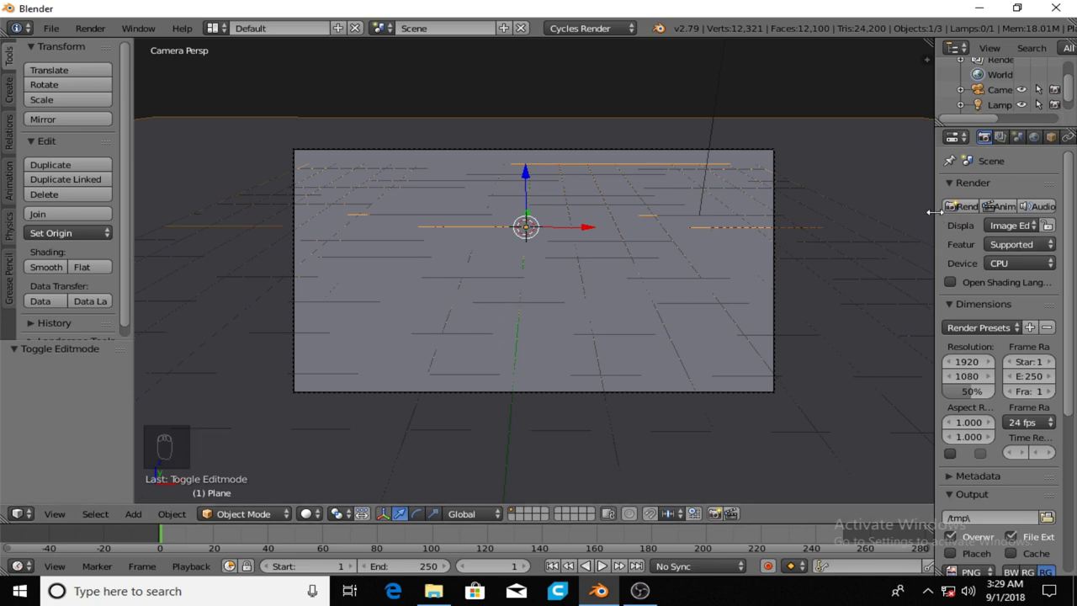
- Widen the properties area, enable nodes for the world surface and set the background color to black
drag(937, 212, 833, 215)
click(932, 137)
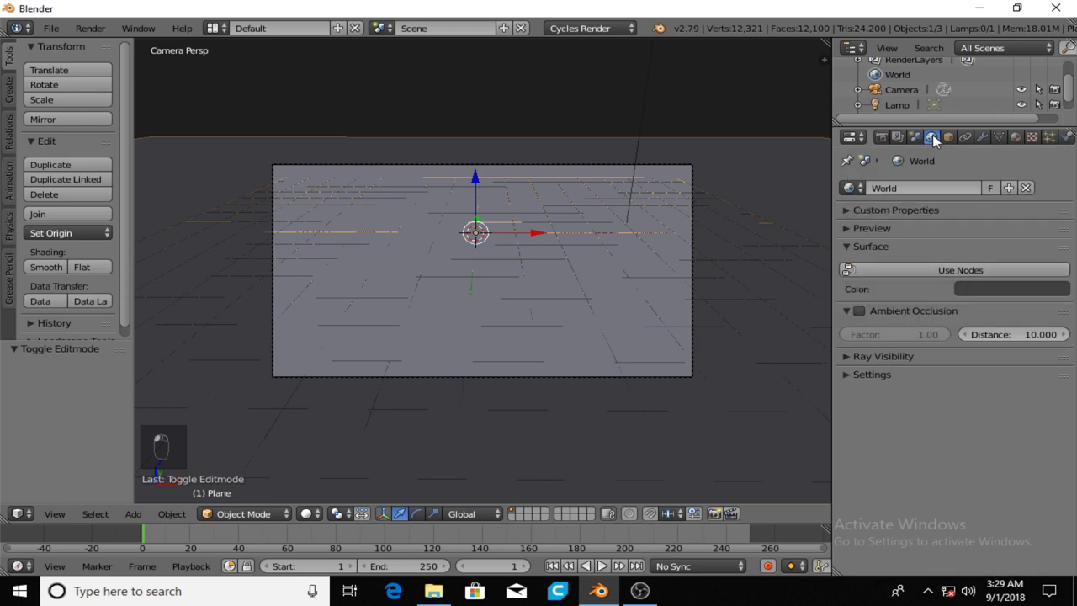
click(926, 271)
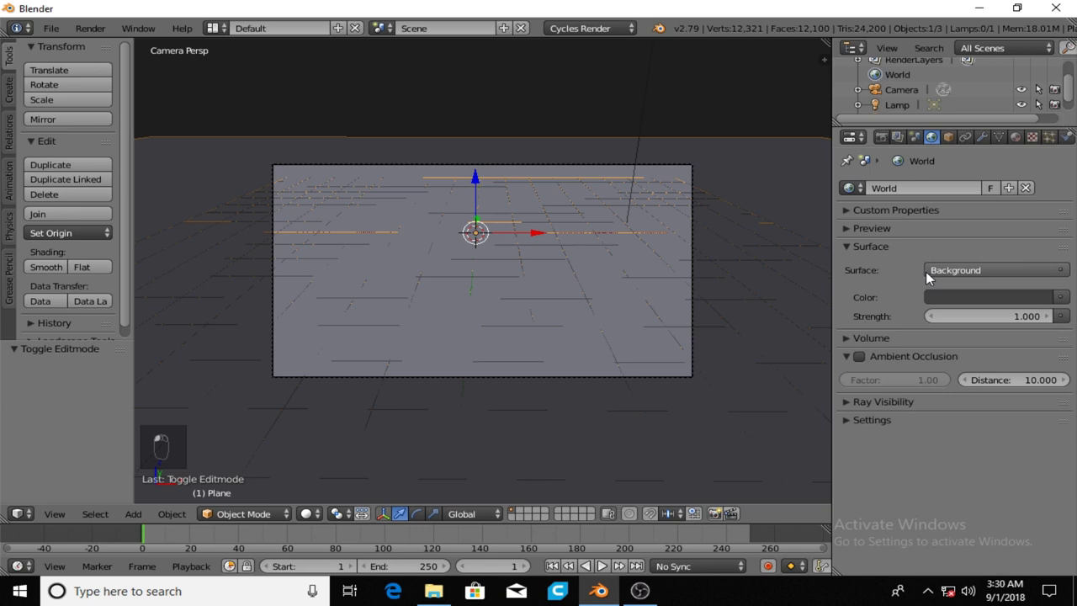
click(943, 300)
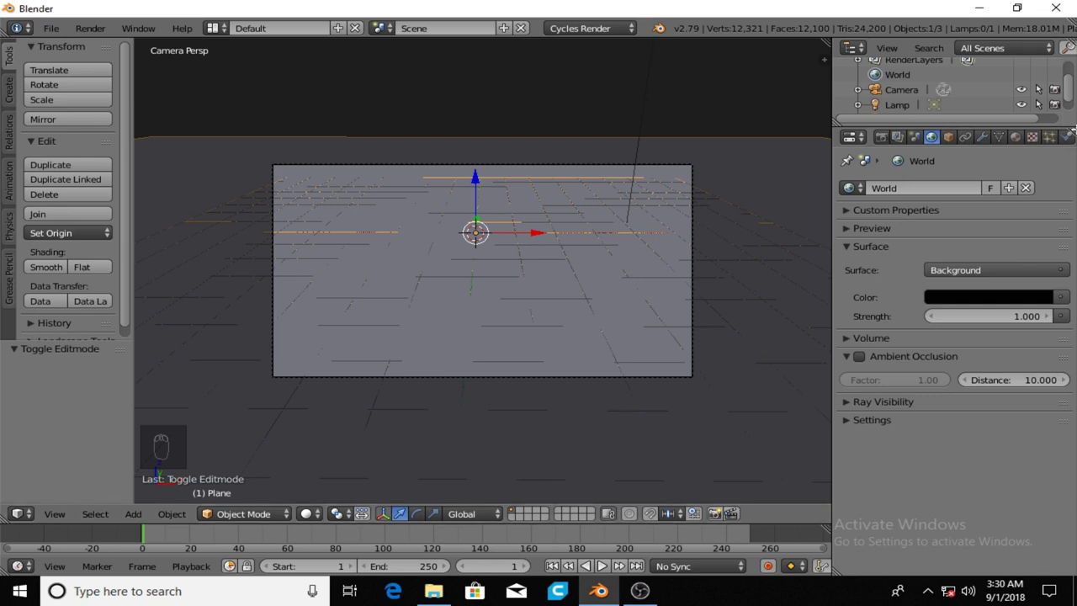
- Give the plane a new Emission material colored magenta and preview the scene in Rendered viewport shading
click(1015, 137)
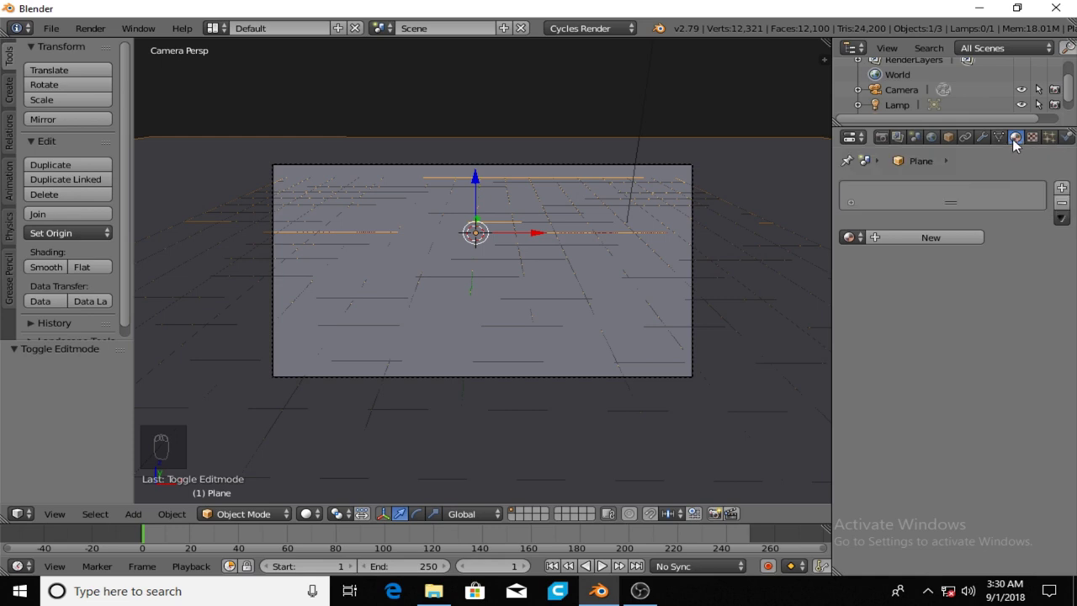
click(900, 238)
click(941, 320)
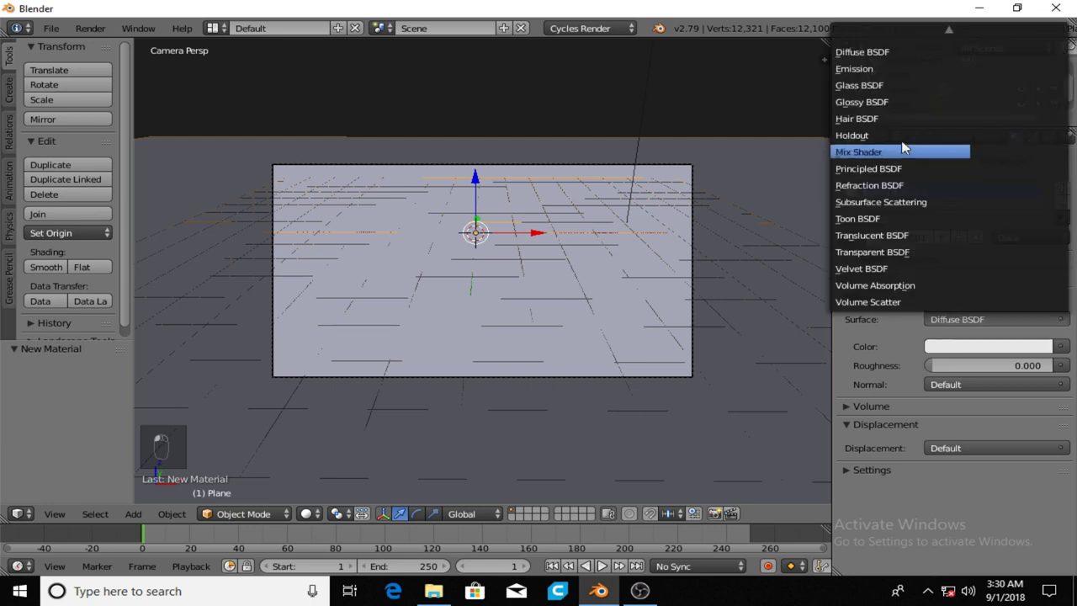
click(875, 71)
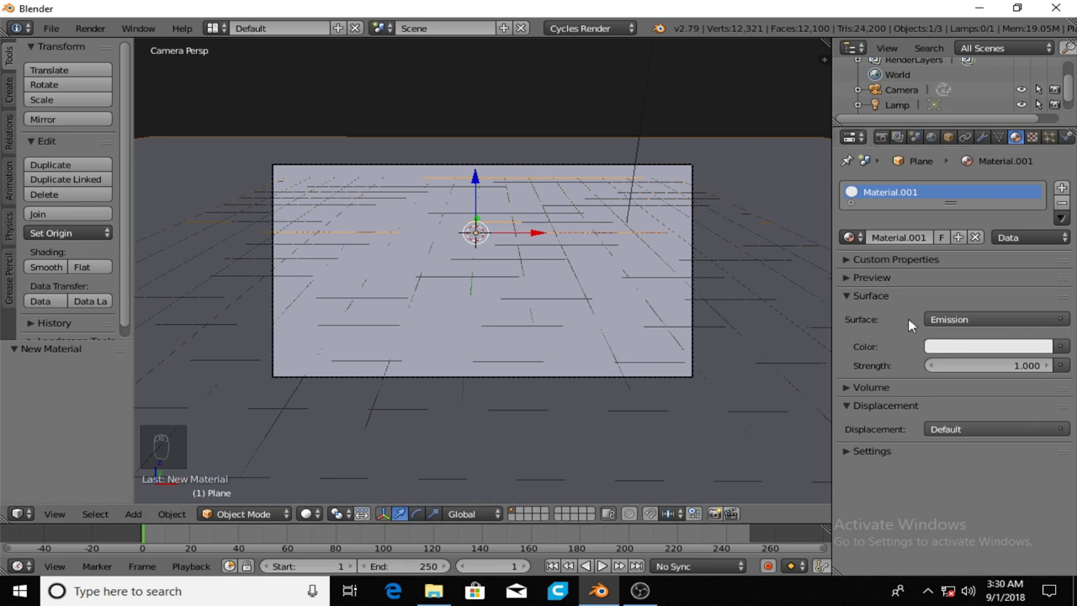
click(946, 349)
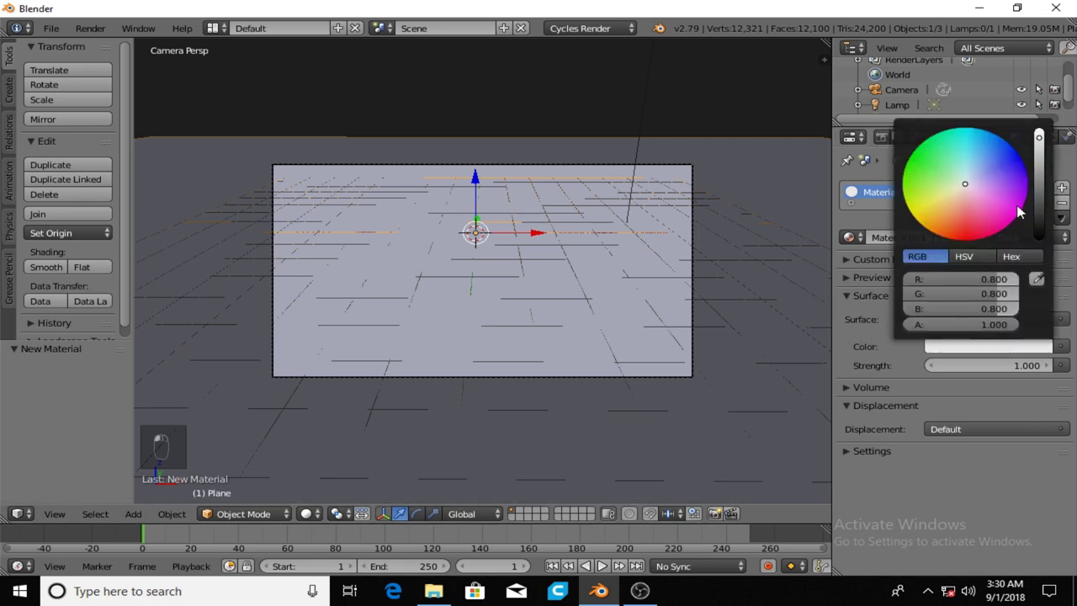
click(1017, 206)
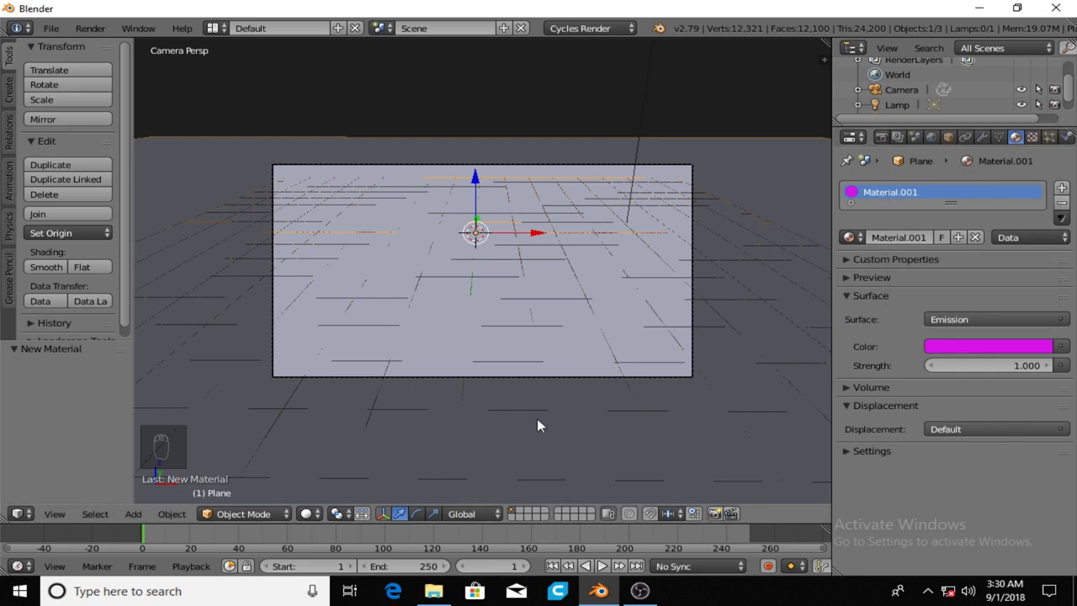
click(307, 514)
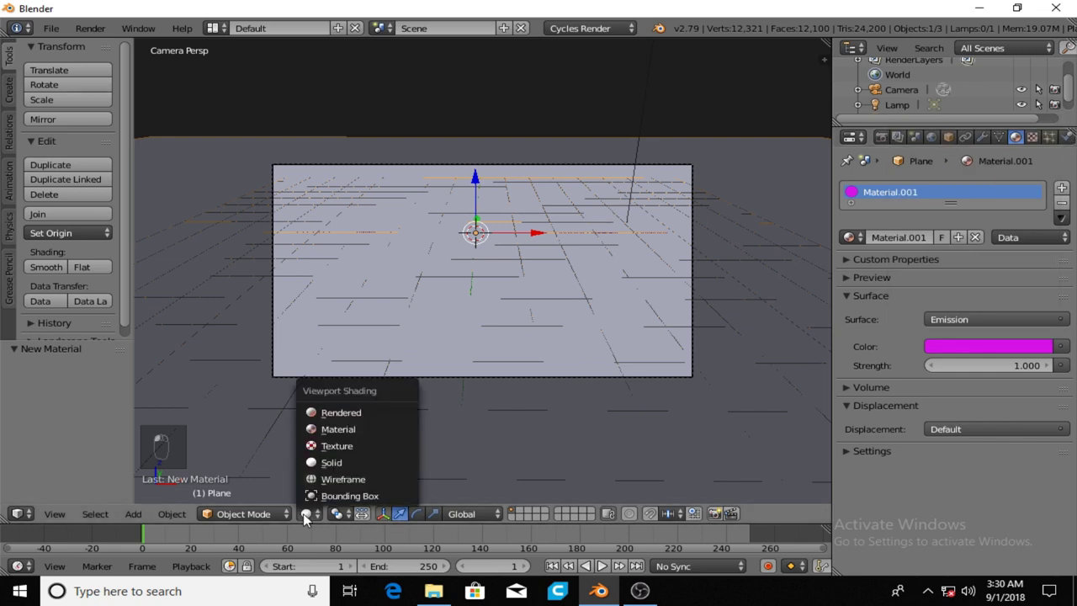
click(343, 413)
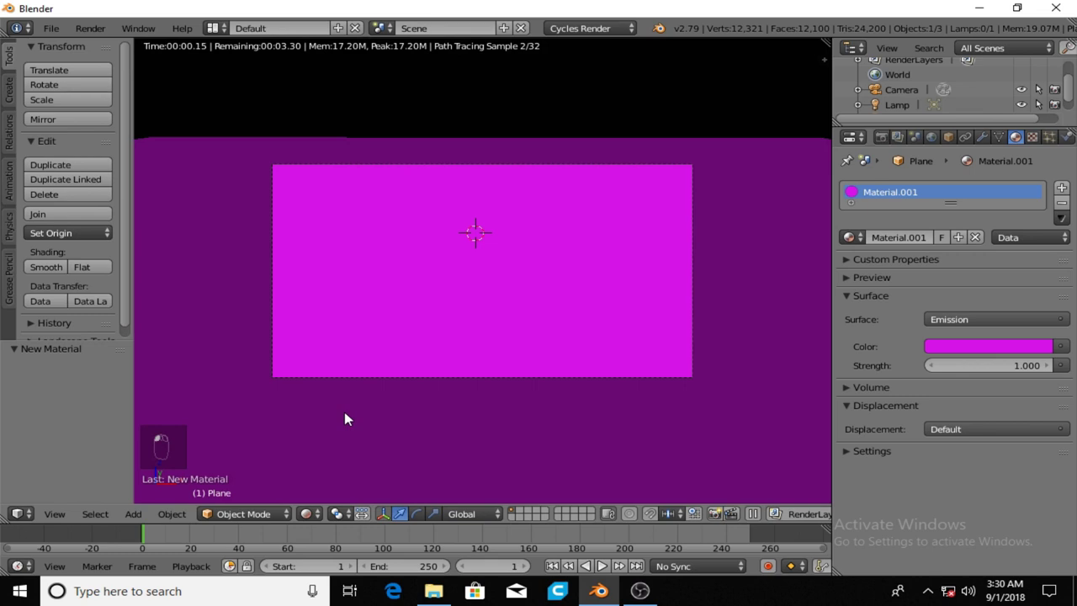
- Add a Wireframe modifier to the plane and switch the viewport shading to Solid
click(982, 137)
click(936, 187)
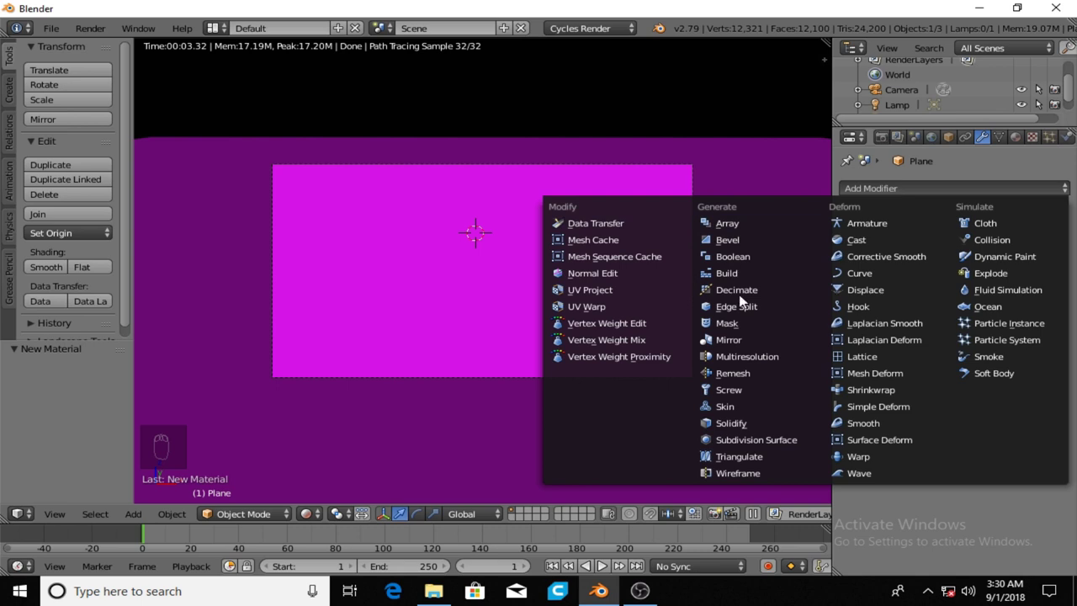
click(723, 473)
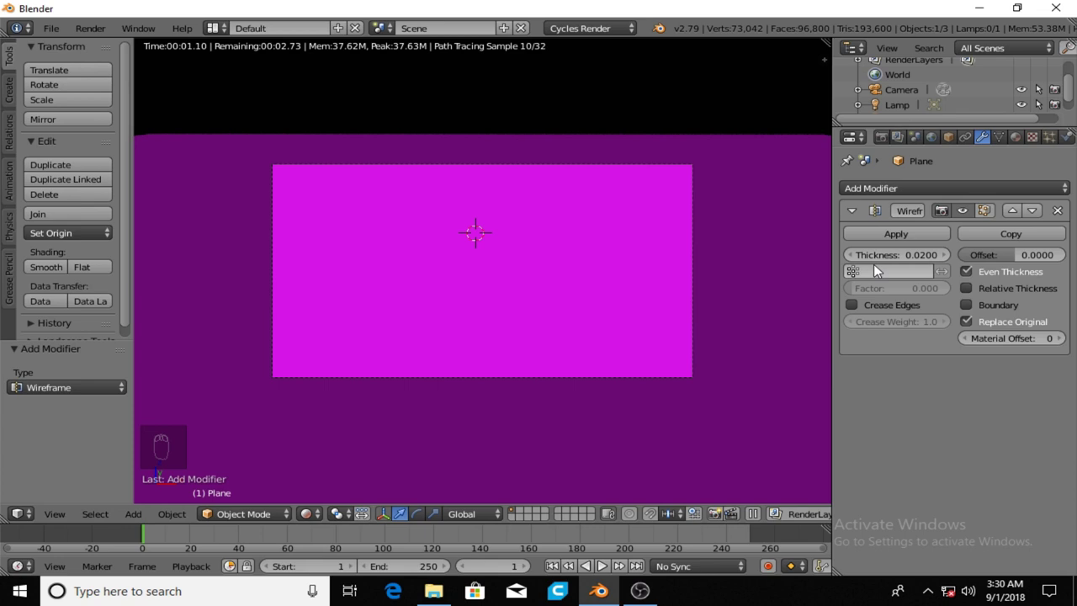
click(309, 514)
click(323, 454)
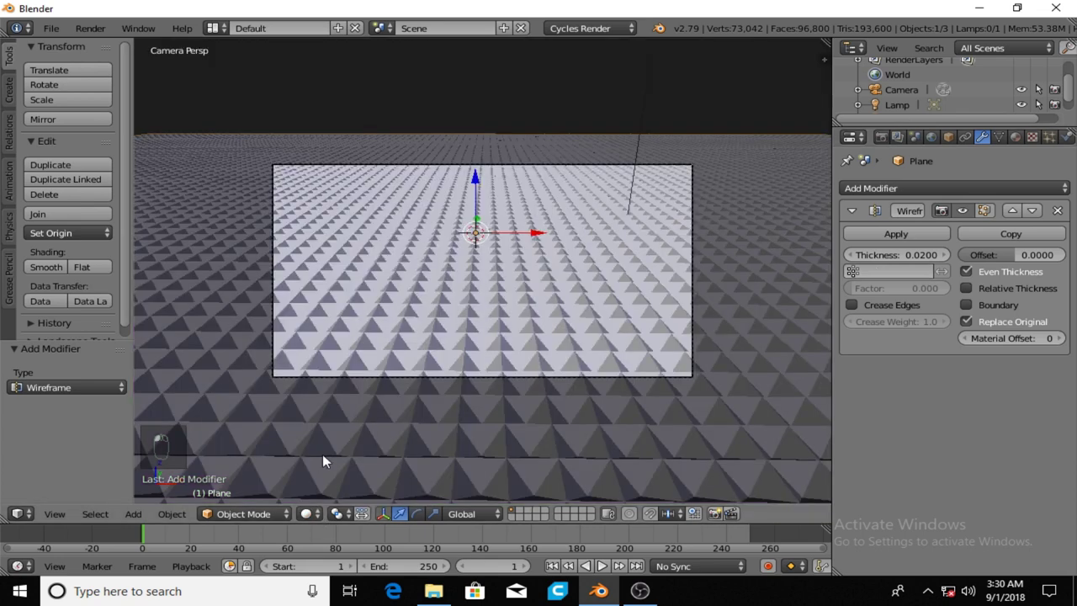
click(308, 513)
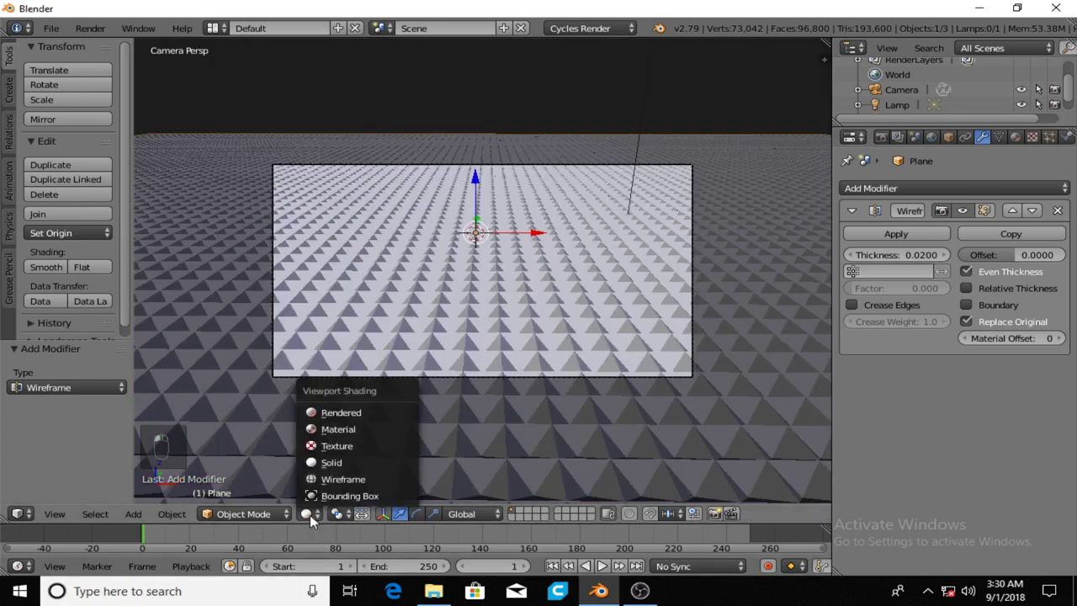
click(326, 463)
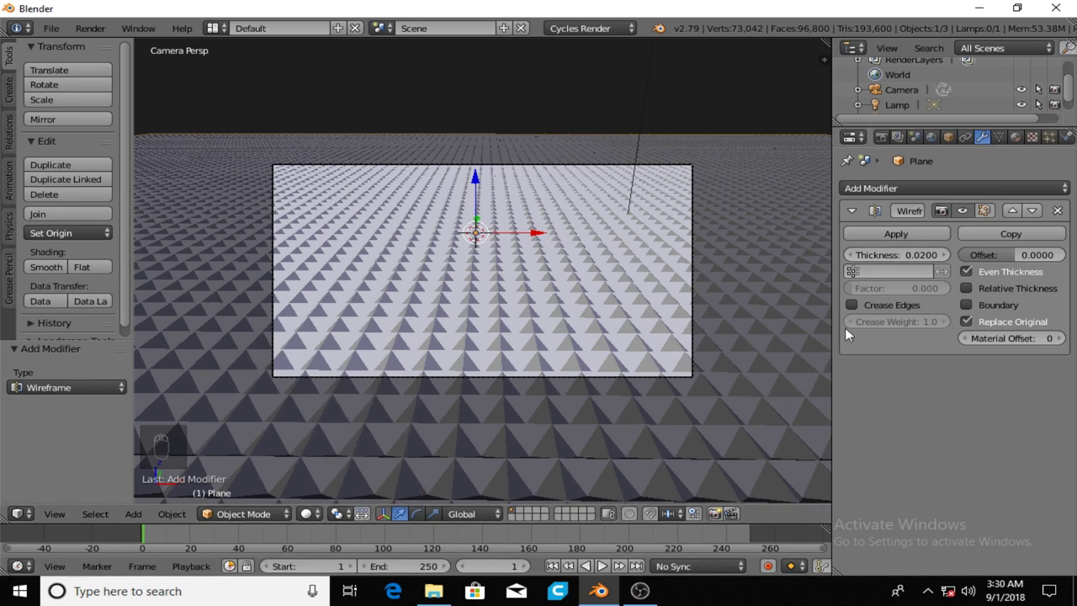
- Reduce the Wireframe modifier's thickness to 0.0025
click(923, 255)
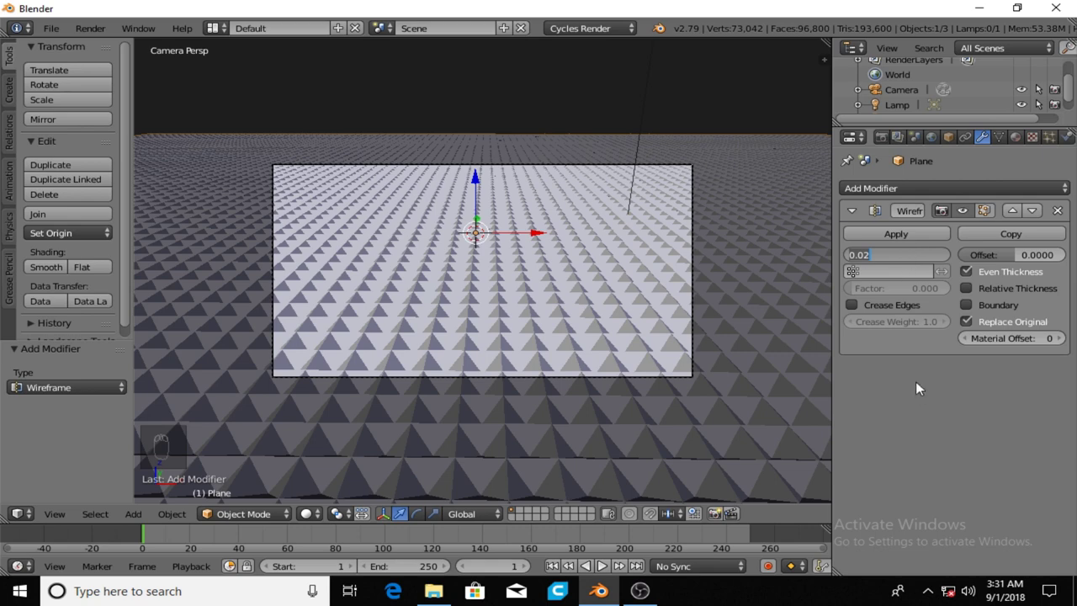
key(Return)
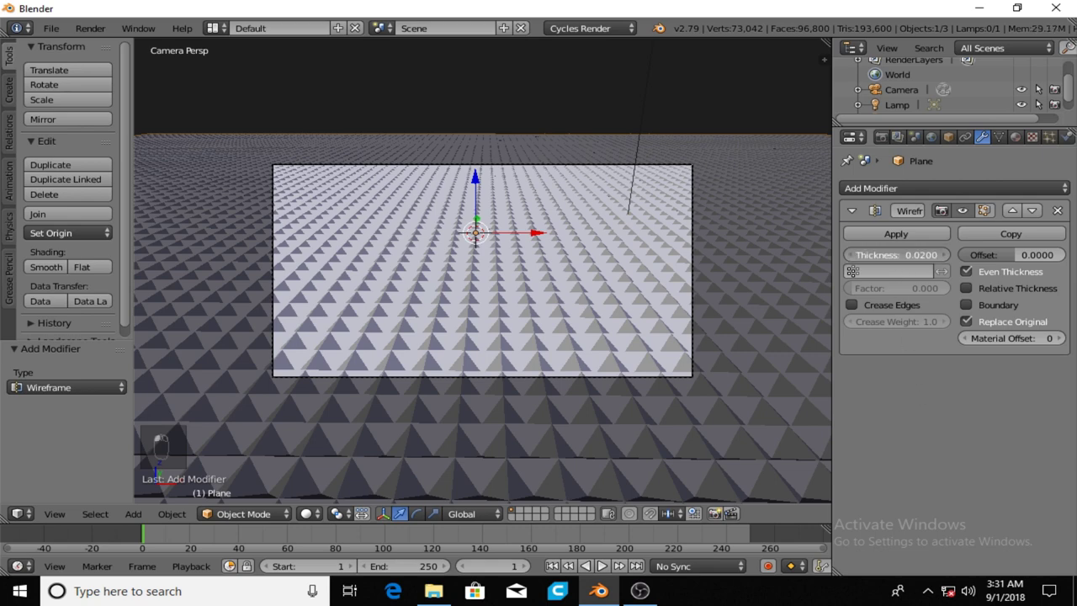
drag(923, 255, 879, 254)
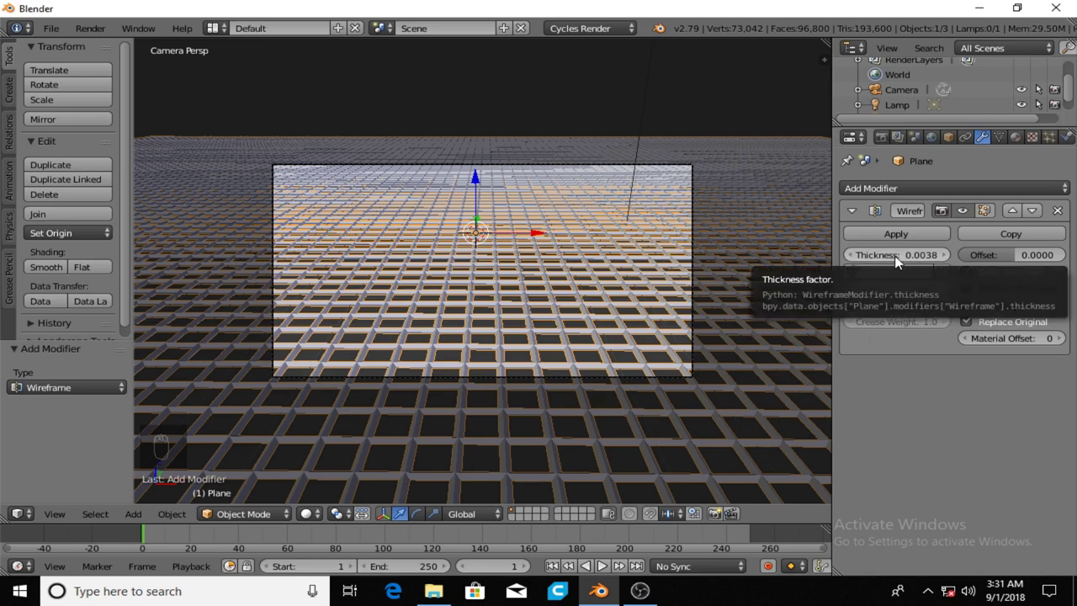
drag(896, 261, 919, 273)
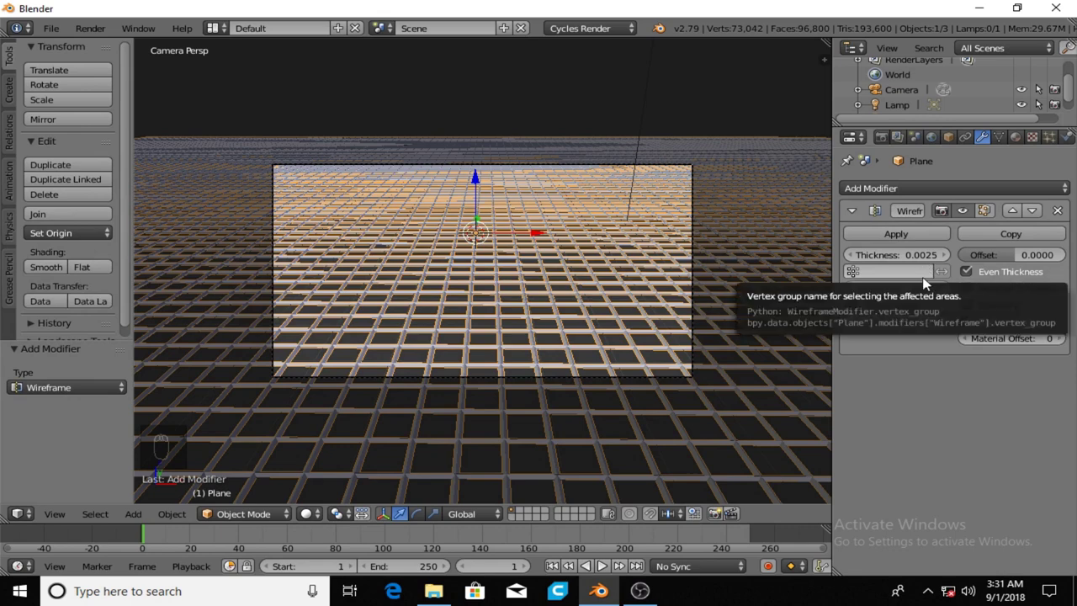
- Keyframe the wireframe thickness at 0.0025 on frame 1 and 0.0071 on frame 86, and play the animation
key(i)
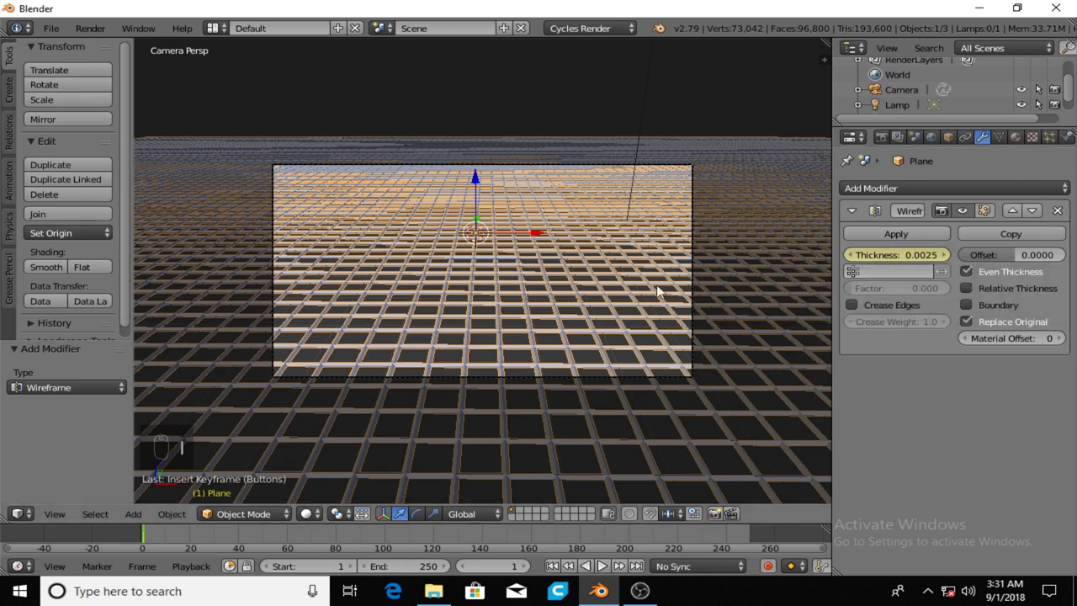
click(352, 531)
drag(895, 256, 913, 256)
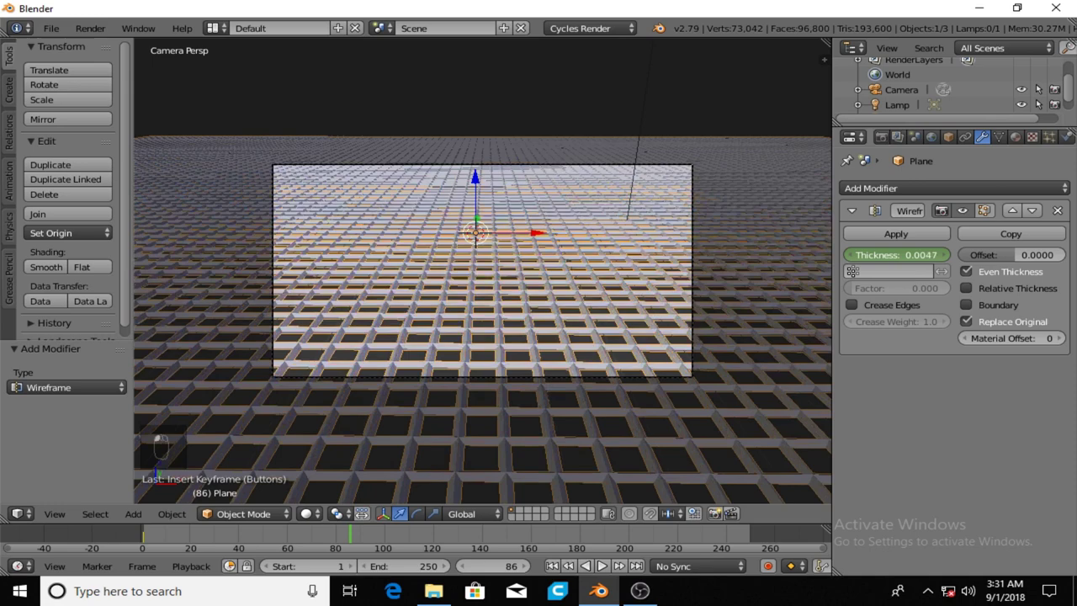
key(i)
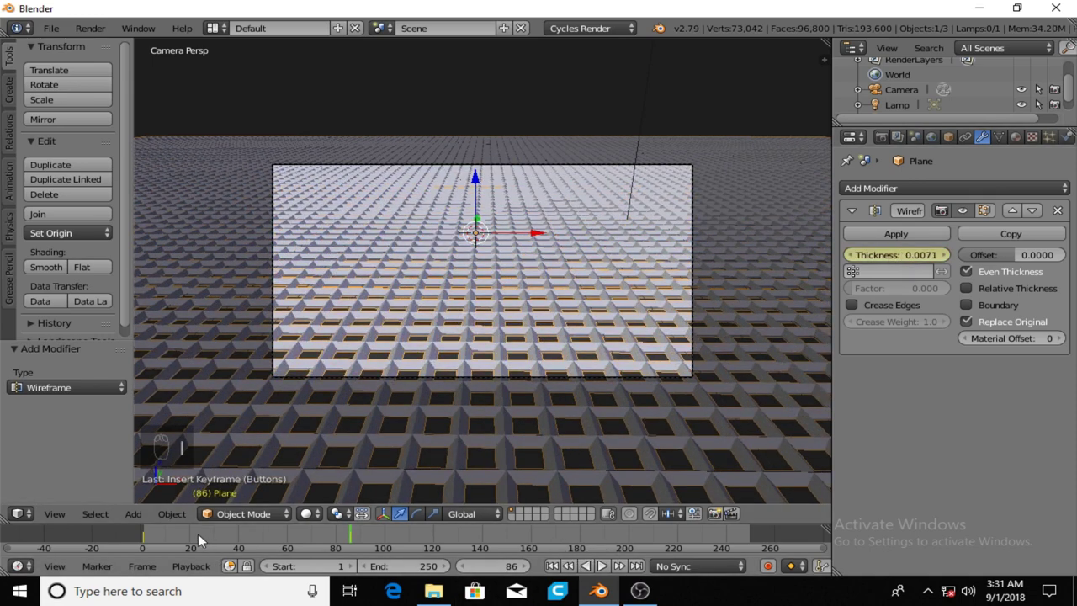
drag(198, 534, 136, 531)
click(602, 565)
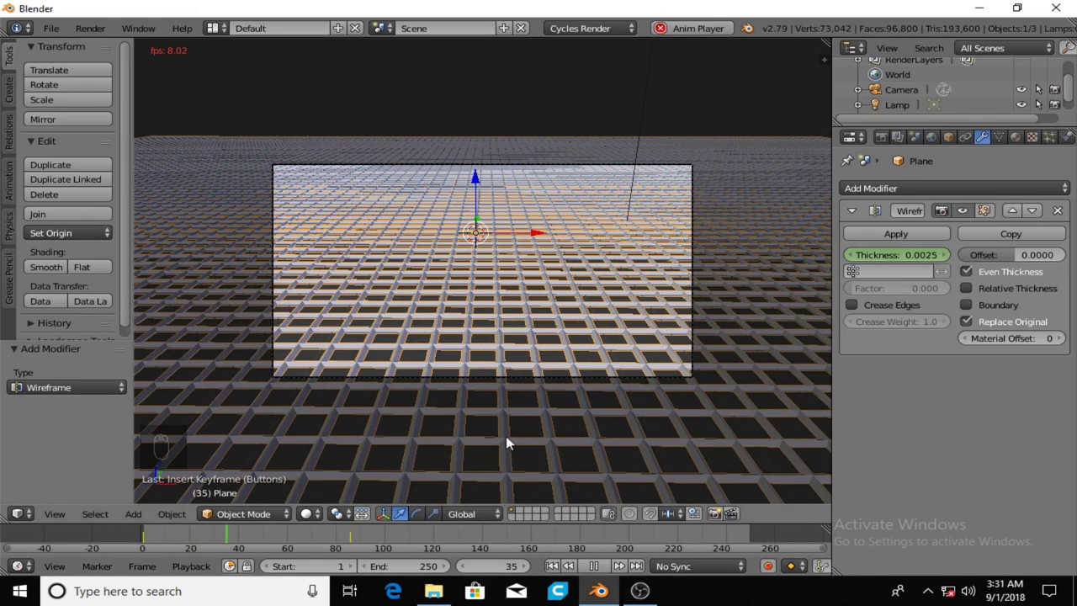
click(594, 565)
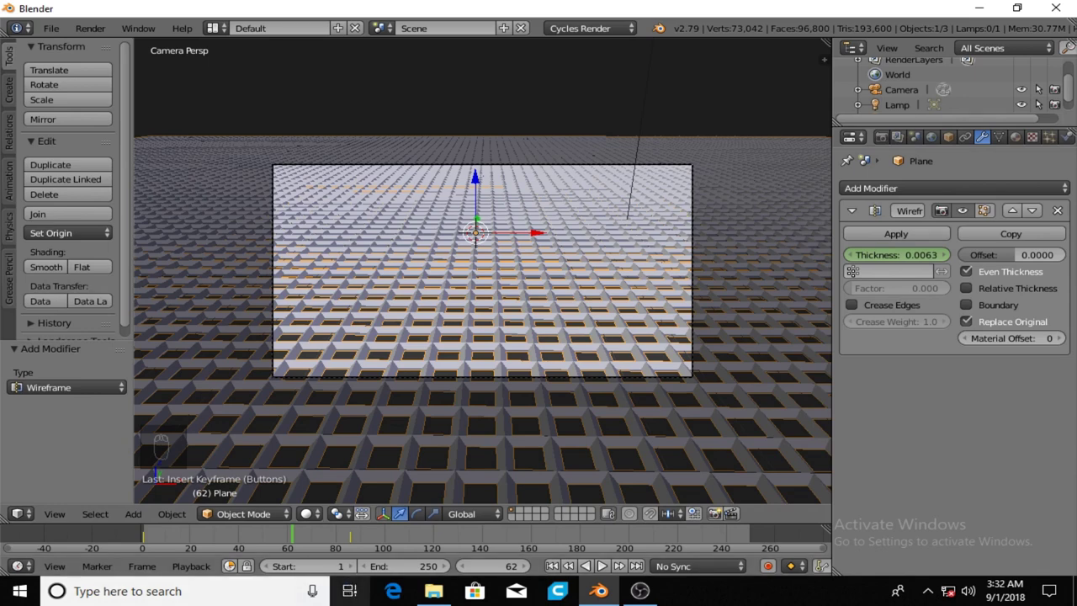
- Undo the wireframe thickness keyframes and the related frame changes
key(ctrl+z)
key(ctrl+z)
key(ctrl+z)
key(ctrl+z)
key(ctrl+z)
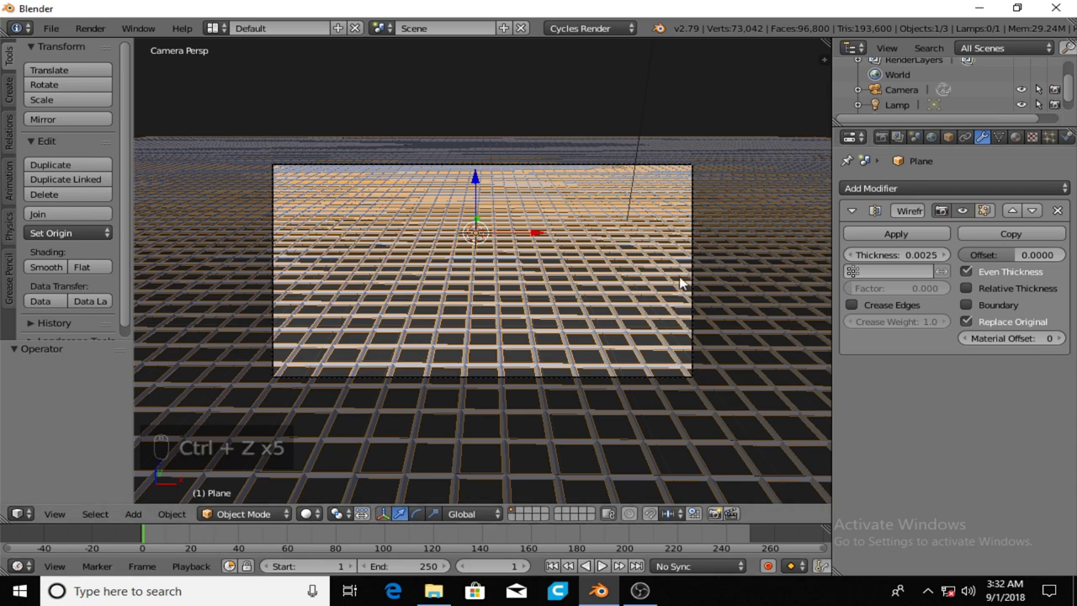
scroll(803, 290, up, 2)
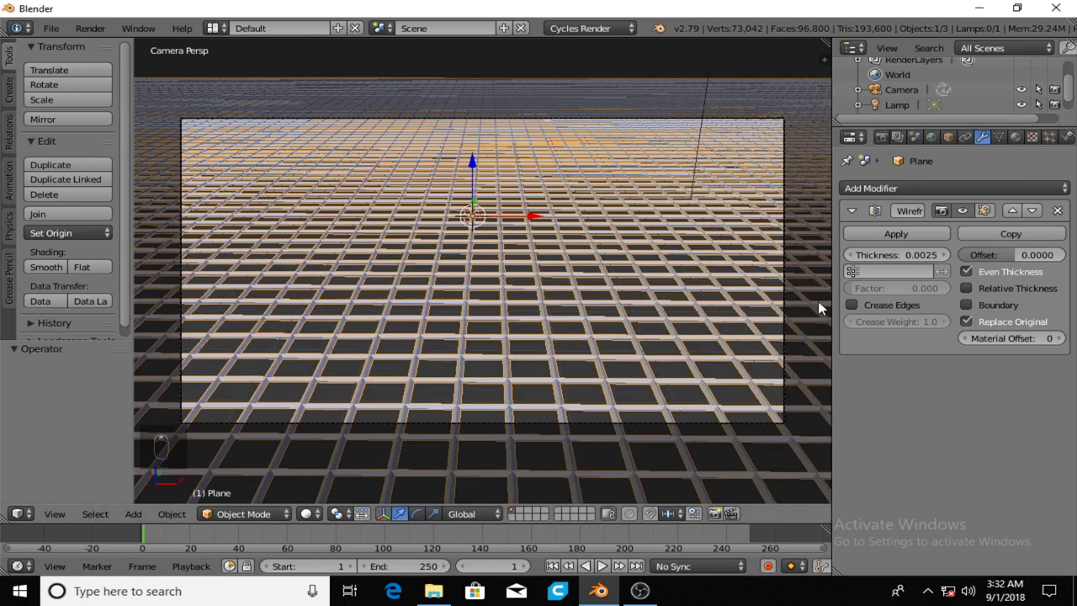
- Set the Wireframe modifier's thickness to 0.0028 and switch the viewport shading to Rendered
mouse_move(898, 254)
mouse_down()
mouse_move(919, 254)
mouse_move(885, 250)
mouse_up()
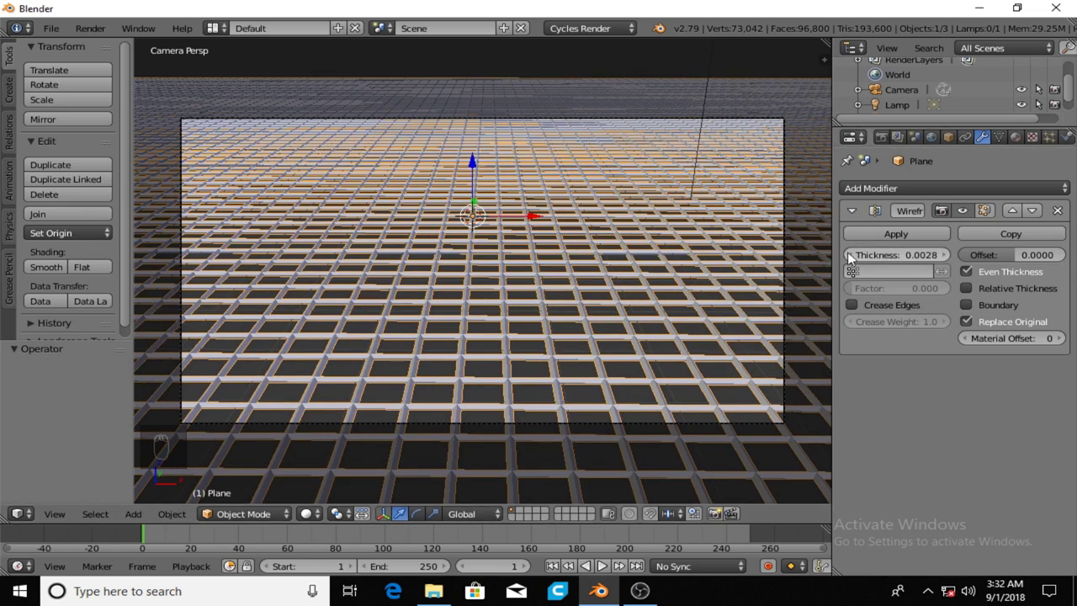
click(308, 514)
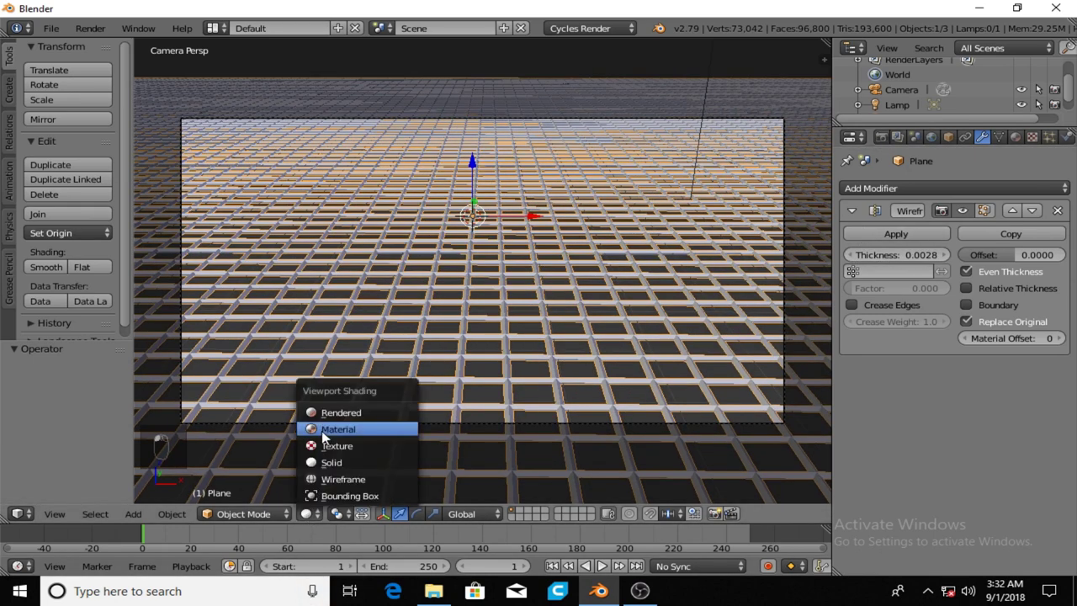
click(327, 414)
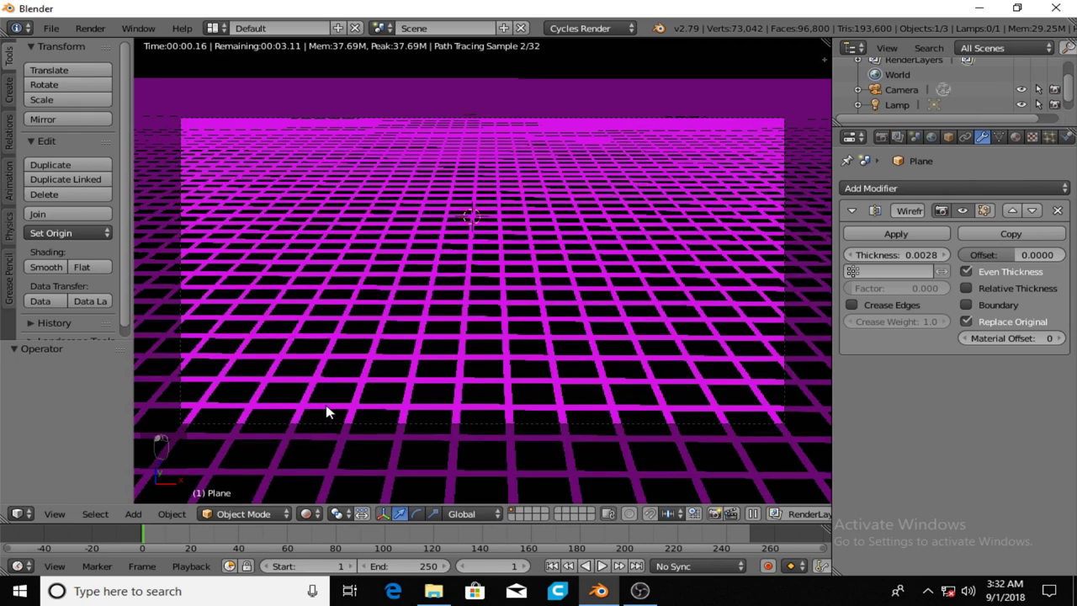
scroll(449, 345, up, 2)
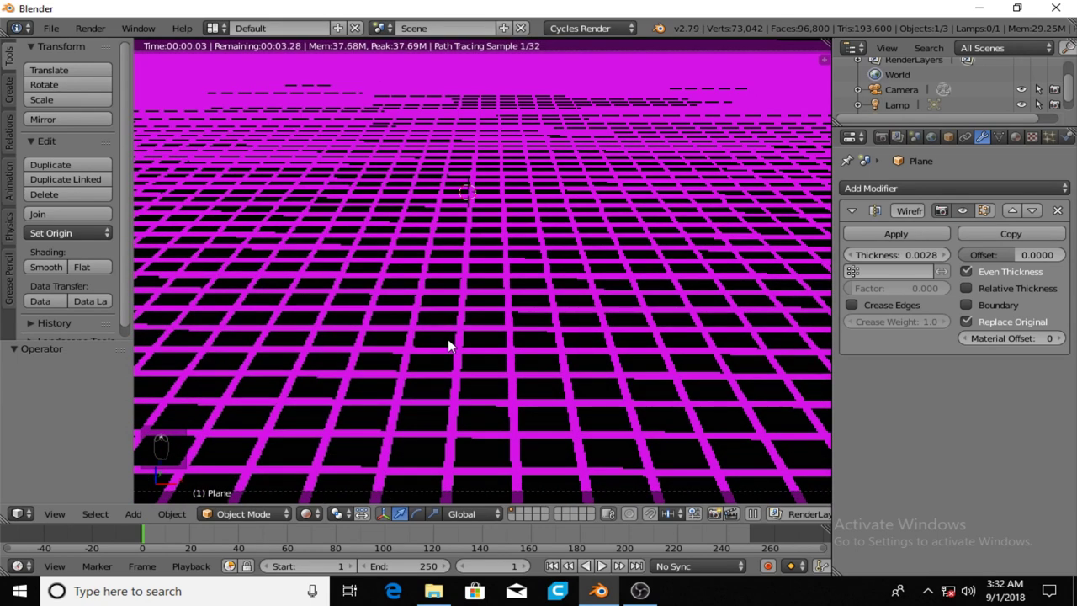
- Split the 3D view into two stacked areas and turn the upper one into a Node Editor showing the plane's material
drag(666, 37, 666, 111)
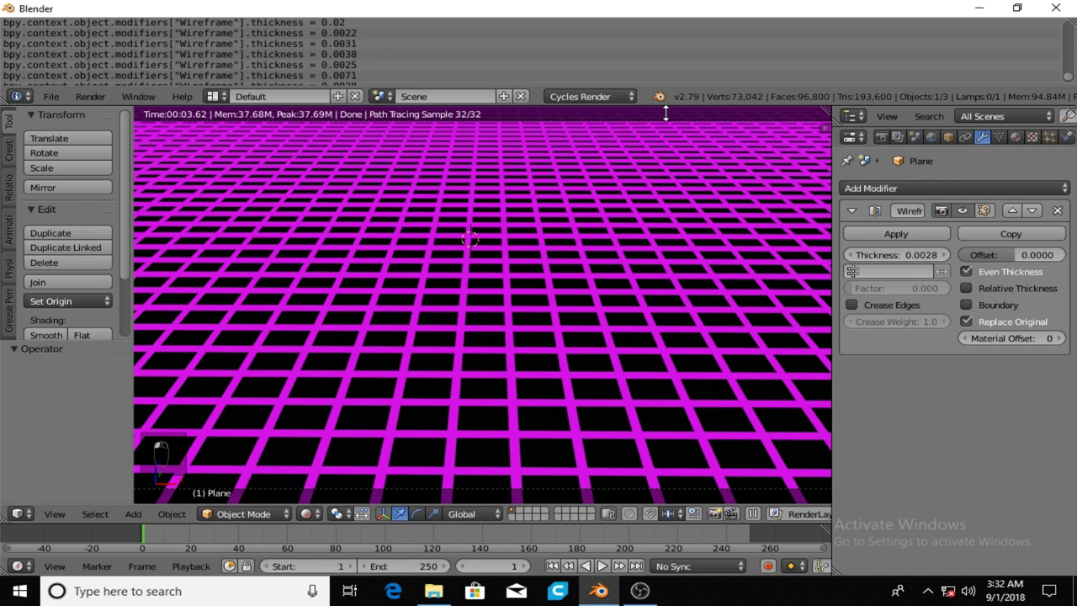
drag(666, 112, 820, 48)
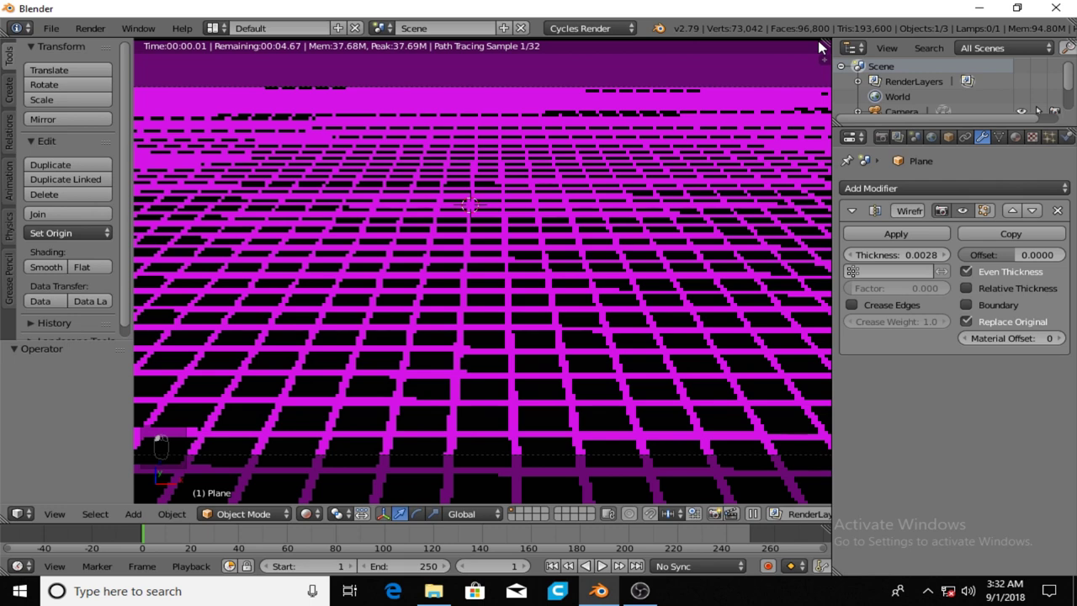
drag(821, 48, 51, 262)
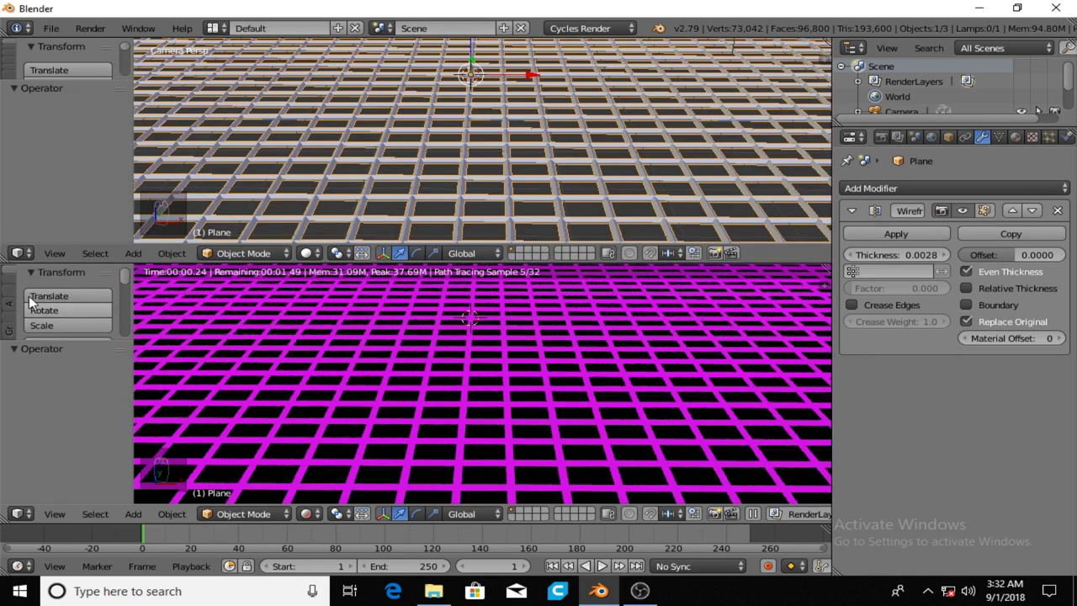
click(22, 254)
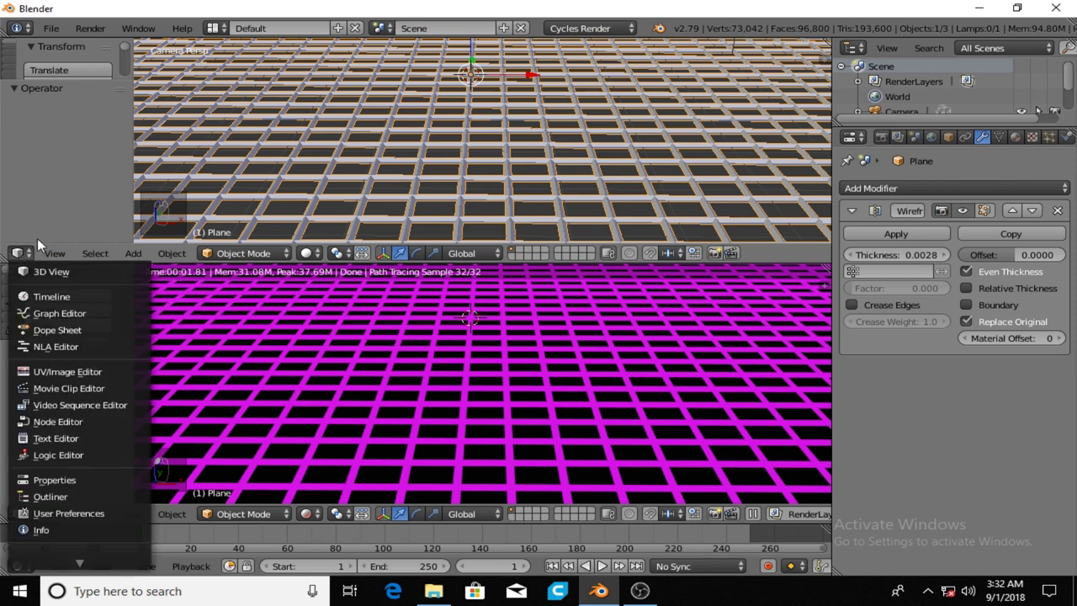
click(59, 416)
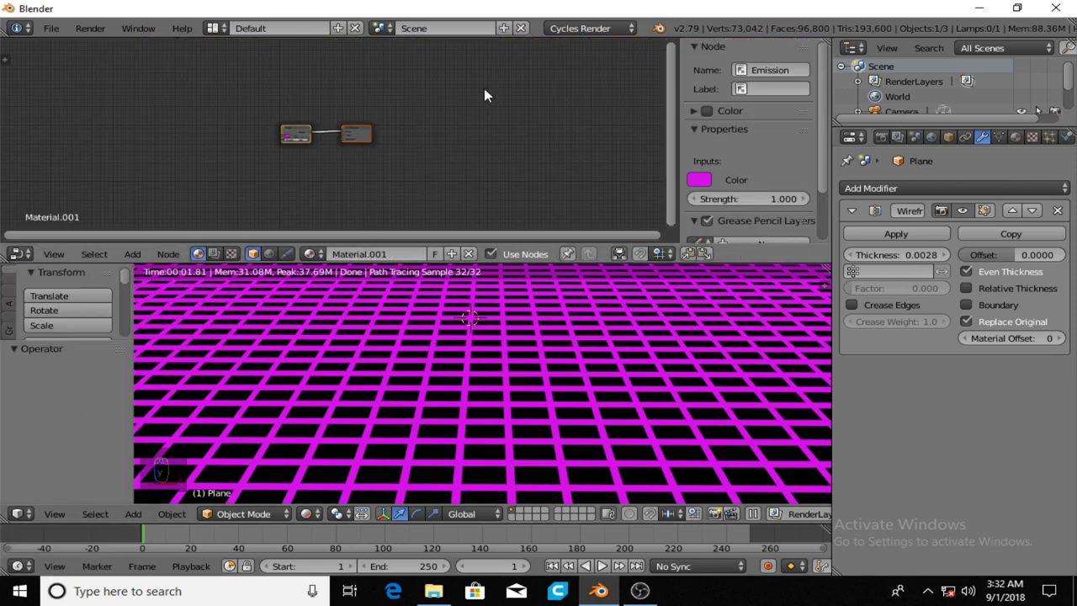
scroll(309, 192, up, 2)
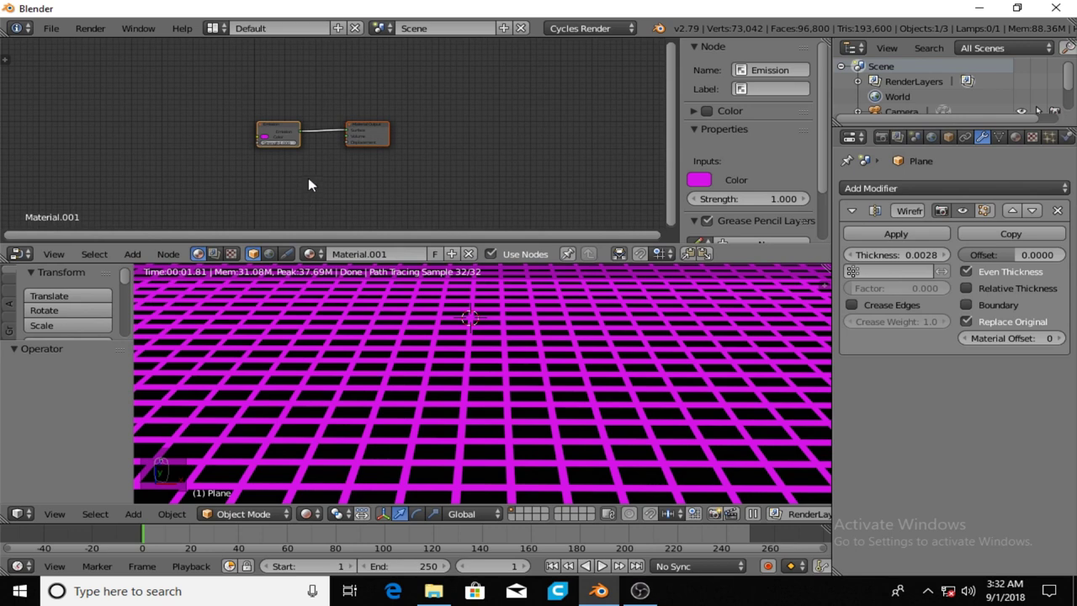
- Add a Glass BSDF node below the Emission node in the plane's material
key(shift+a)
mouse_move(305, 224)
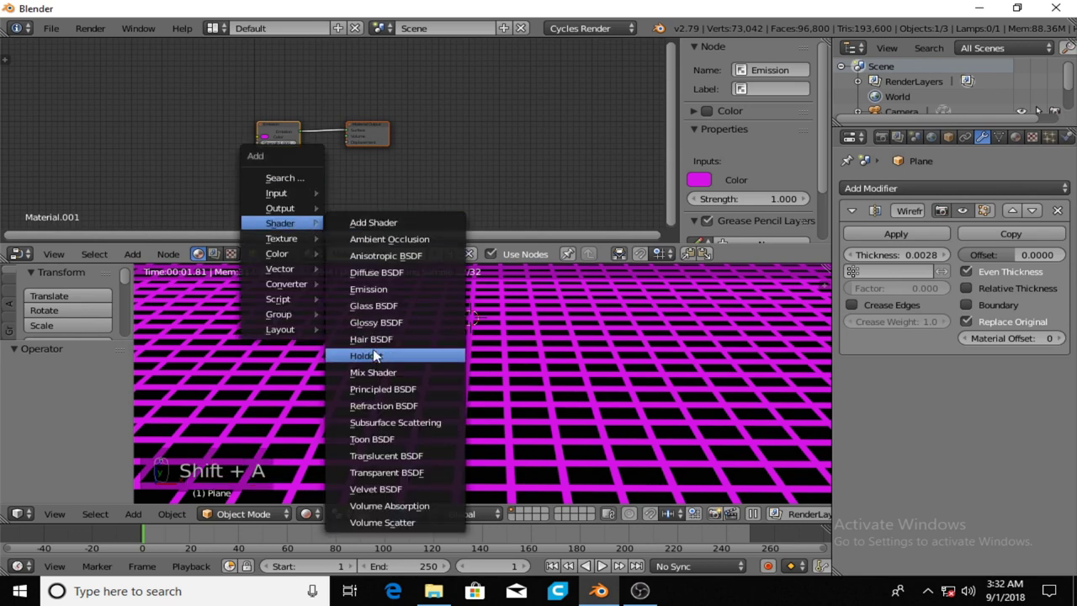
click(374, 306)
click(289, 179)
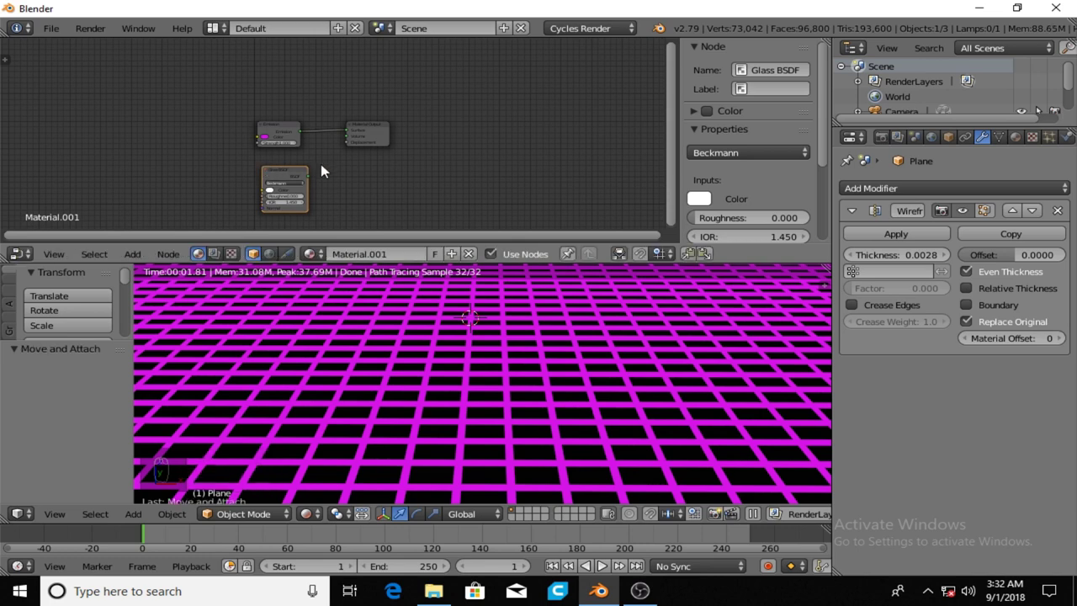
- Insert a Mix Shader between the Emission and Material Output nodes and connect the Glass BSDF to its second shader input
key(shift+a)
mouse_move(300, 167)
key(shift+a)
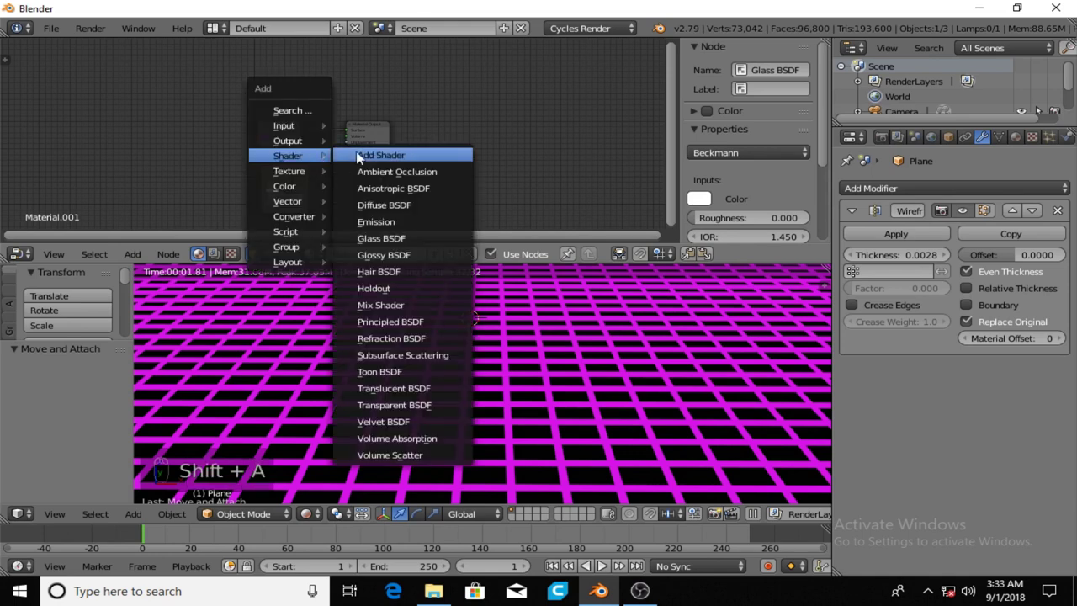
click(380, 306)
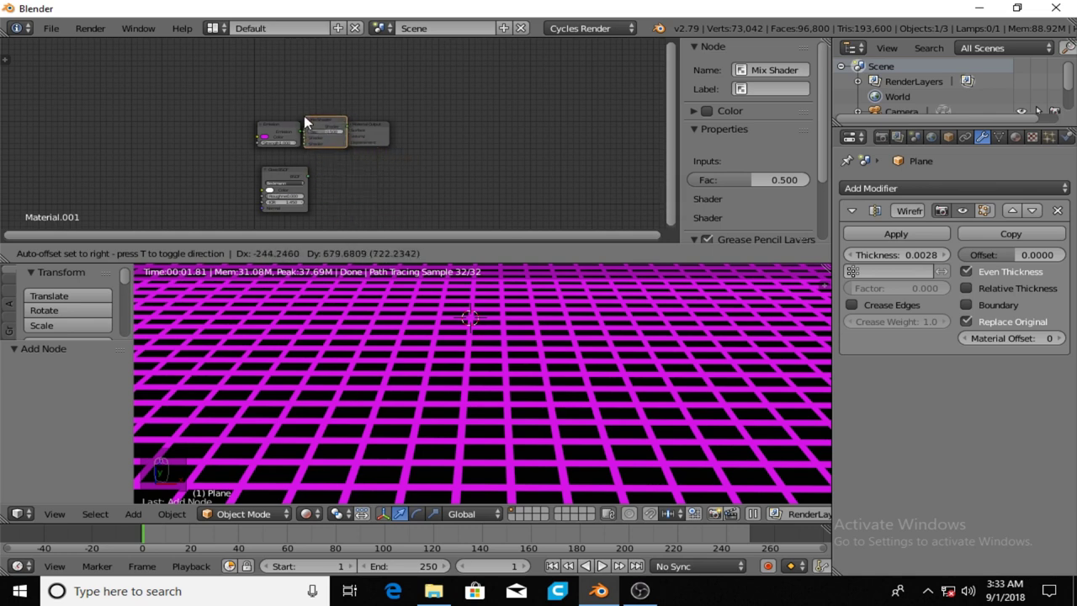
click(304, 115)
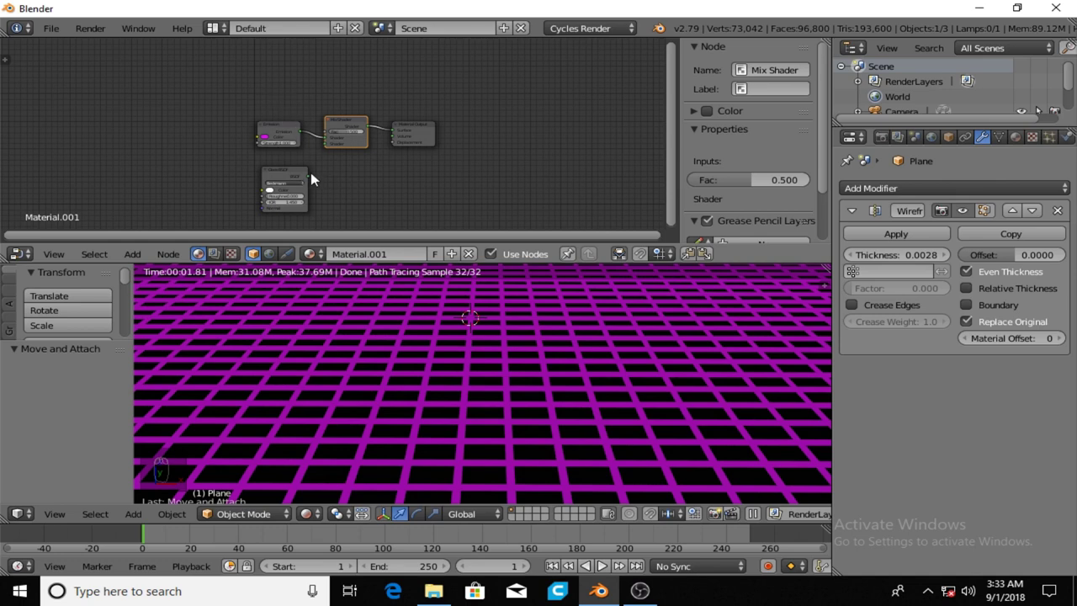
drag(312, 173, 329, 150)
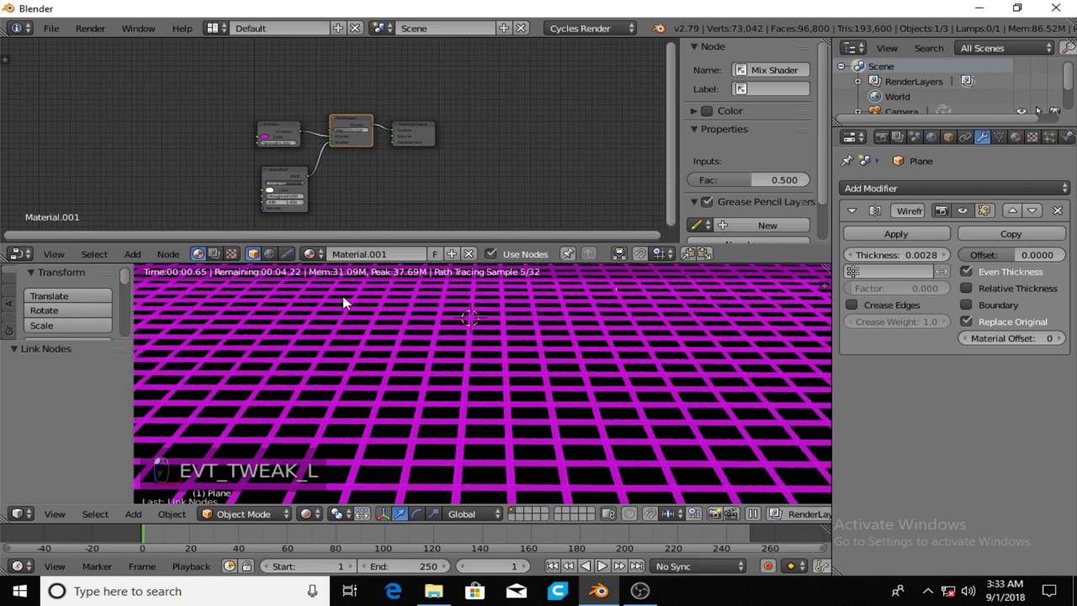
- Set the Glass BSDF's IOR to 0.750 and the Mix Shader's factor to 0.655
scroll(360, 142, up, 2)
scroll(361, 142, up, 2)
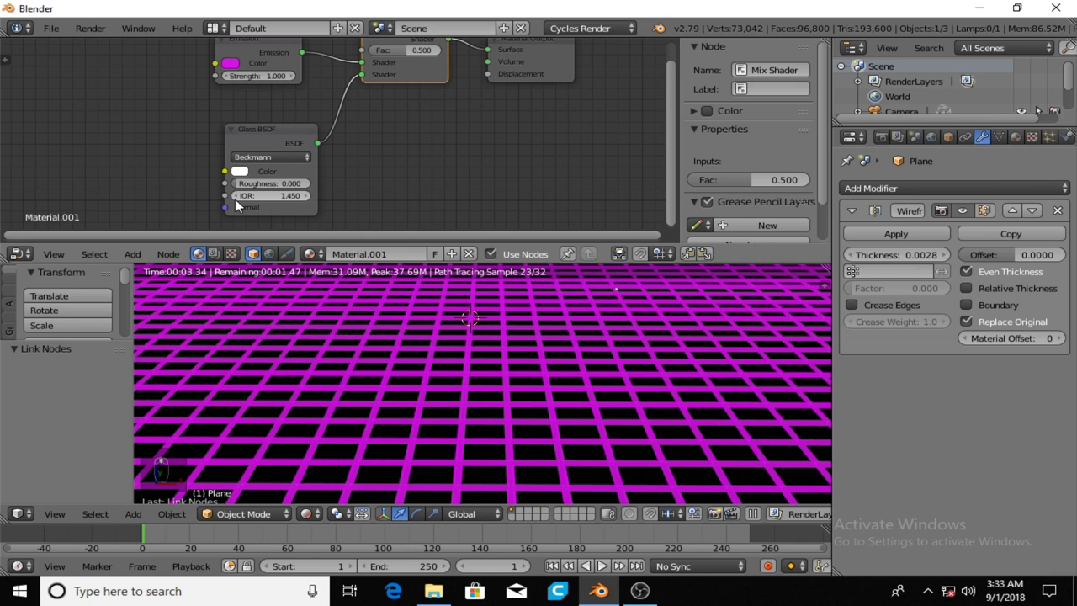
click(236, 198)
click(236, 198)
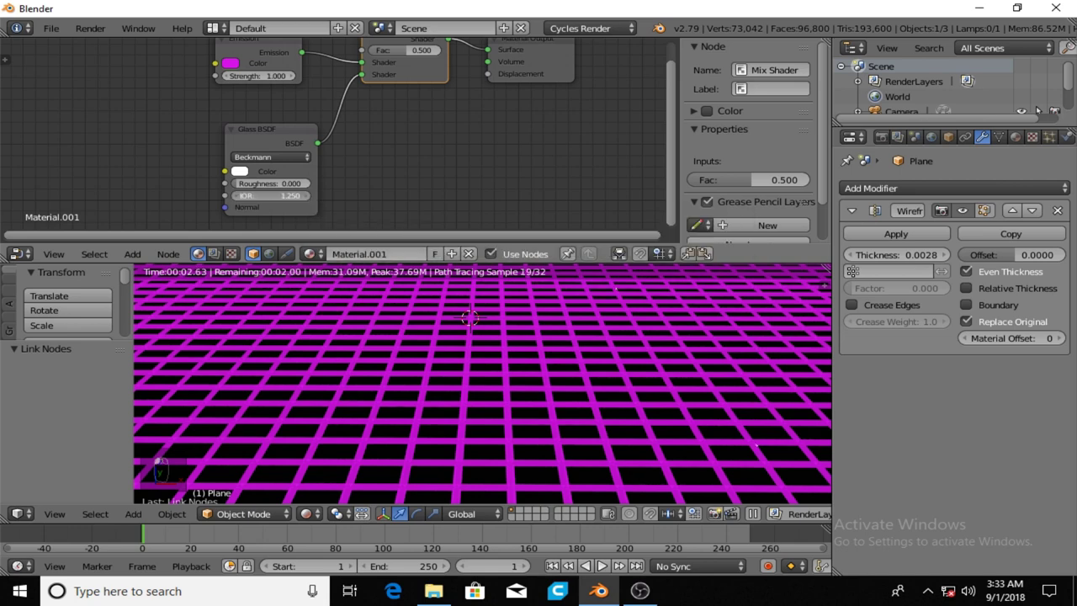
drag(270, 195, 228, 195)
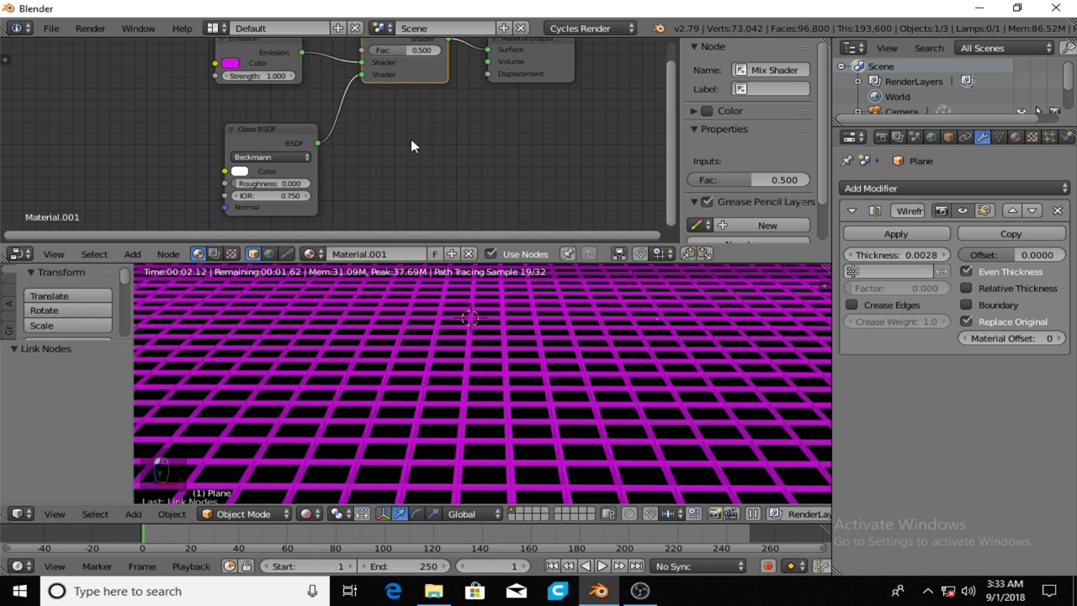
drag(411, 65, 406, 91)
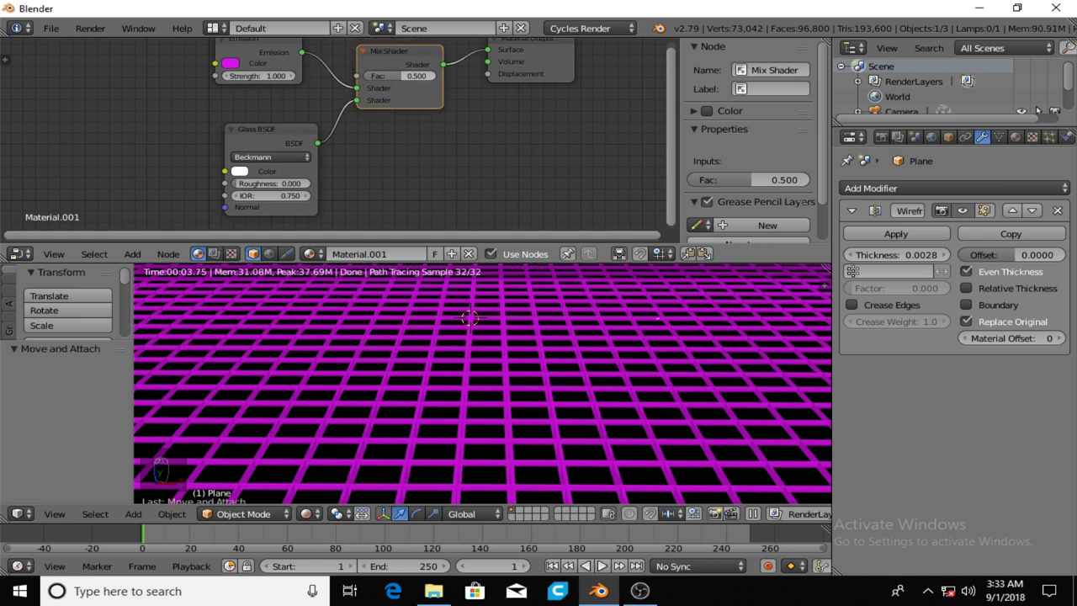
mouse_move(400, 76)
mouse_down()
mouse_move(383, 76)
mouse_move(413, 76)
mouse_up()
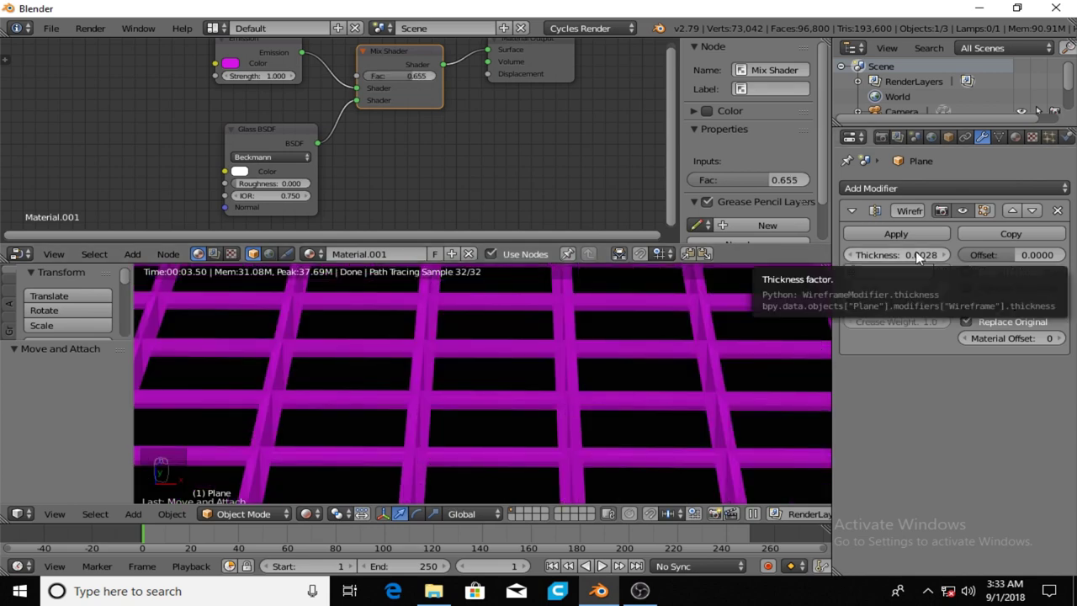
- Raise the wireframe thickness to 0.0045 and reattach the Glass BSDF link to the Mix Shader's second shader input
drag(913, 255, 880, 255)
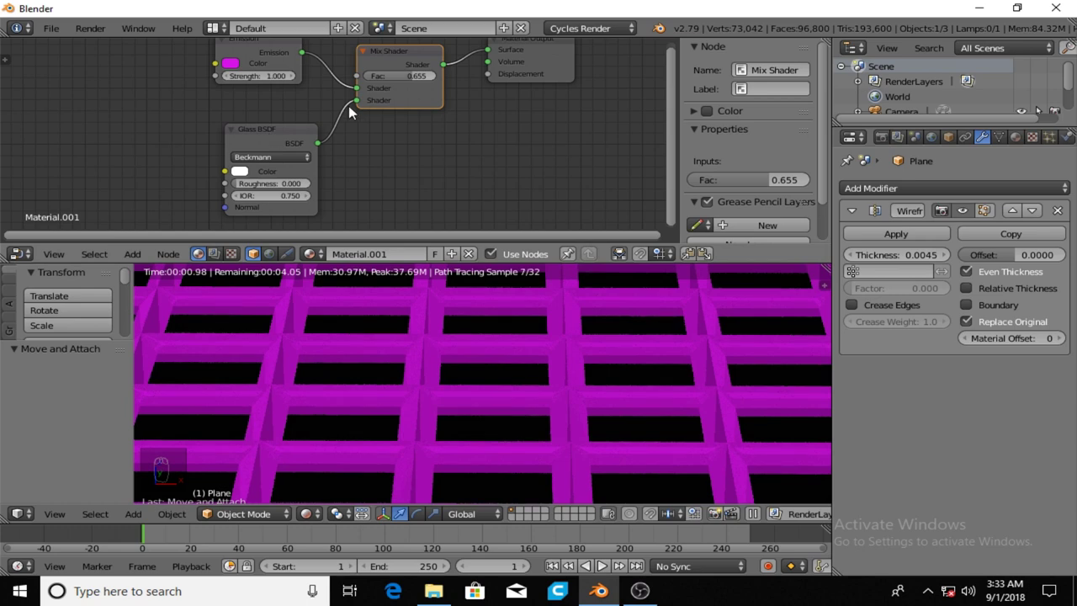
mouse_move(357, 100)
mouse_down()
mouse_move(364, 126)
mouse_move(357, 100)
mouse_up()
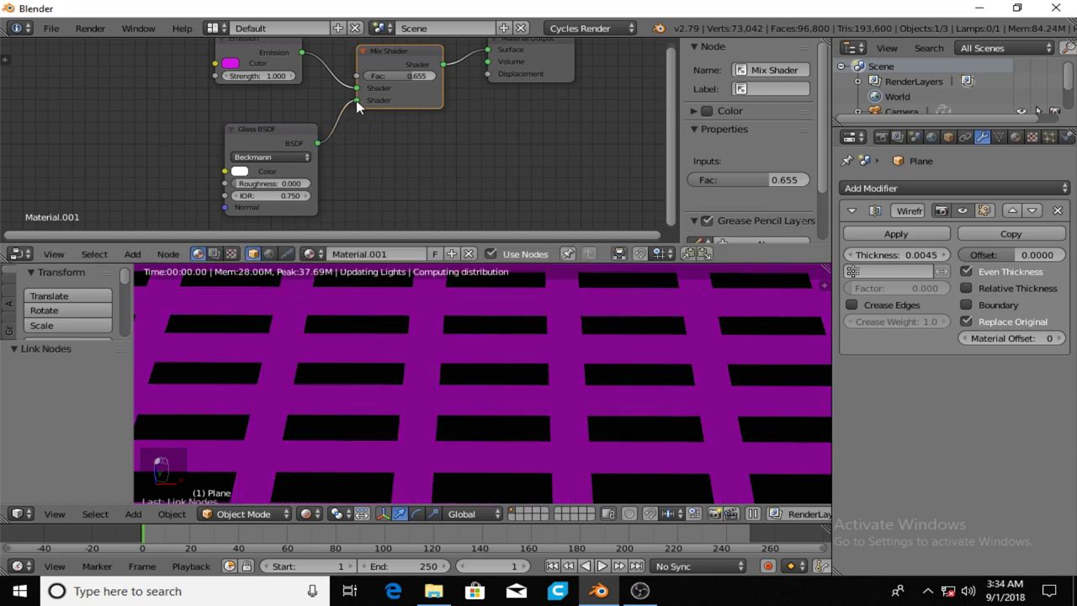
scroll(432, 156, down, 1)
scroll(432, 163, down, 1)
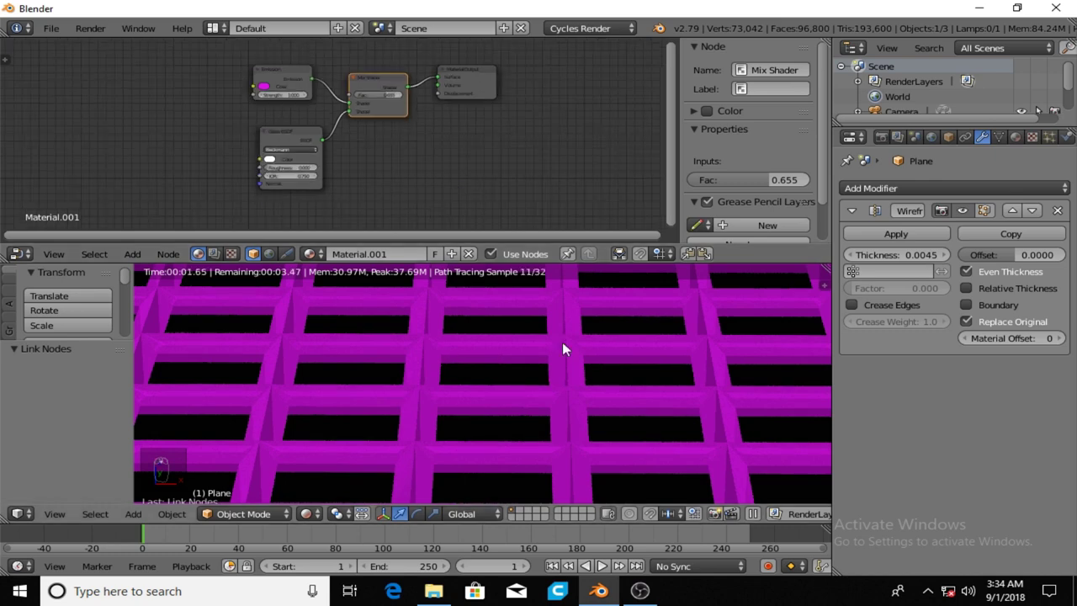
scroll(555, 344, down, 4)
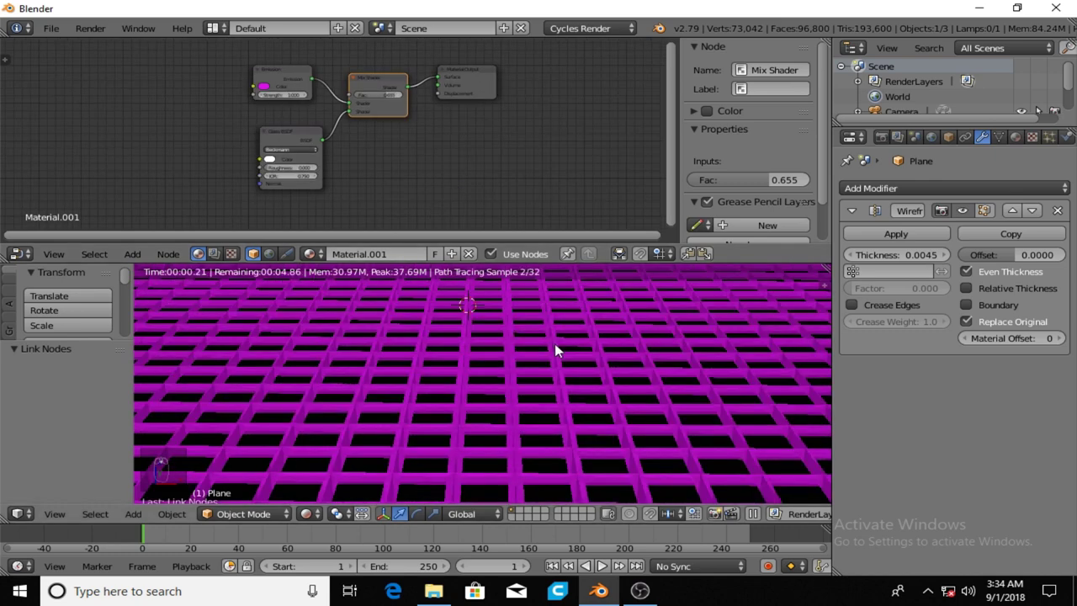
scroll(556, 345, down, 2)
scroll(348, 371, down, 1)
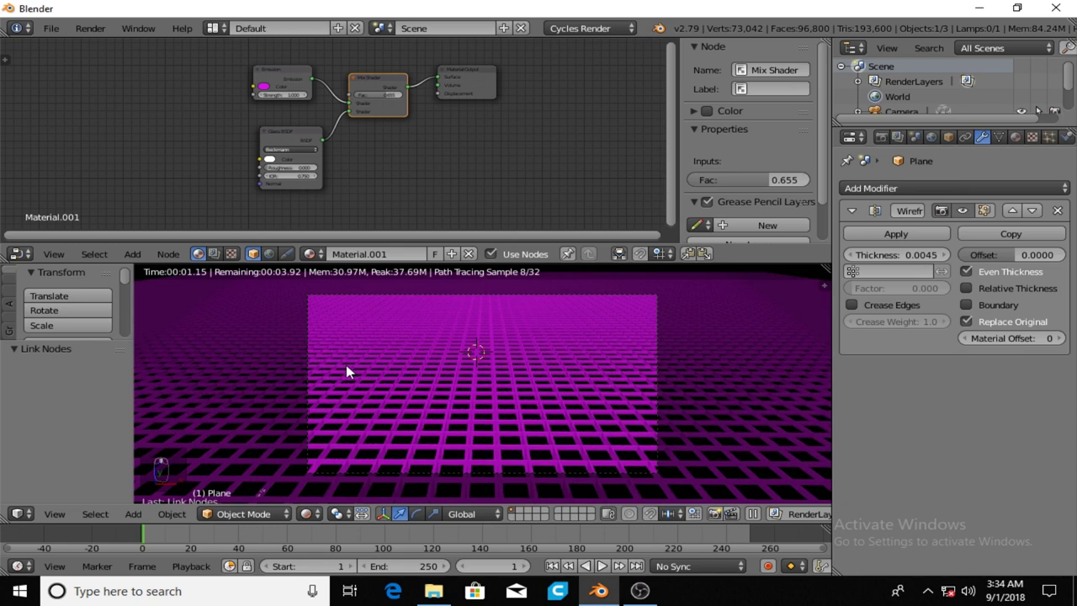
- Return the viewport to Solid shading, set the wireframe thickness to 0.0038 and scale the plane up by about 4.44
key(shift+z)
drag(907, 258, 888, 259)
key(s)
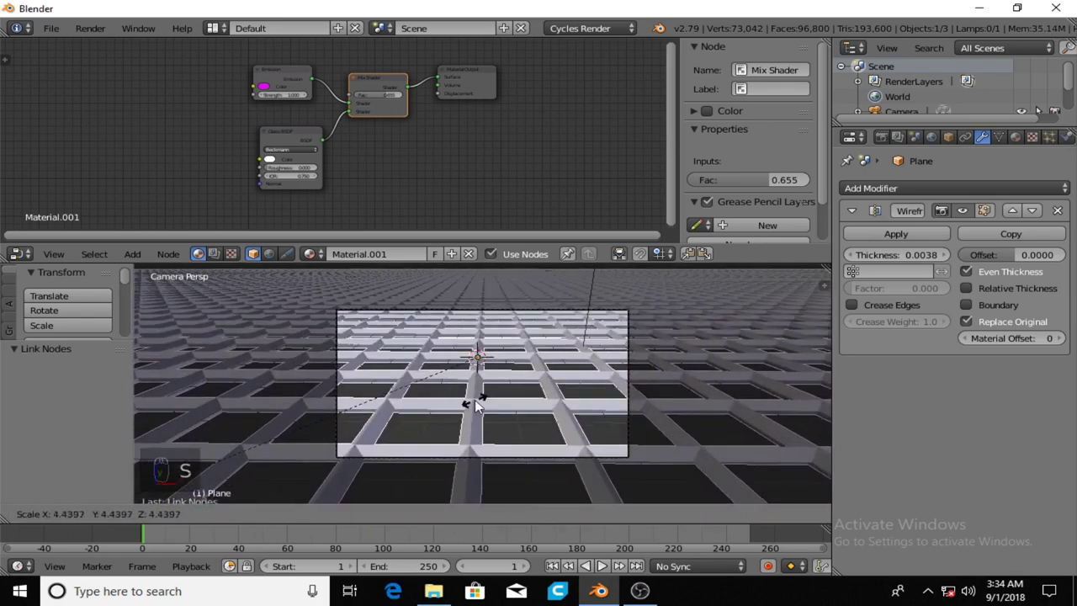
click(619, 357)
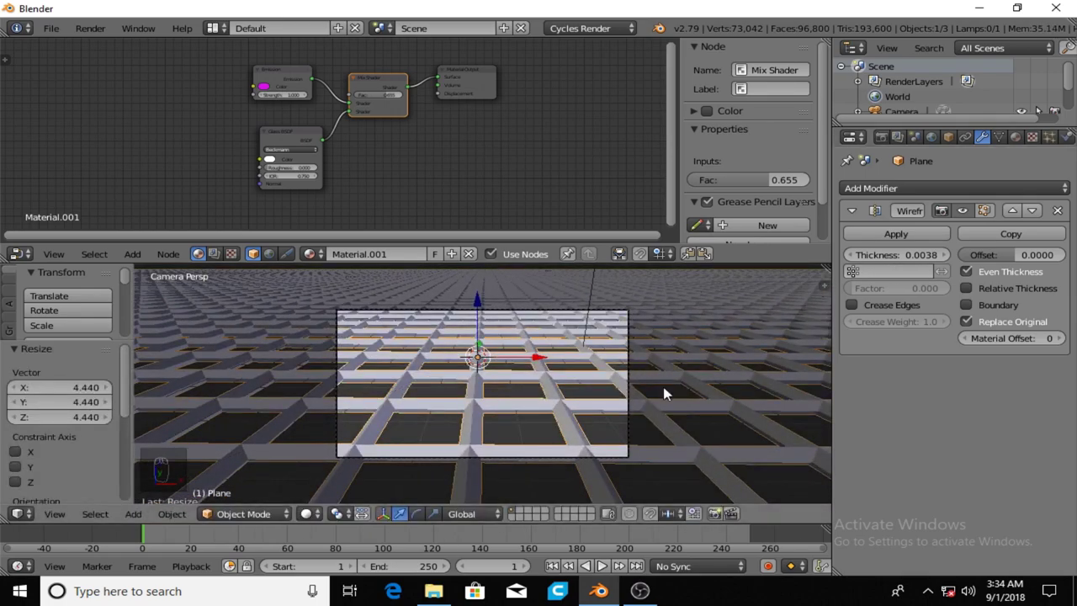
key(KP_3)
scroll(589, 383, down, 10)
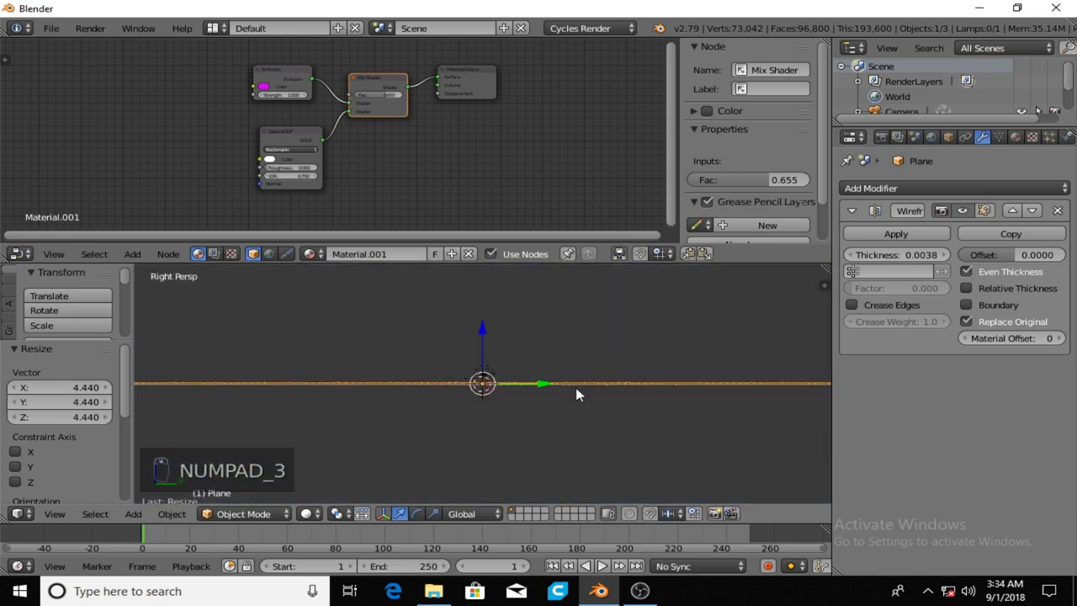
scroll(539, 386, up, 8)
scroll(486, 377, down, 2)
key(s)
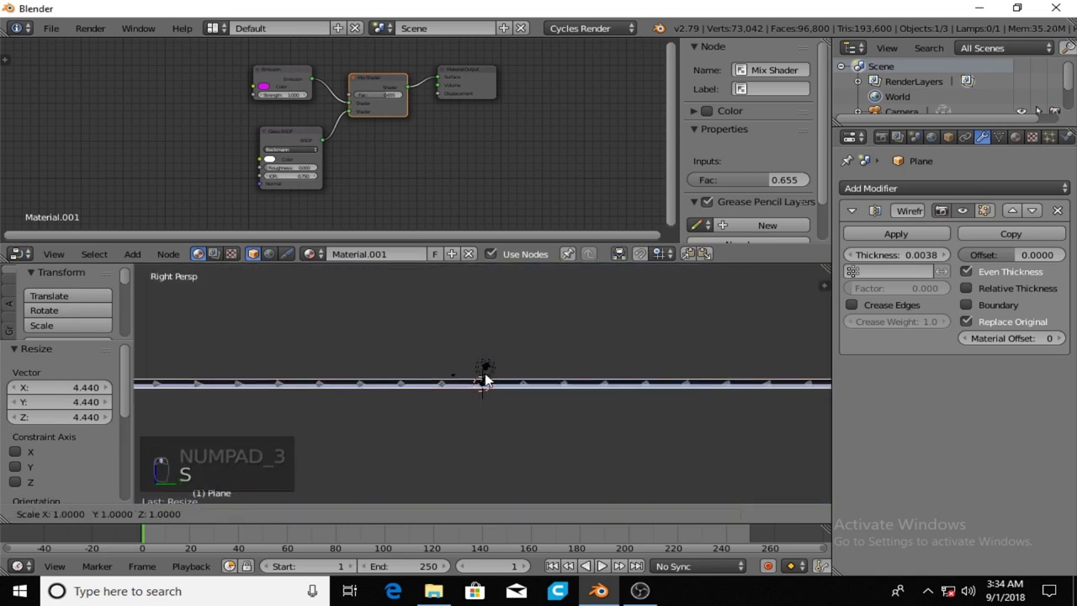
key(0)
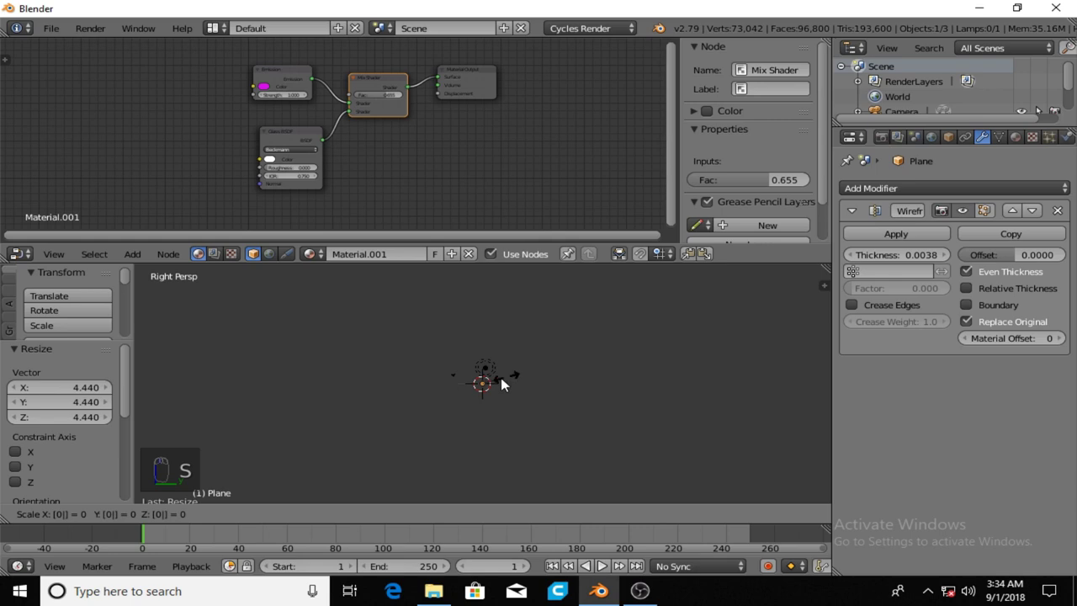
right_click(465, 398)
key(KP_0)
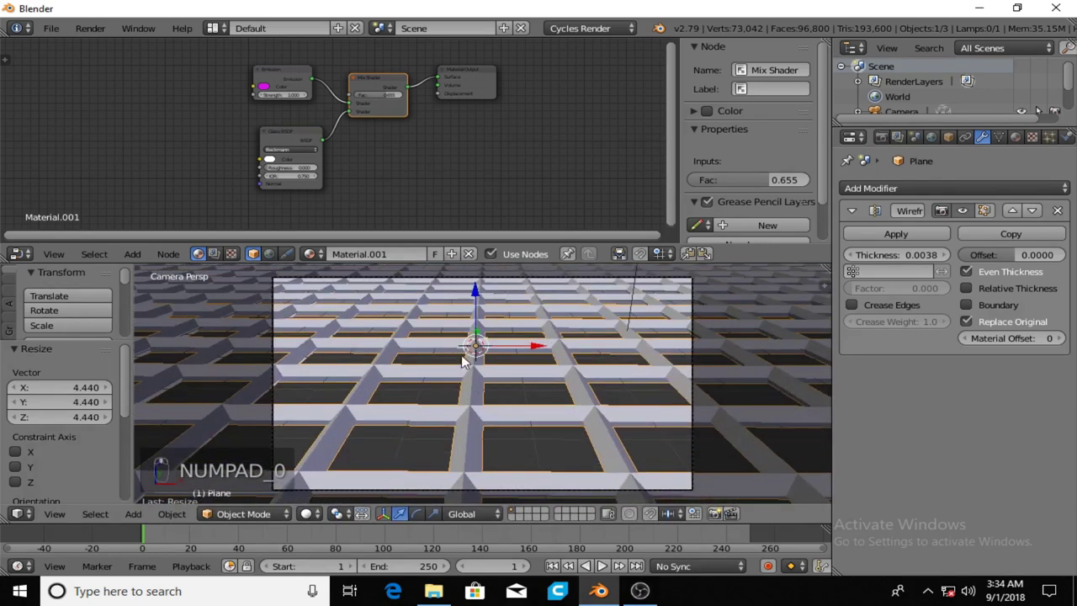
key(s)
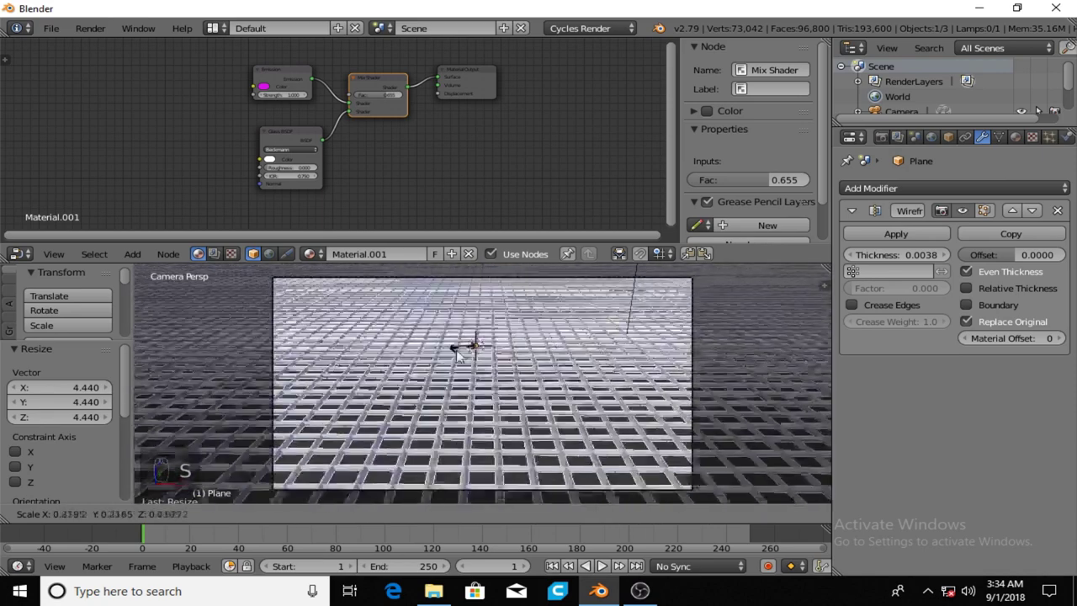
right_click(454, 365)
- Reduce the Wireframe modifier's thickness to 0.0011
scroll(467, 358, down, 1)
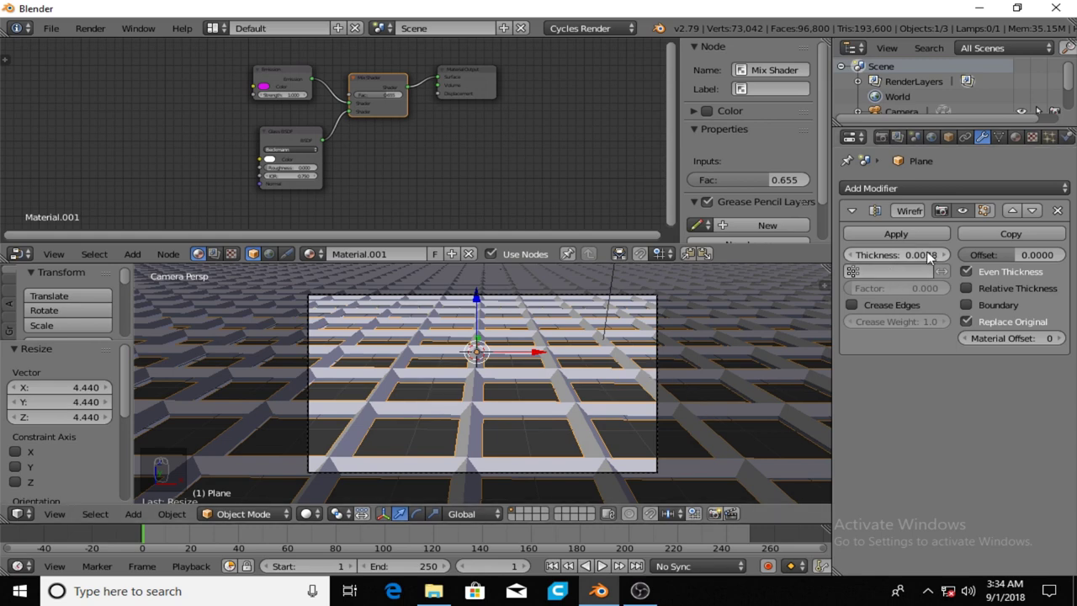
mouse_move(929, 256)
mouse_down()
mouse_move(907, 256)
mouse_move(920, 257)
mouse_up()
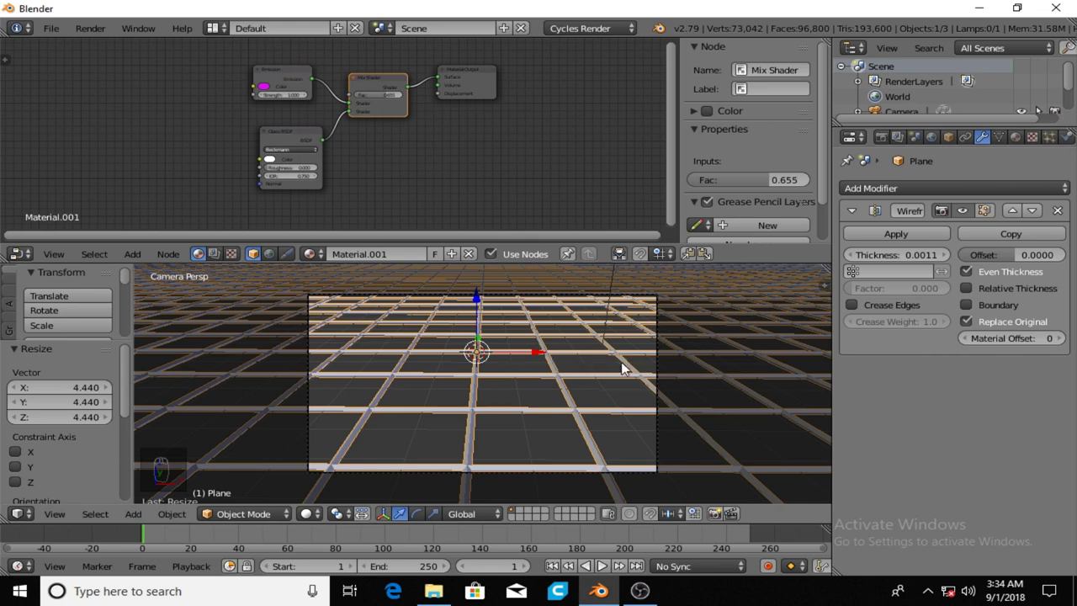
- Switch to the empty second layer and paste the copied palm tree onto it
click(519, 512)
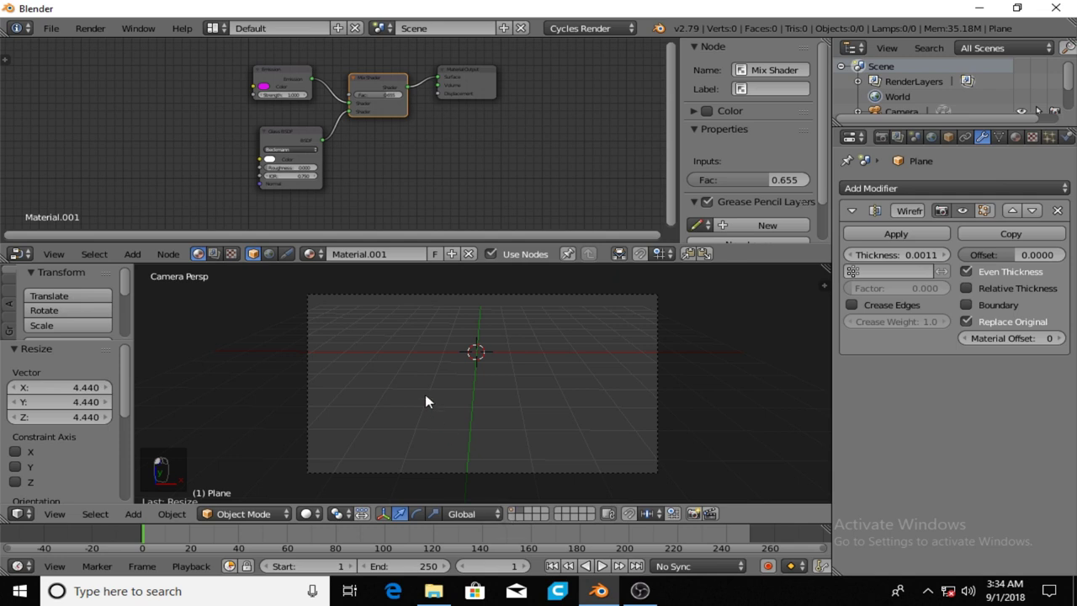
key(ctrl+v)
scroll(393, 333, down, 3)
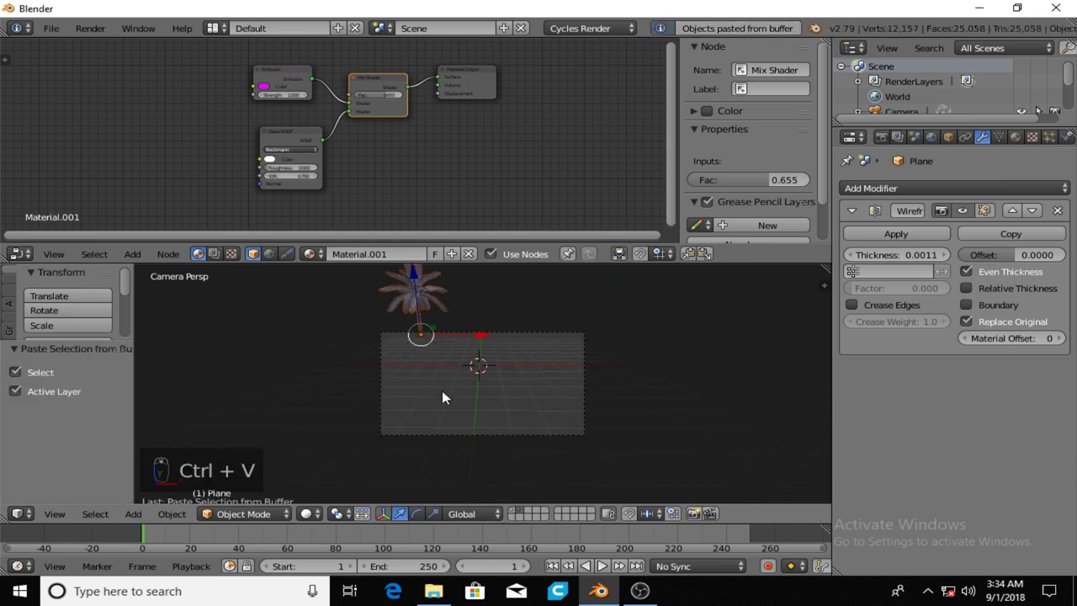
key(shift+f)
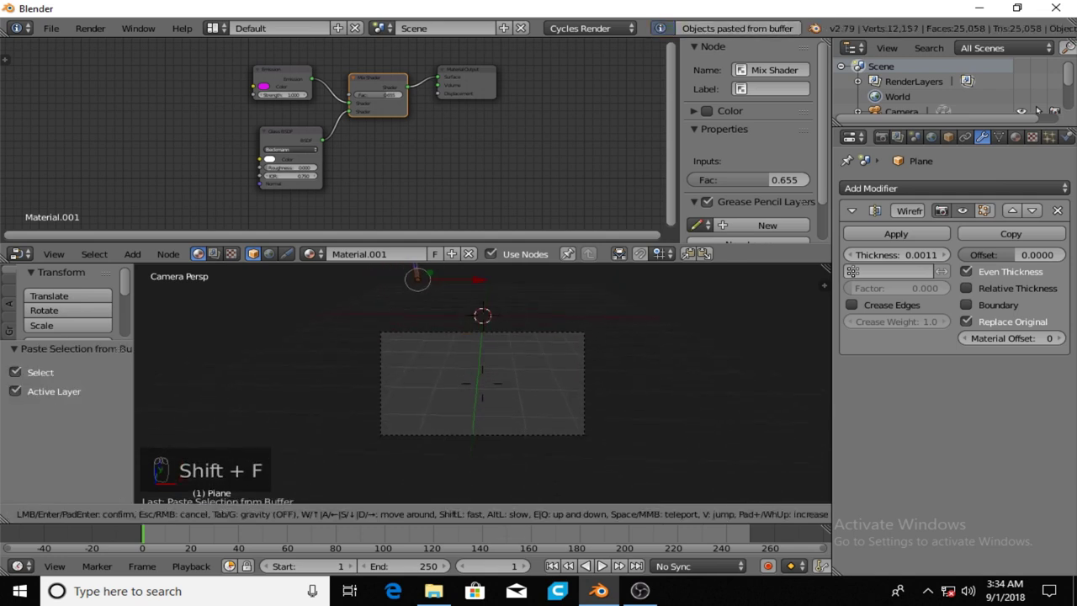
click(482, 383)
scroll(455, 377, up, 4)
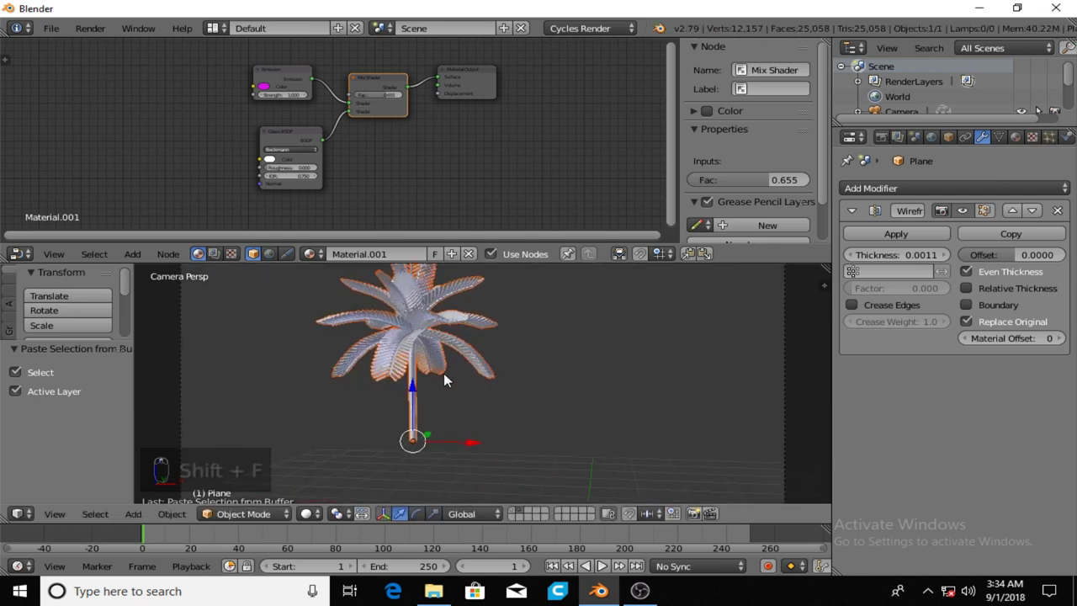
- Preview the pasted palm tree in Rendered viewport shading
click(309, 513)
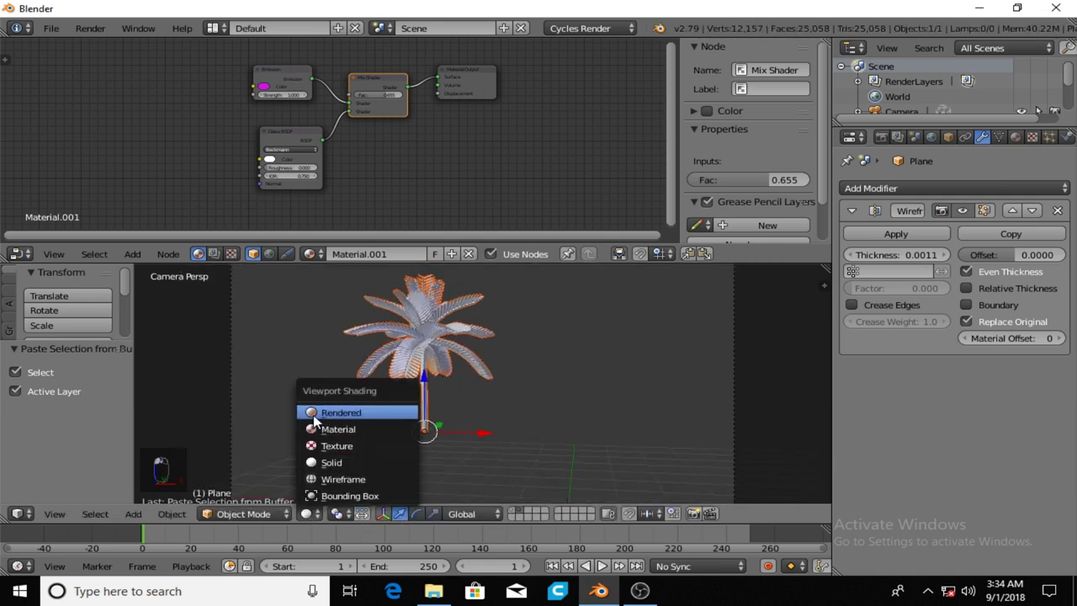
click(315, 414)
scroll(390, 357, up, 1)
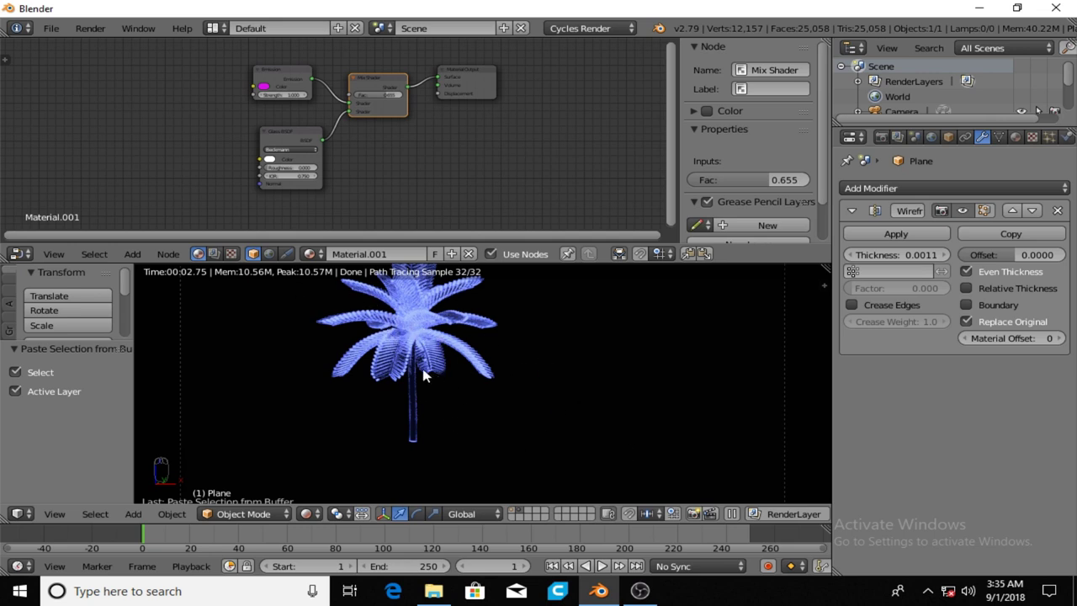
- Select the palm tree to load its material nodes and return the viewport to Solid shading
right_click(404, 325)
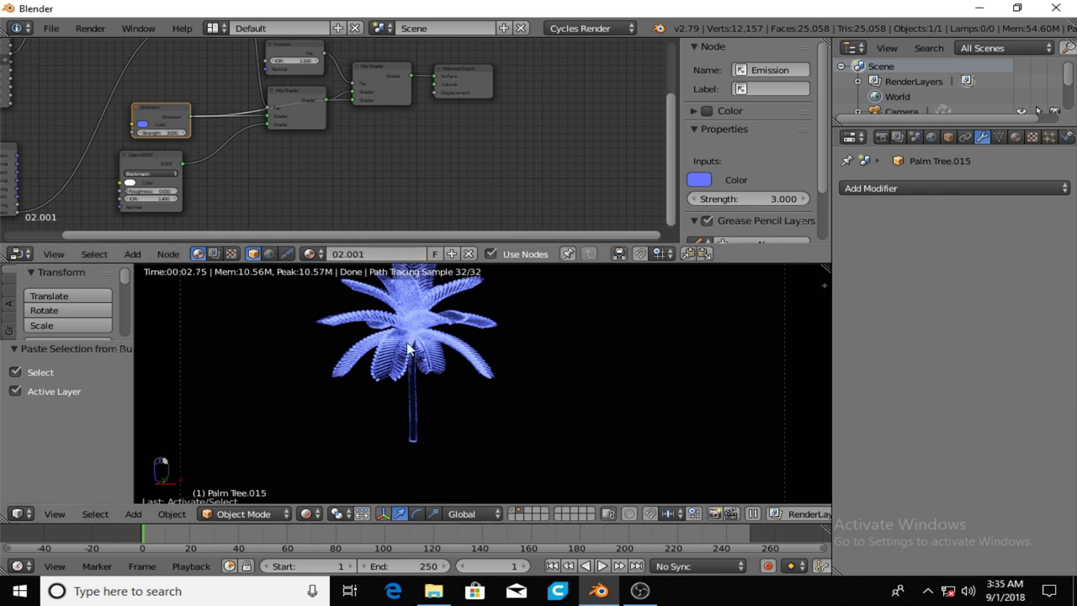
click(312, 513)
click(320, 454)
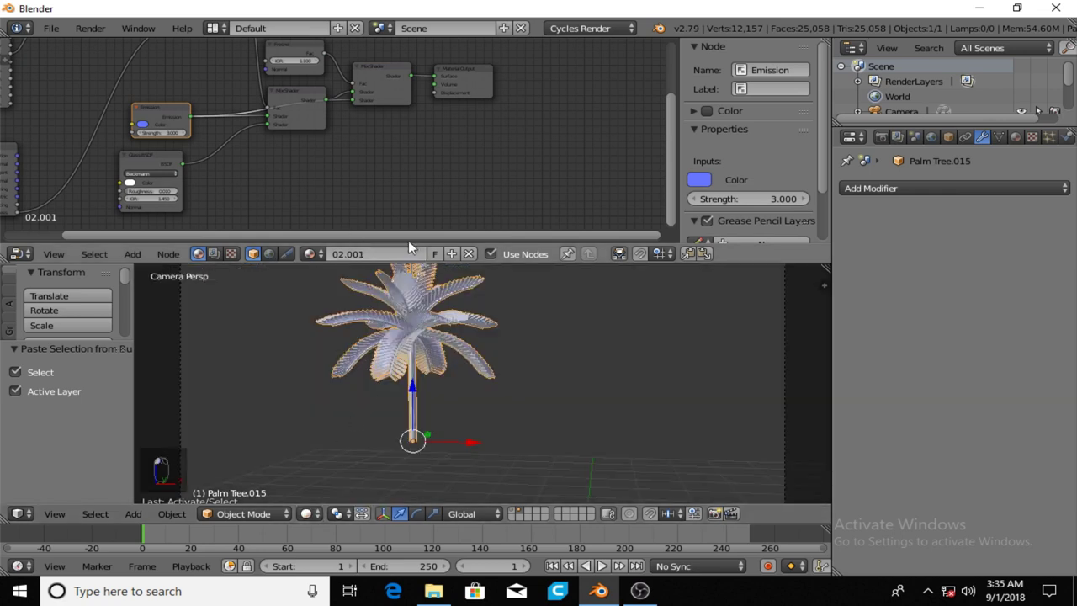
- Enlarge the node editor and examine the palm material's nodes, from Light Path and Geometry through Emission and Glass BSDF to Material Output
drag(410, 246, 388, 389)
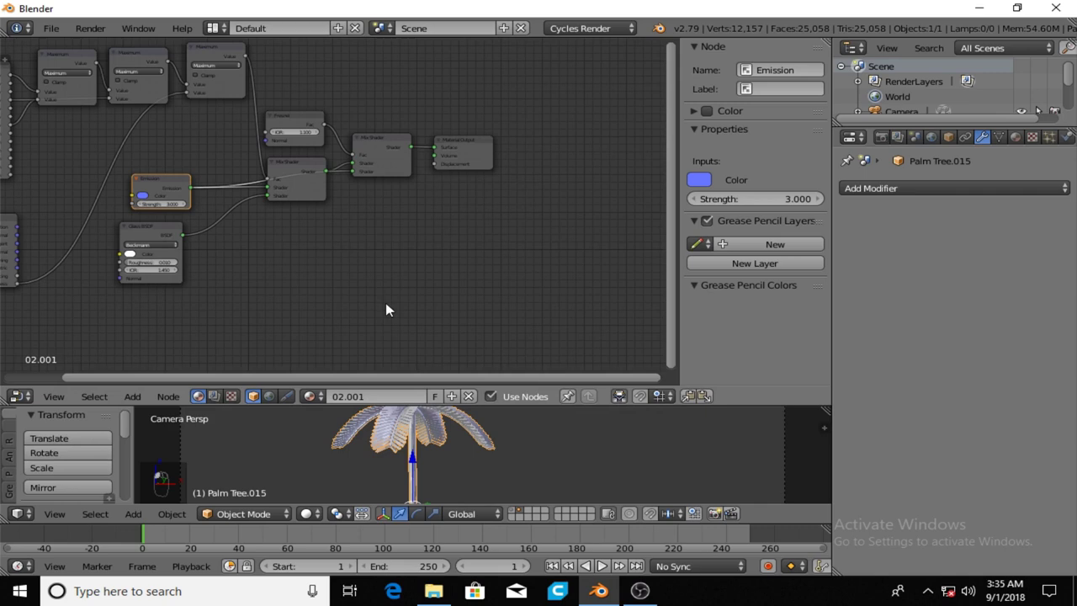
scroll(259, 268, up, 3)
middle_drag(259, 268, 559, 269)
scroll(364, 258, down, 3)
middle_drag(368, 266, 249, 288)
middle_drag(427, 259, 419, 276)
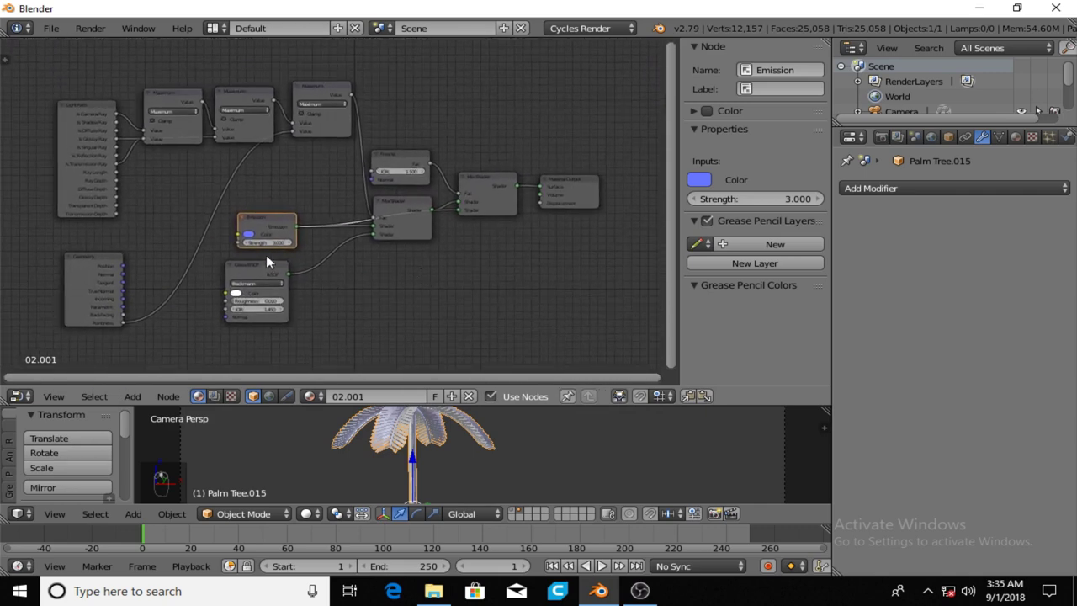
scroll(266, 258, up, 6)
middle_drag(337, 344, 340, 284)
scroll(362, 257, down, 3)
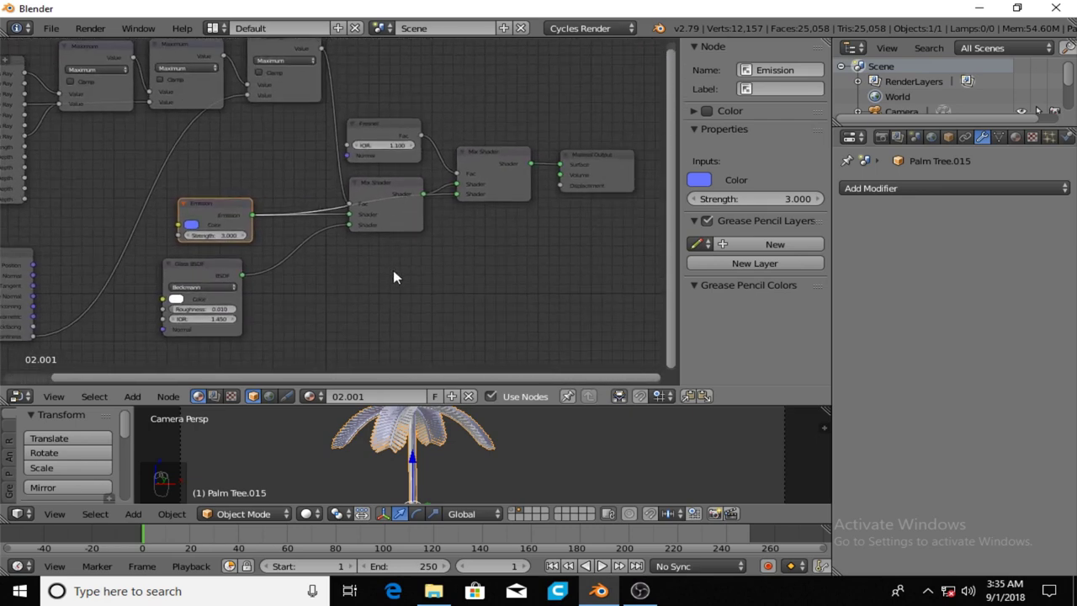
middle_drag(418, 319, 440, 344)
scroll(440, 343, down, 1)
middle_drag(291, 212, 467, 224)
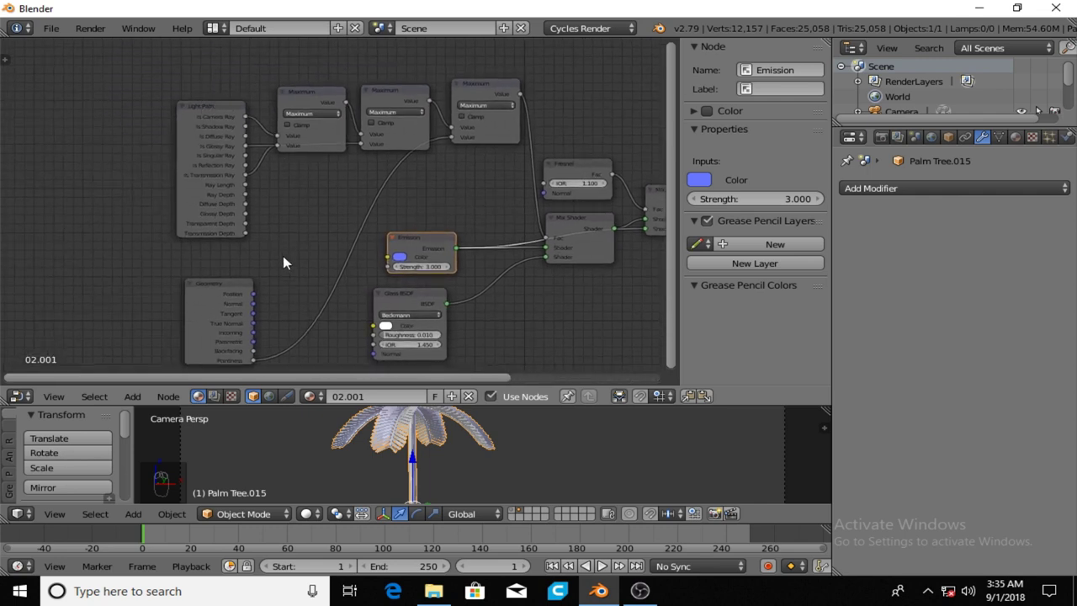
middle_drag(288, 294, 233, 261)
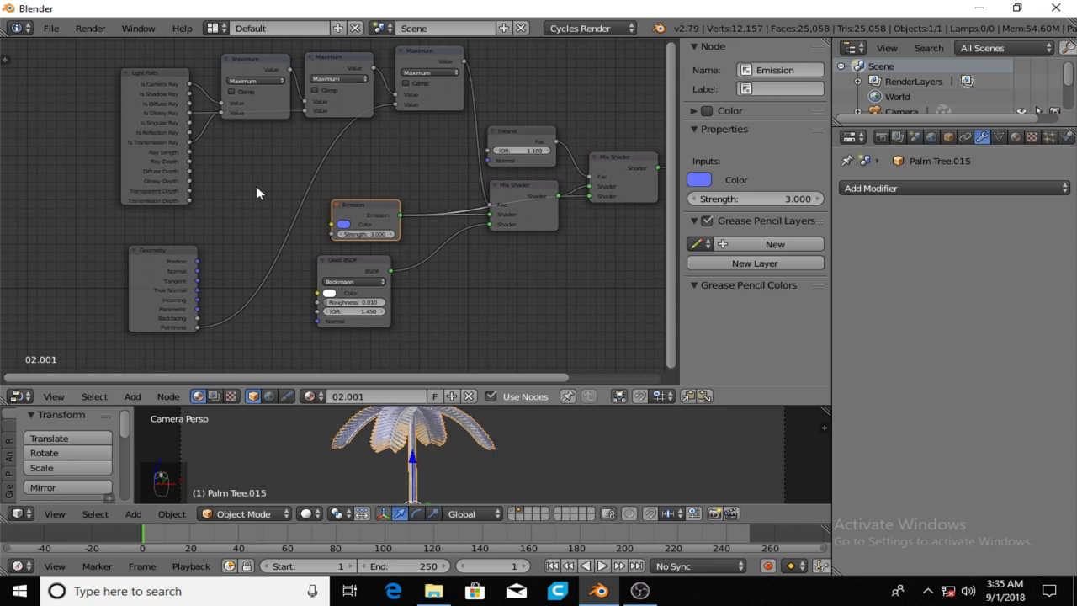
middle_drag(257, 193, 237, 180)
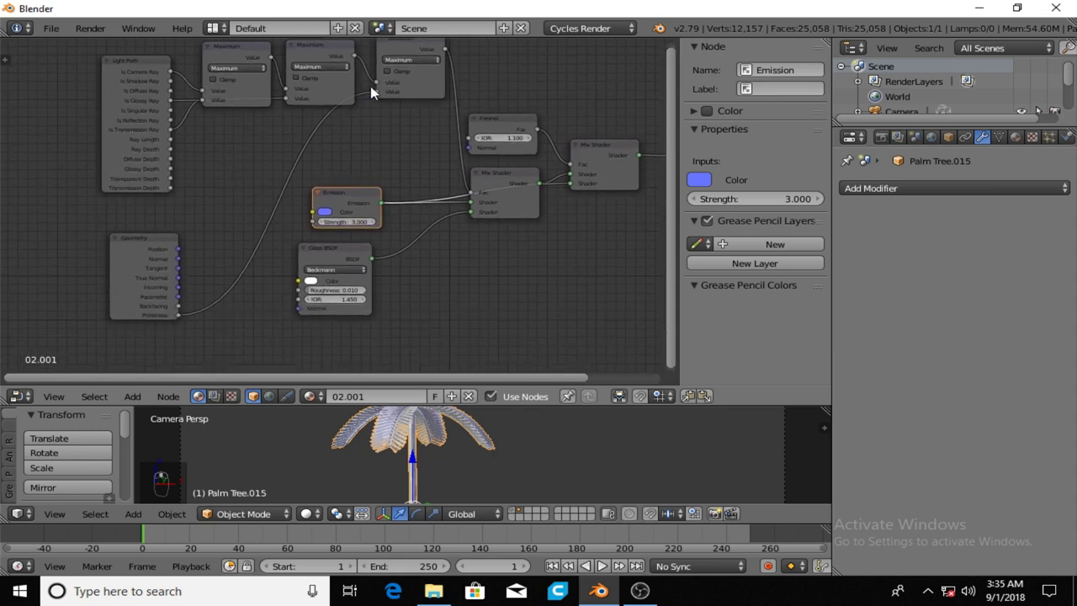
- Unlink Geometry's Pointiness output from the third Maximum node, preview the palm in Rendered shading, and reconnect Pointiness to the same input
drag(378, 90, 369, 119)
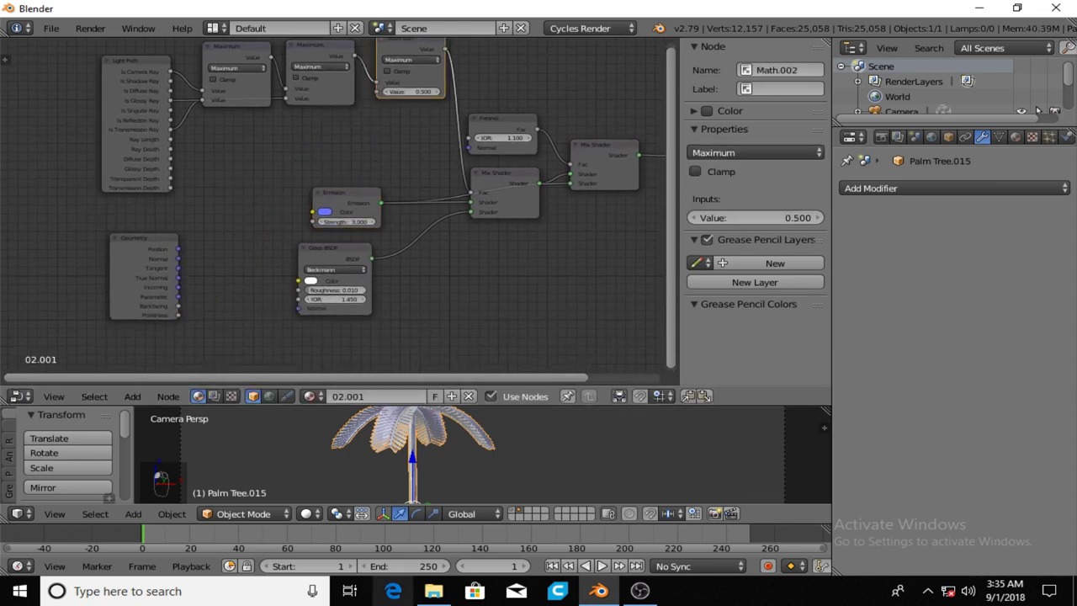
click(307, 513)
click(324, 412)
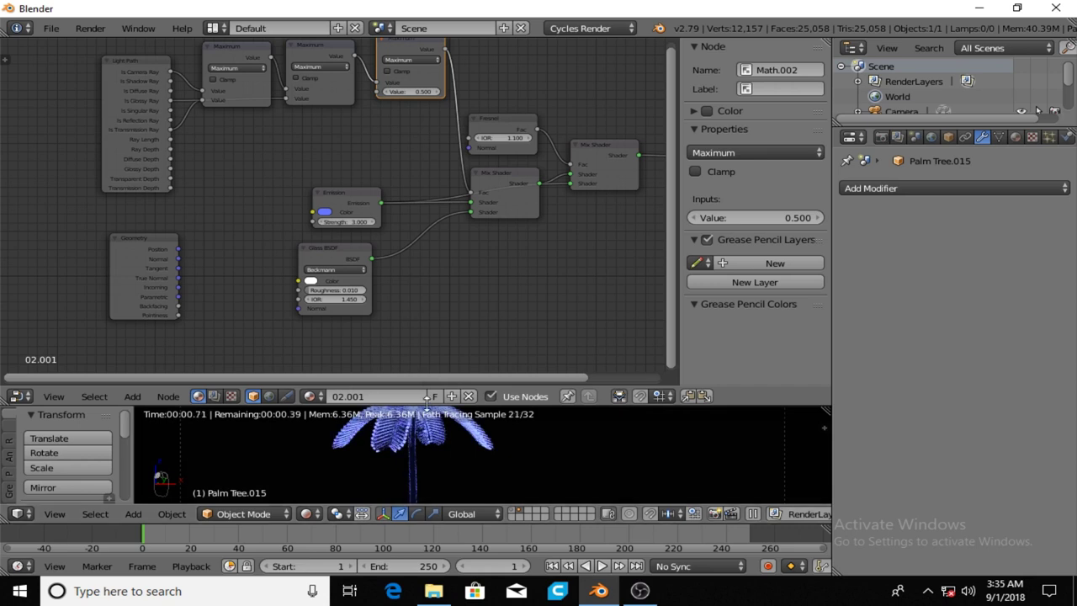
drag(177, 316, 377, 91)
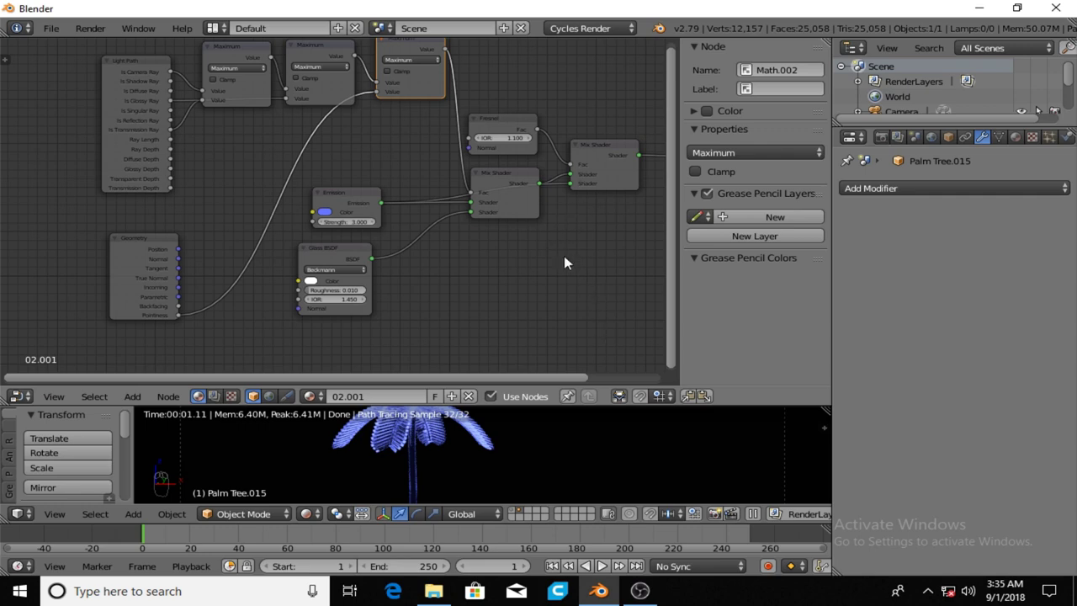
- Examine the nodes around Material Output, then enlarge the 3D viewport and inspect the rendered palm tree
scroll(564, 260, down, 2)
middle_drag(548, 274, 393, 263)
scroll(451, 173, up, 4)
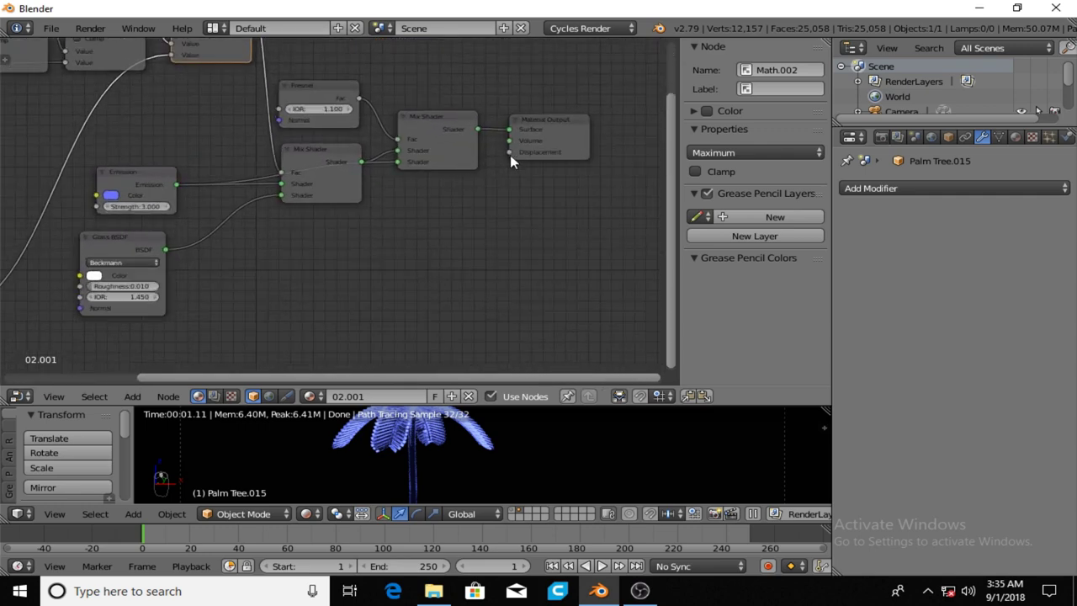
scroll(317, 315, down, 2)
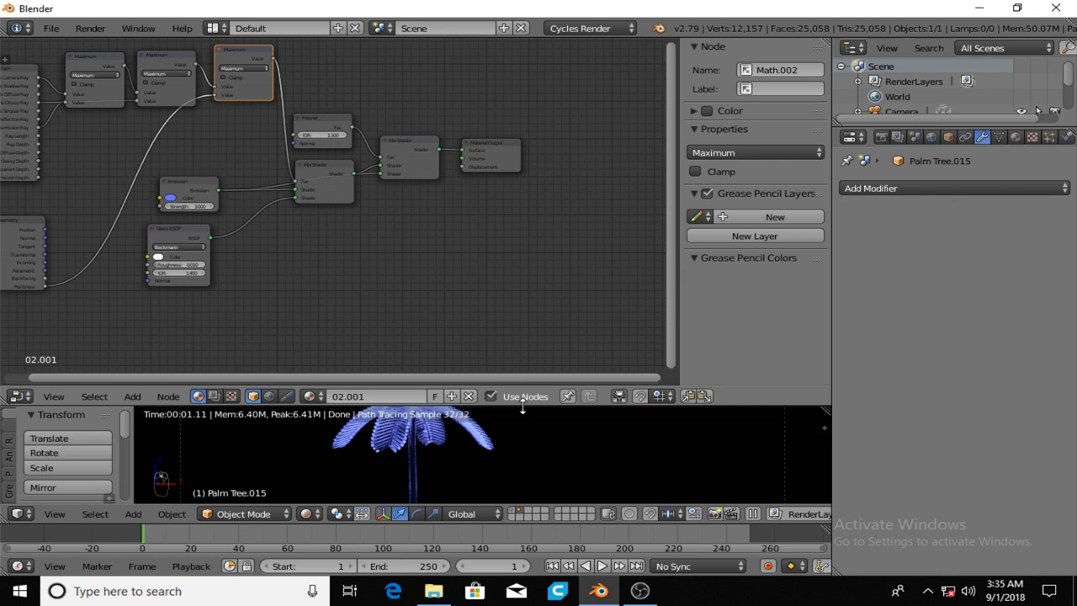
drag(522, 407, 543, 180)
scroll(426, 306, up, 2)
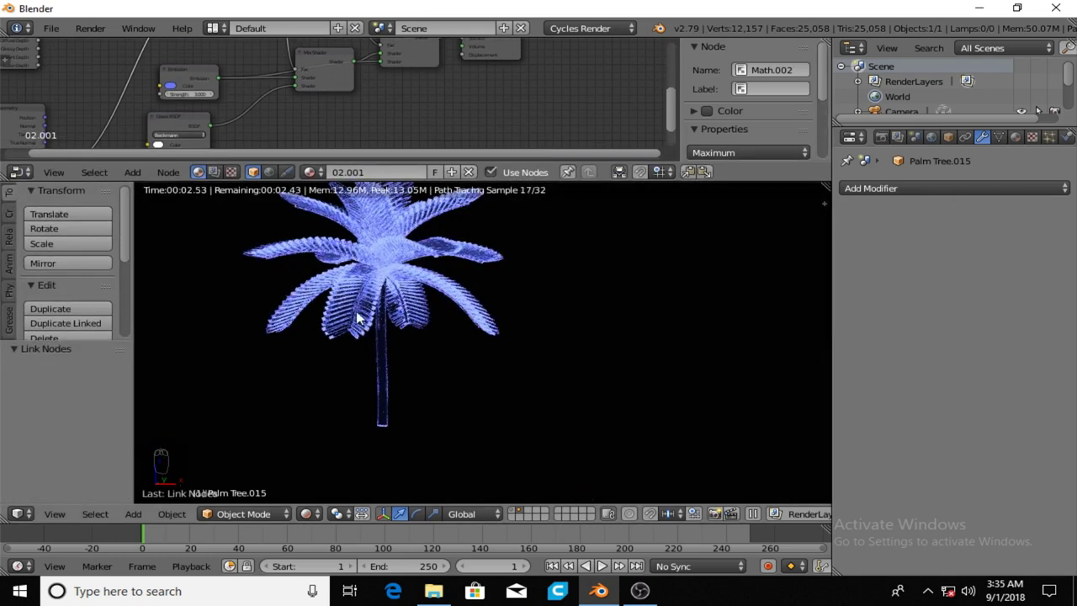
shift+middle_drag(371, 335, 411, 384)
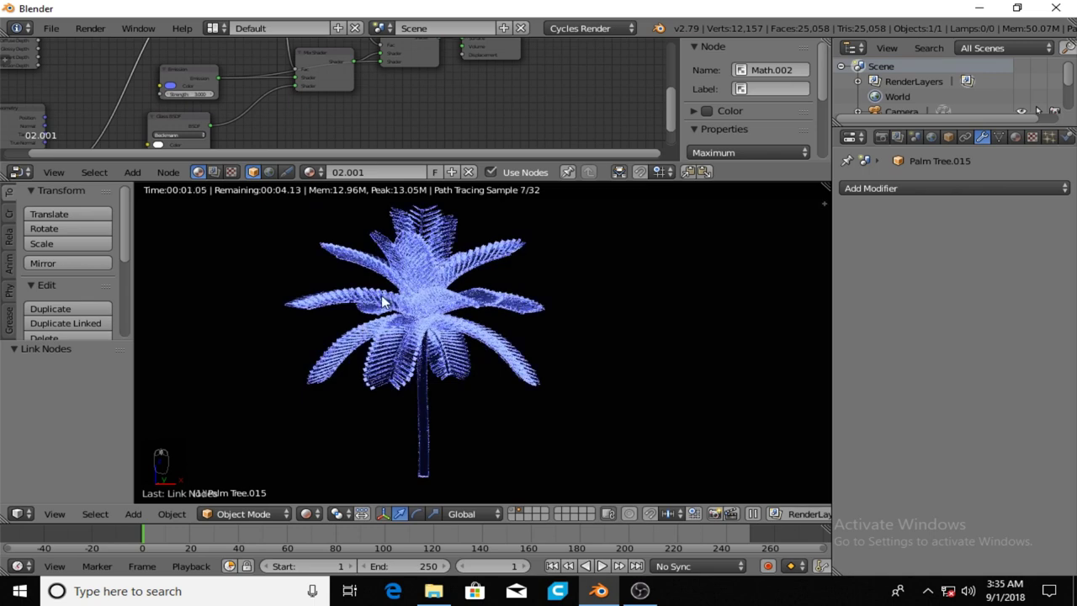
scroll(381, 300, up, 1)
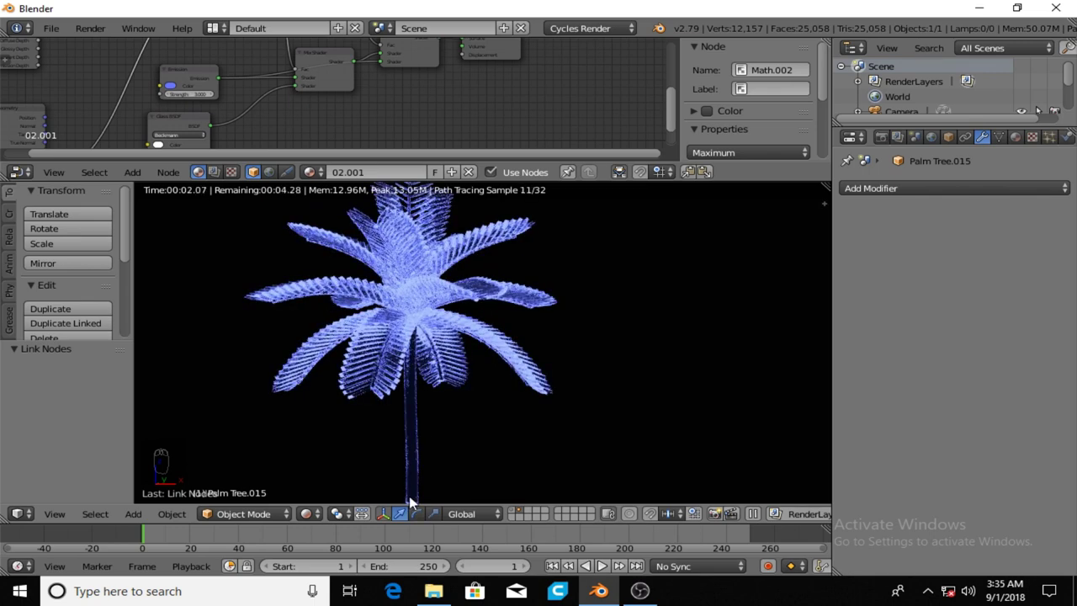
- Enlarge the node editor to fit the palm material's whole node tree and hide its properties sidebar
drag(324, 181, 286, 389)
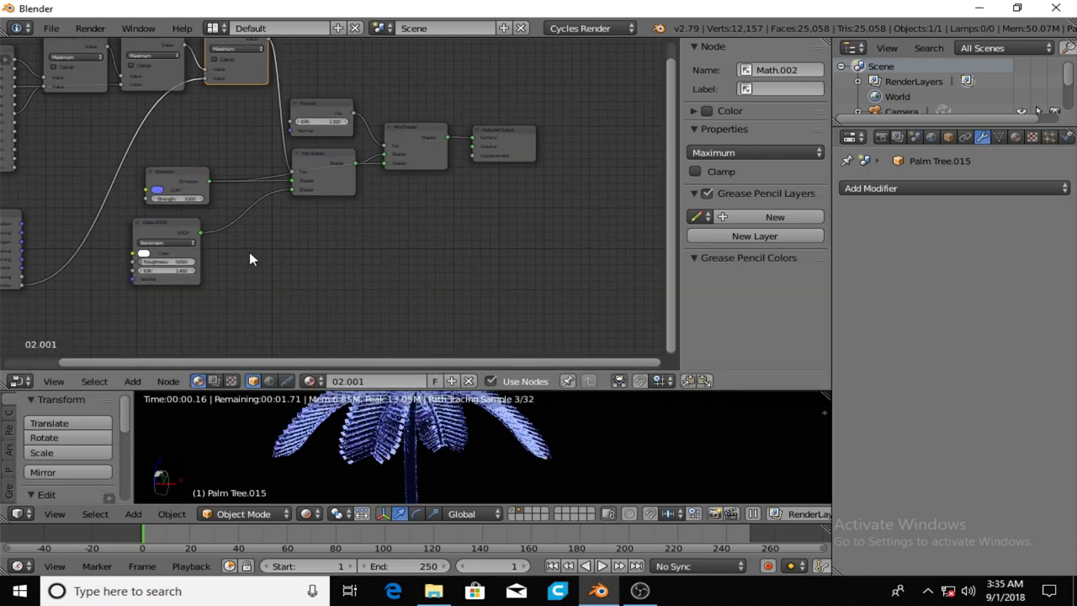
key(Home)
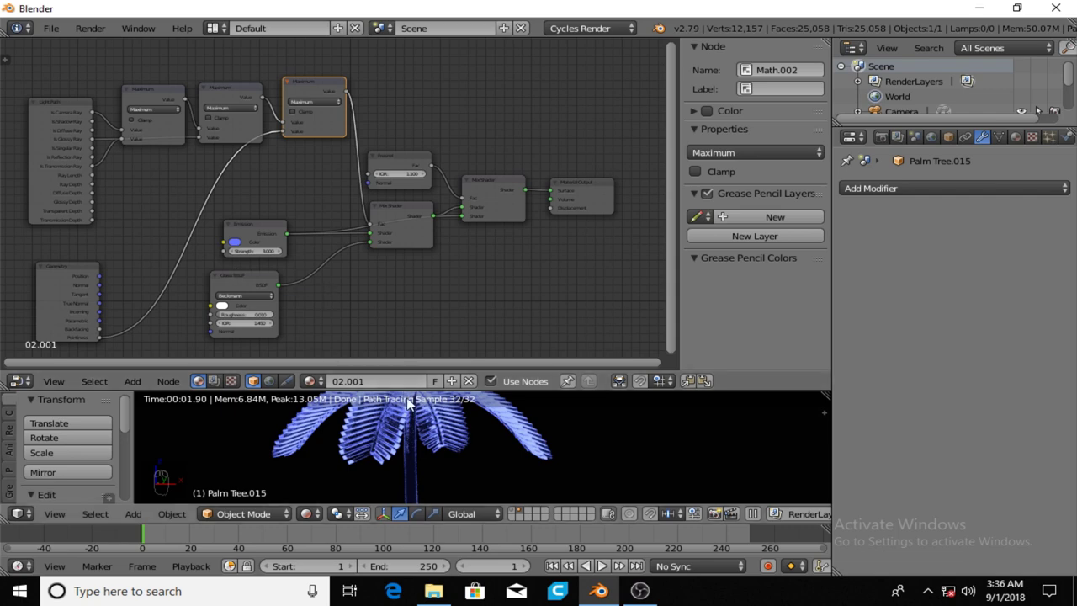
drag(409, 390, 416, 464)
scroll(343, 375, up, 2)
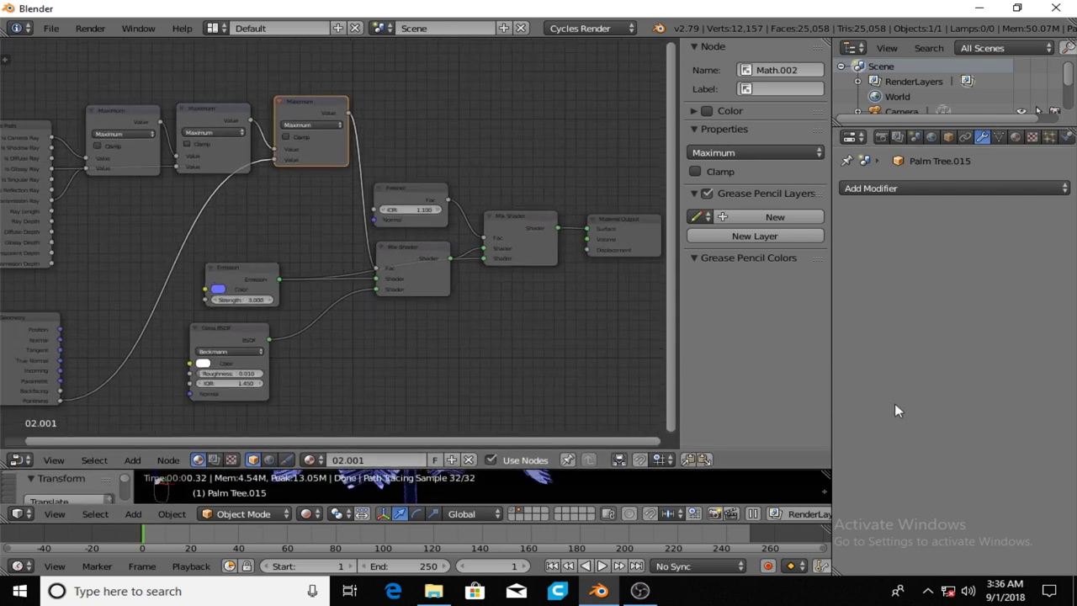
key(n)
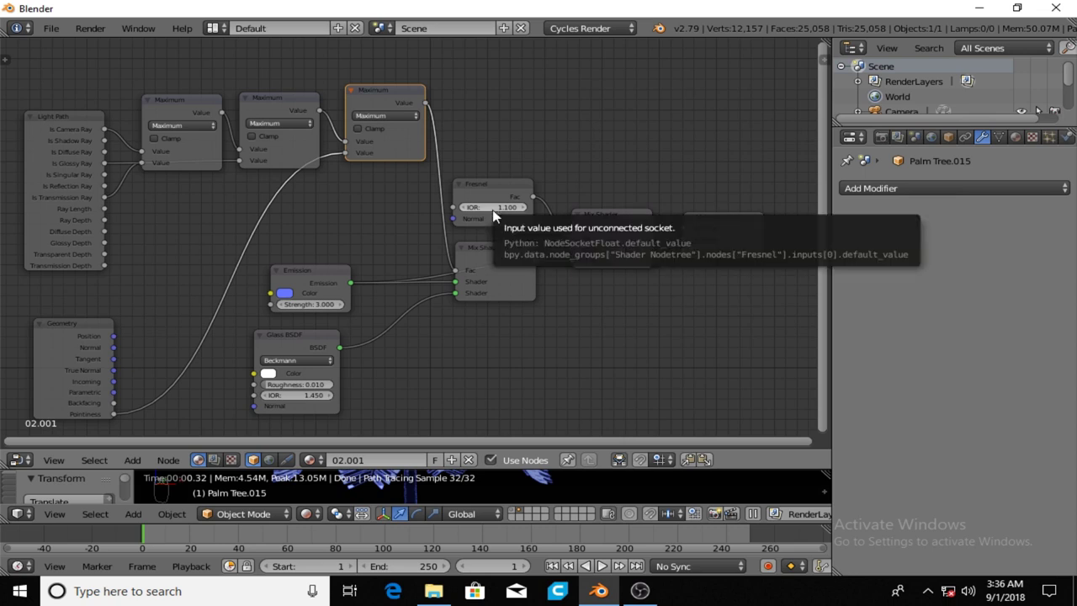
- Try Fresnel IOR values of 1.400 and 1.700 on the palm material, enlarging the rendered viewport to compare them
click(523, 207)
click(523, 207)
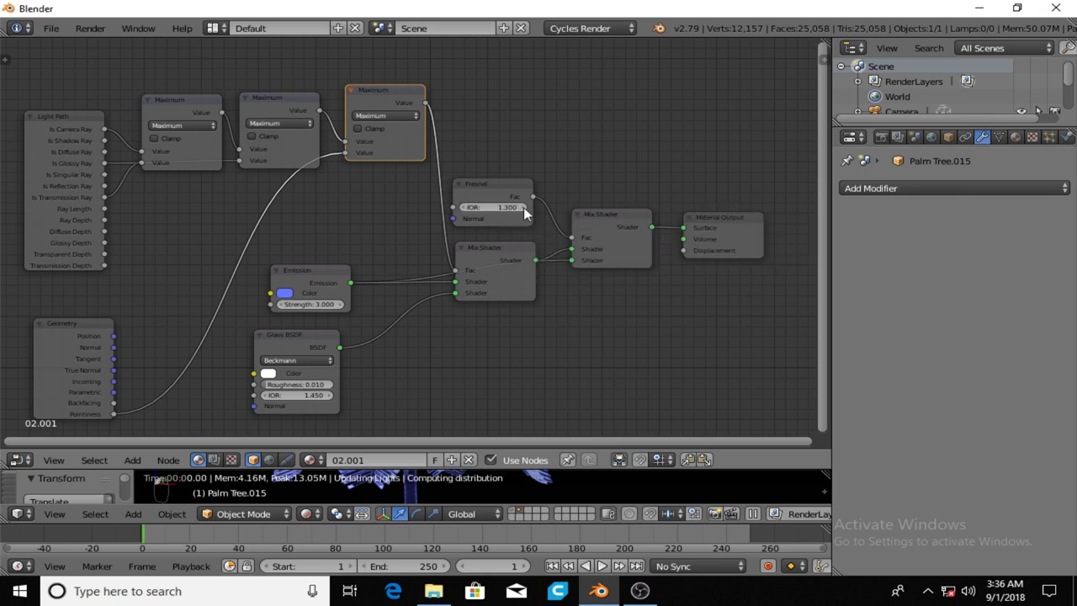
click(523, 207)
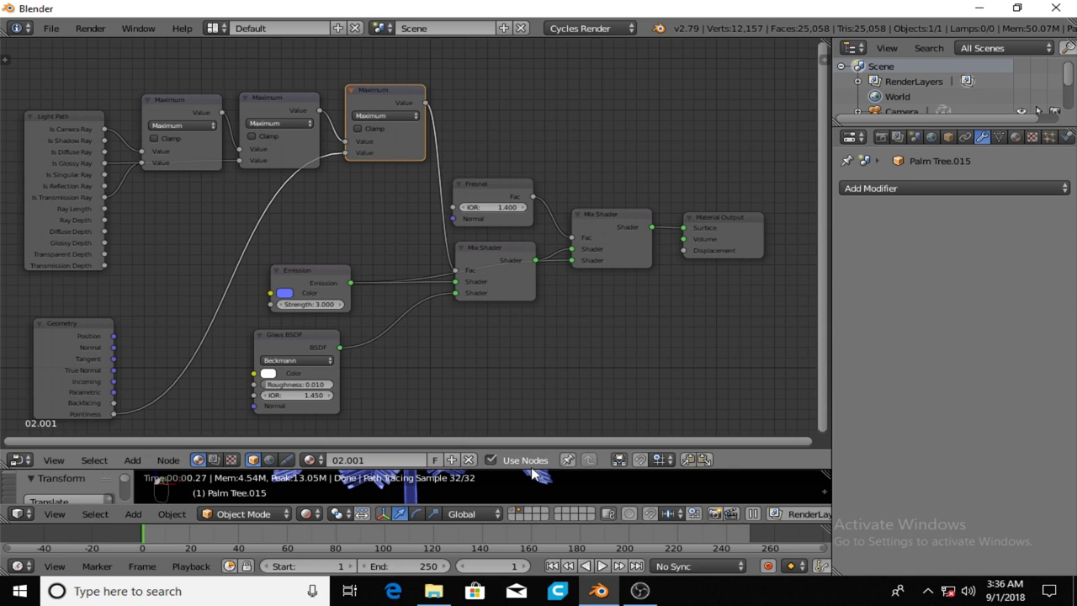
drag(534, 469, 528, 315)
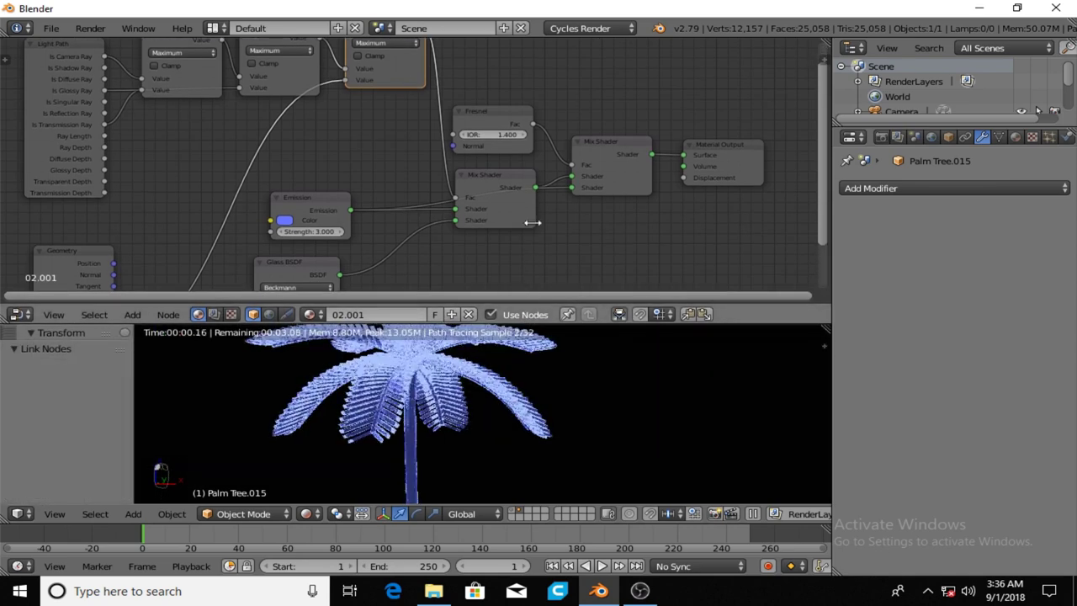
click(522, 135)
click(523, 135)
click(523, 135)
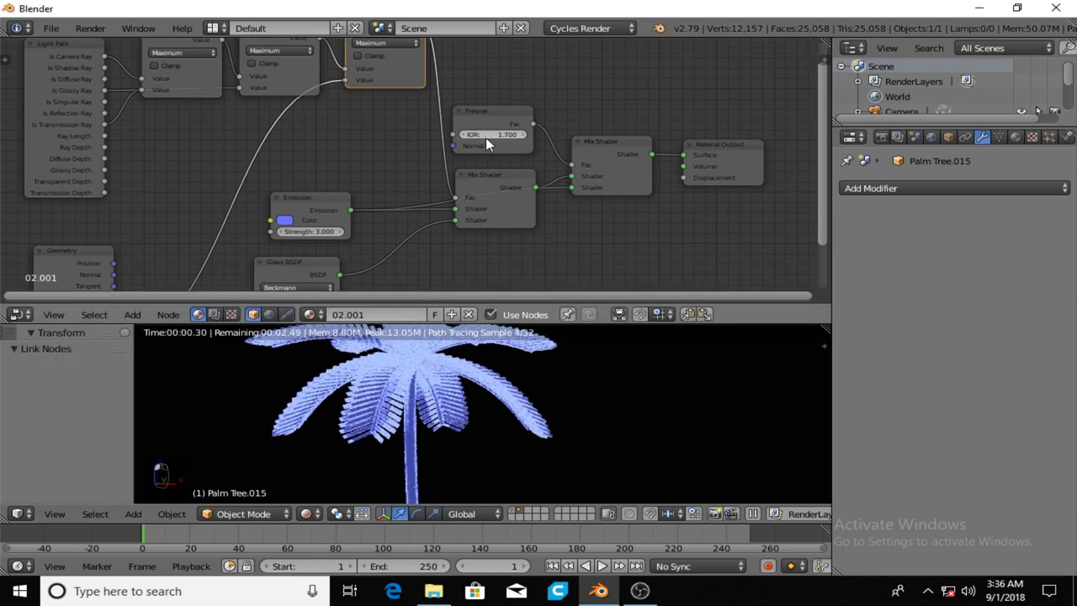
- Lower the Fresnel node's IOR to 1.000 to test its effect on the palm tree
click(464, 136)
click(465, 136)
click(464, 136)
click(465, 136)
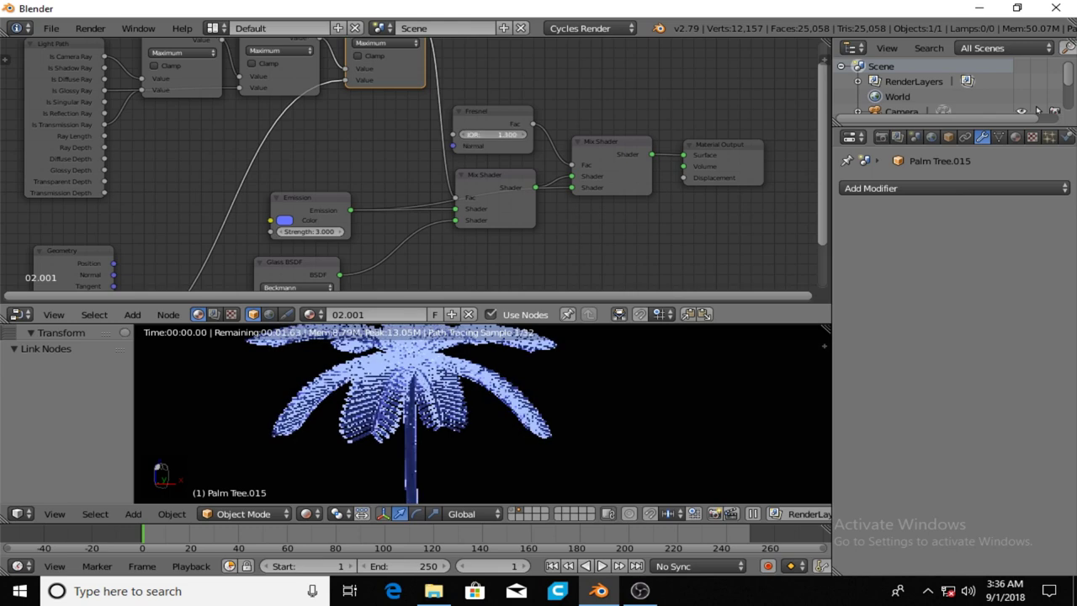
click(465, 136)
click(465, 136)
click(466, 137)
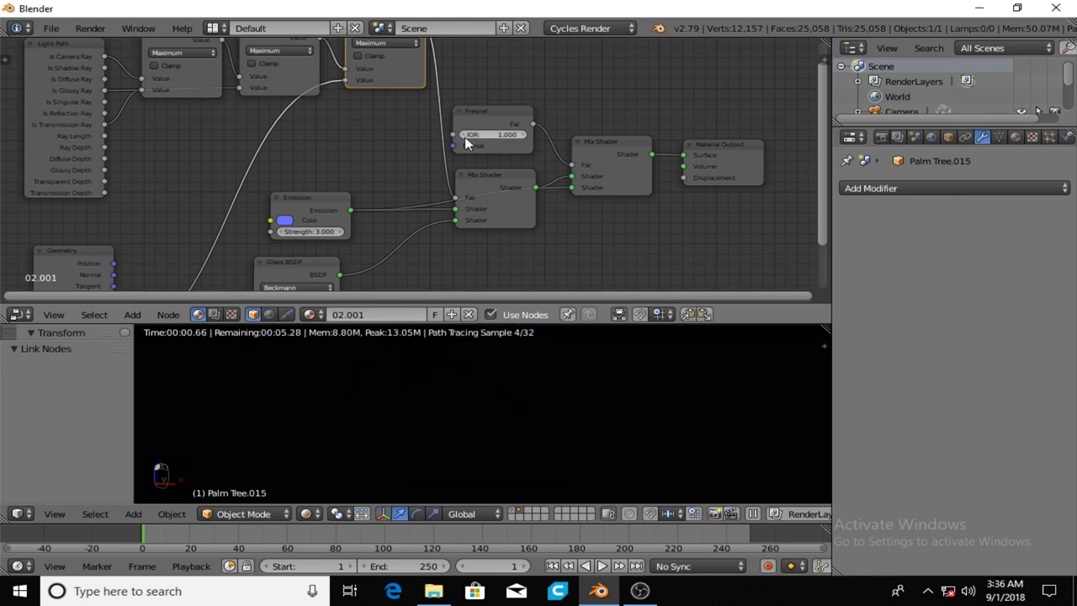
- Set the Fresnel node's IOR to 1.100
click(524, 136)
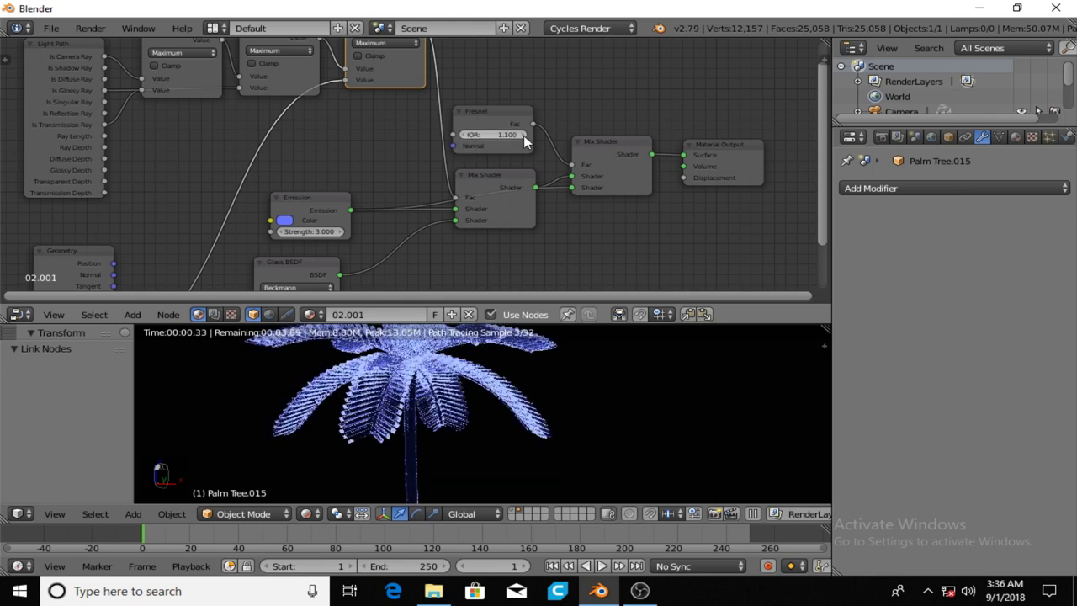
click(524, 135)
click(463, 136)
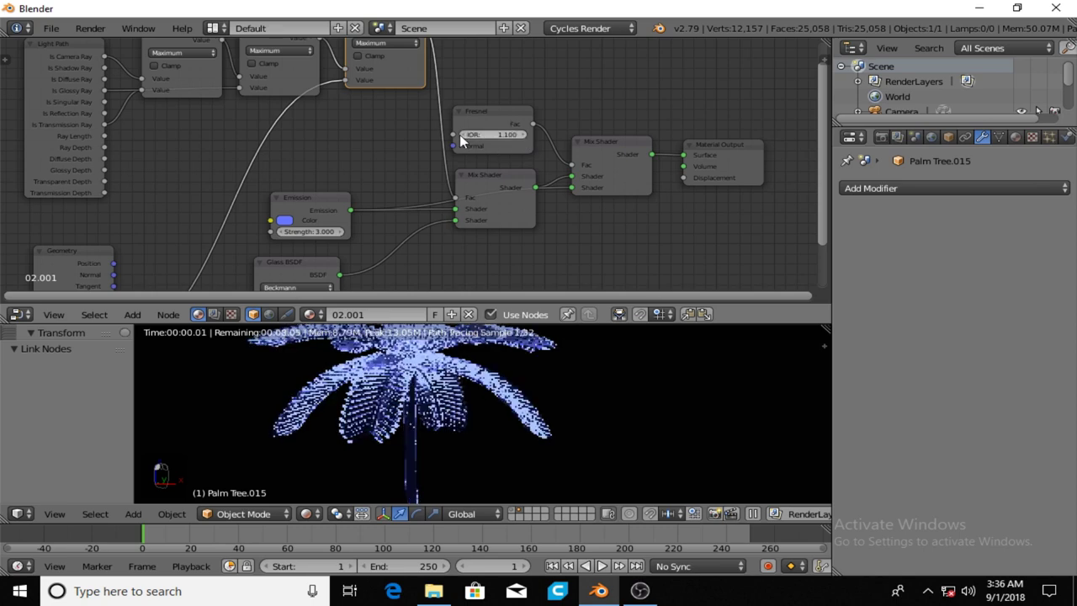
scroll(443, 192, down, 4)
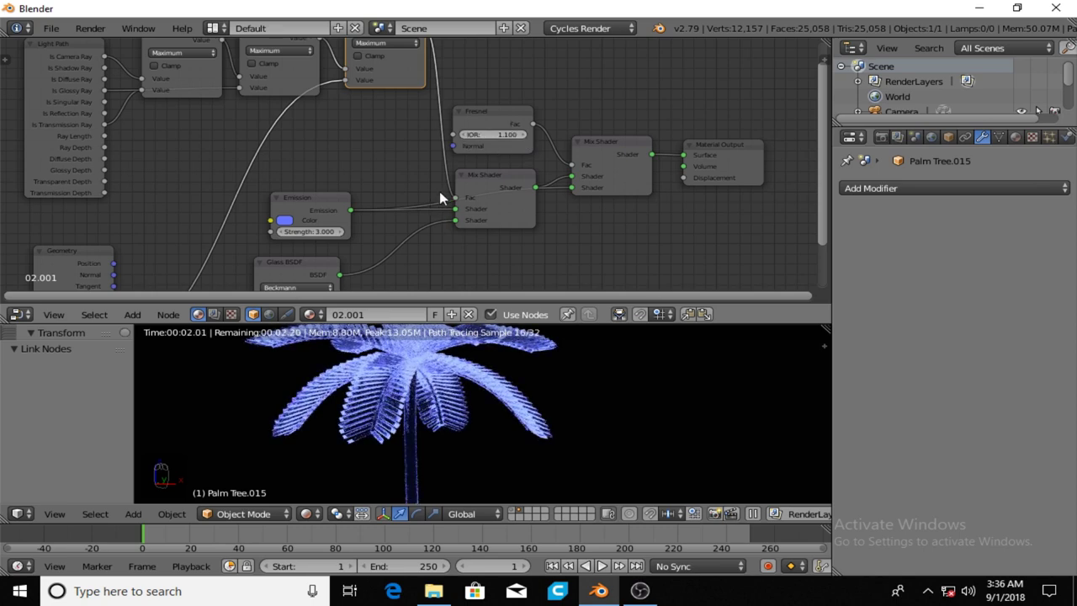
- Review the palm material's complete node tree, from the Light Path and Geometry nodes through to the Material Output
scroll(390, 157, up, 3)
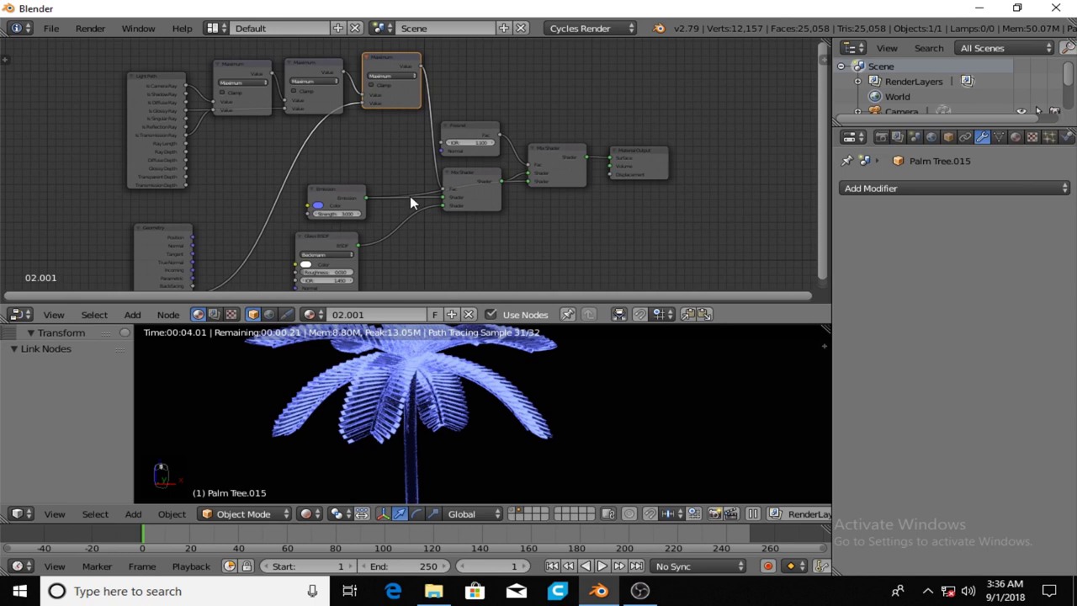
middle_drag(443, 220, 391, 223)
scroll(353, 175, down, 3)
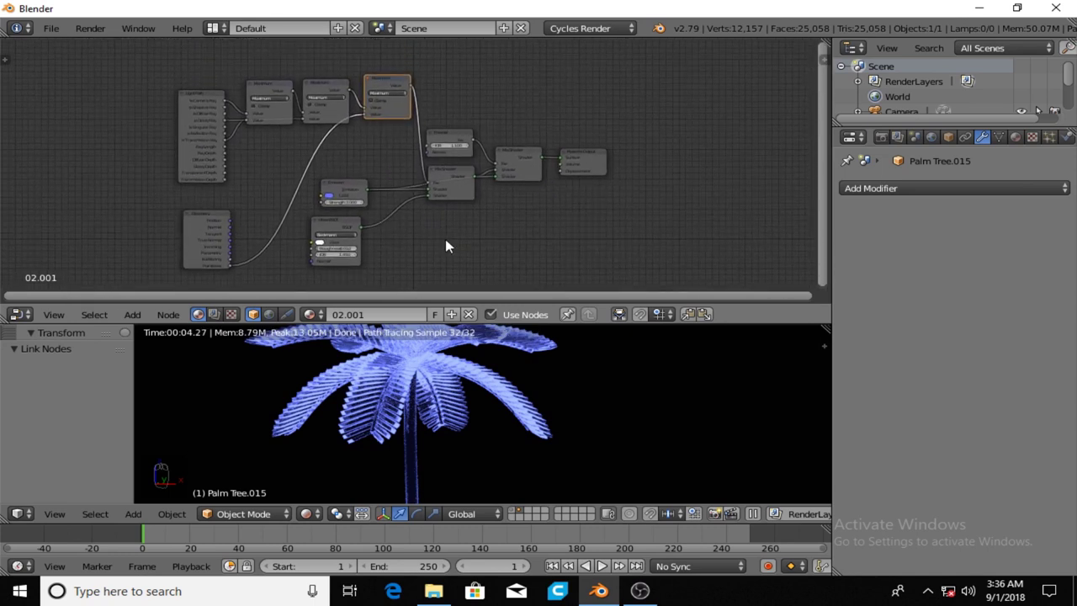
middle_drag(432, 250, 386, 239)
scroll(366, 238, up, 1)
scroll(366, 244, up, 1)
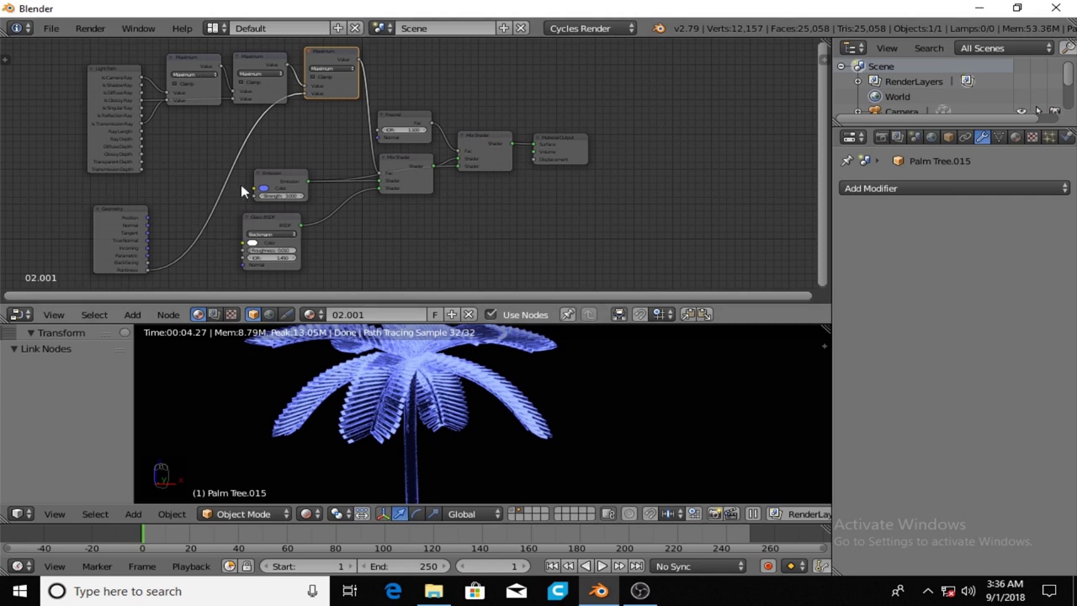
scroll(277, 253, down, 1)
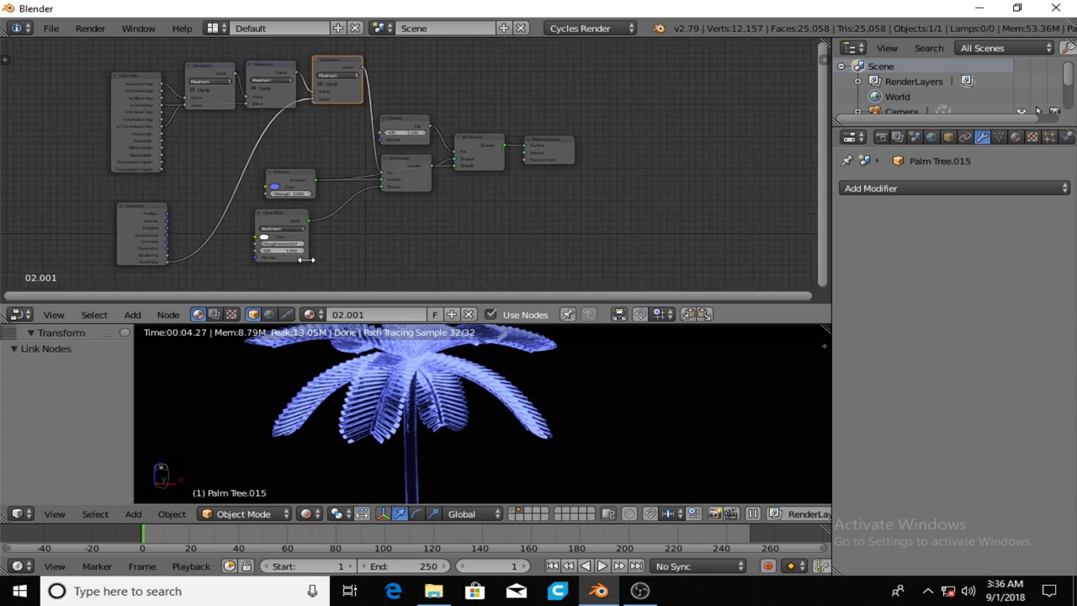
scroll(304, 257, up, 3)
scroll(304, 256, down, 3)
middle_drag(314, 252, 345, 256)
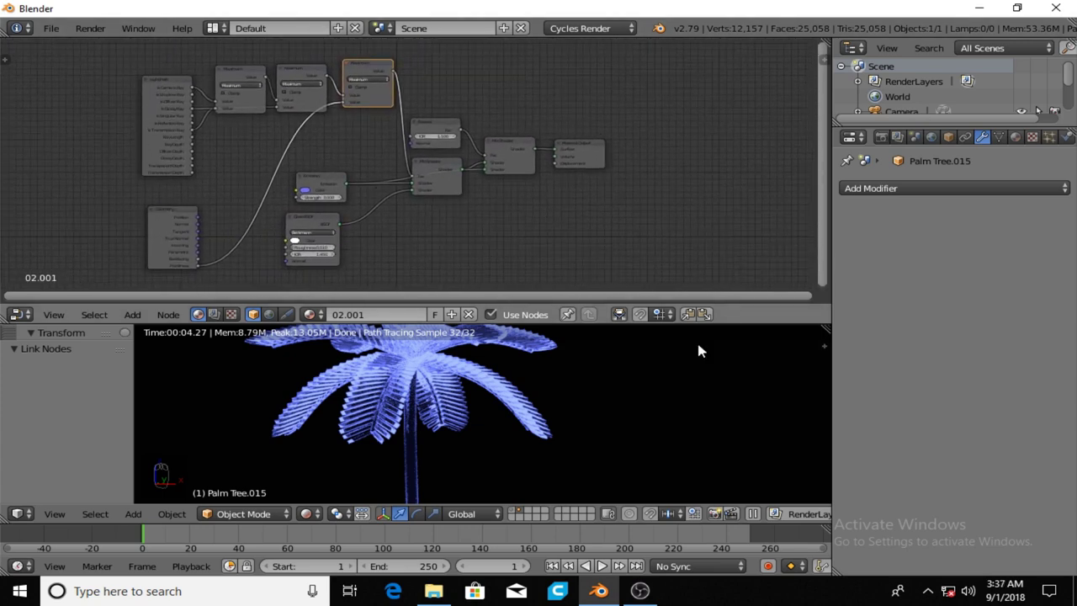
- Enlarge the 3D viewport over the node editor to show the whole rendered palm tree
scroll(534, 334, down, 1)
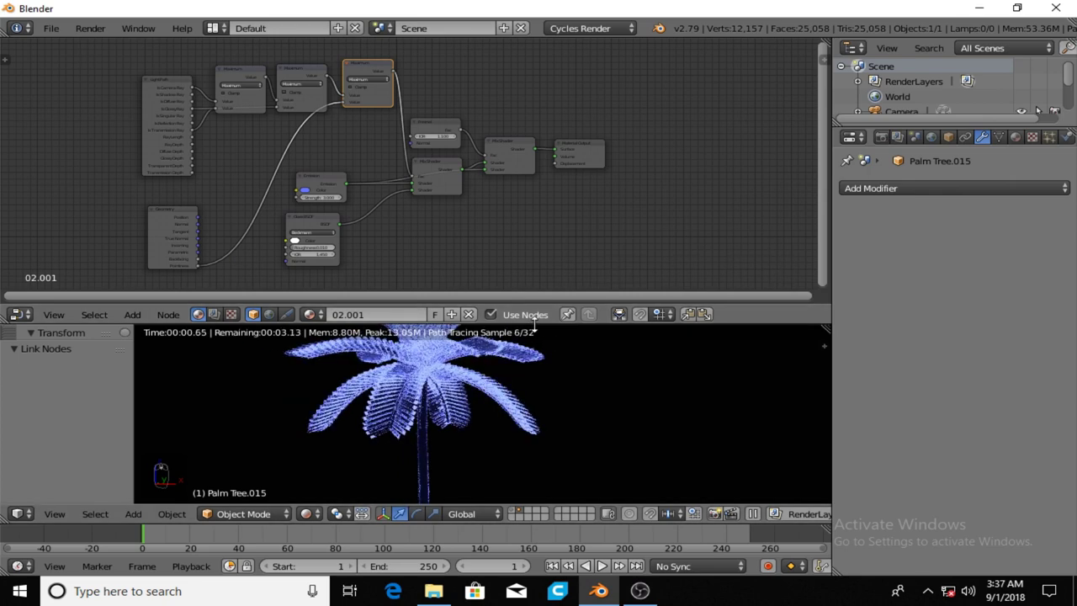
drag(536, 325, 535, 125)
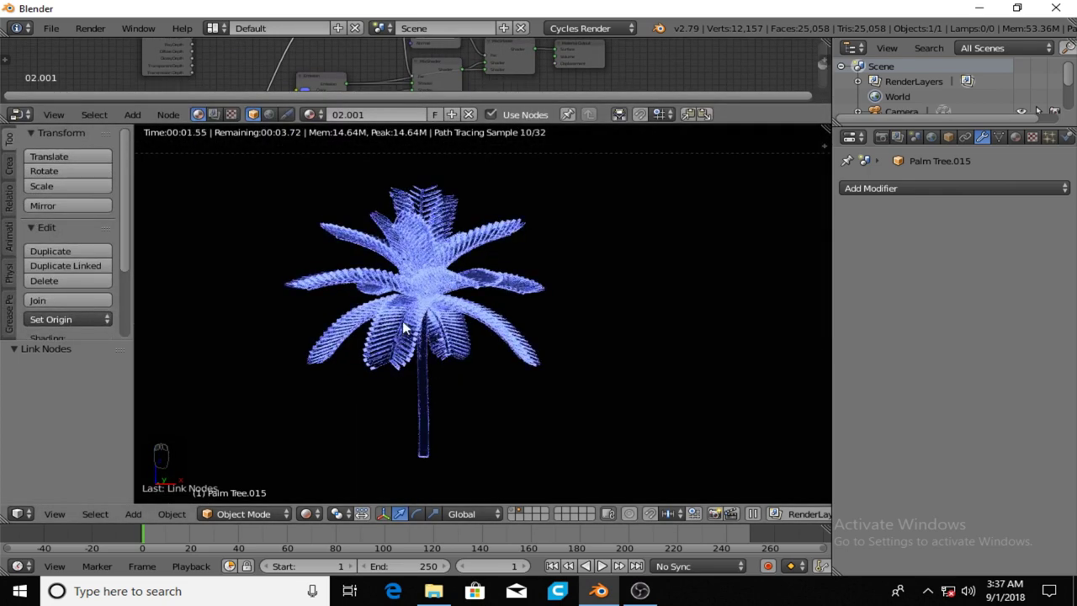
scroll(534, 340, down, 1)
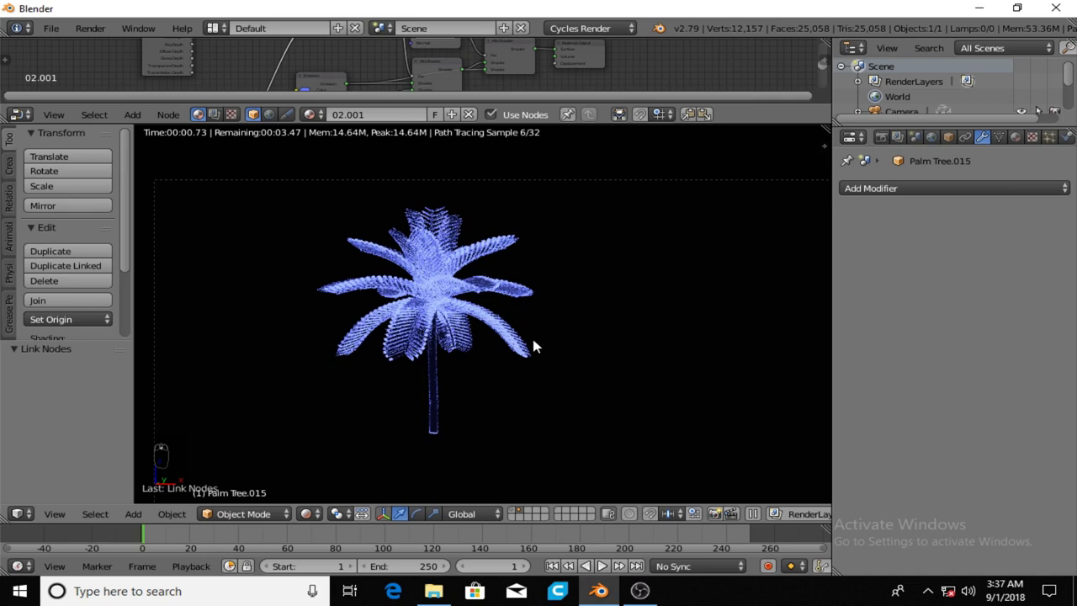
scroll(458, 399, up, 1)
scroll(455, 398, down, 1)
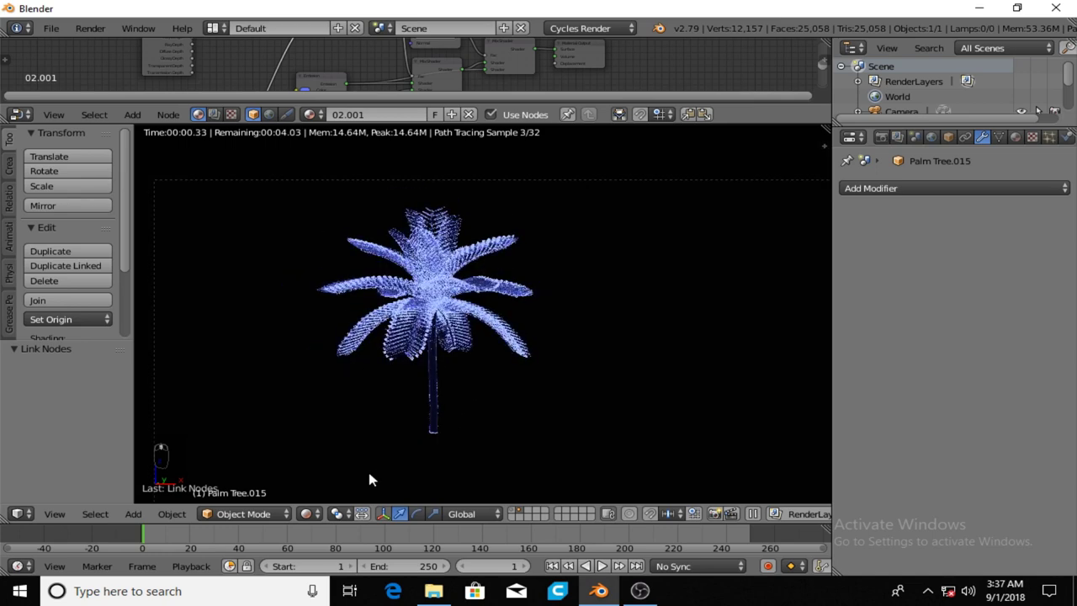
- Switch the viewport to solid shading and display only the first layer with the wireframe grid plane
click(308, 513)
click(325, 460)
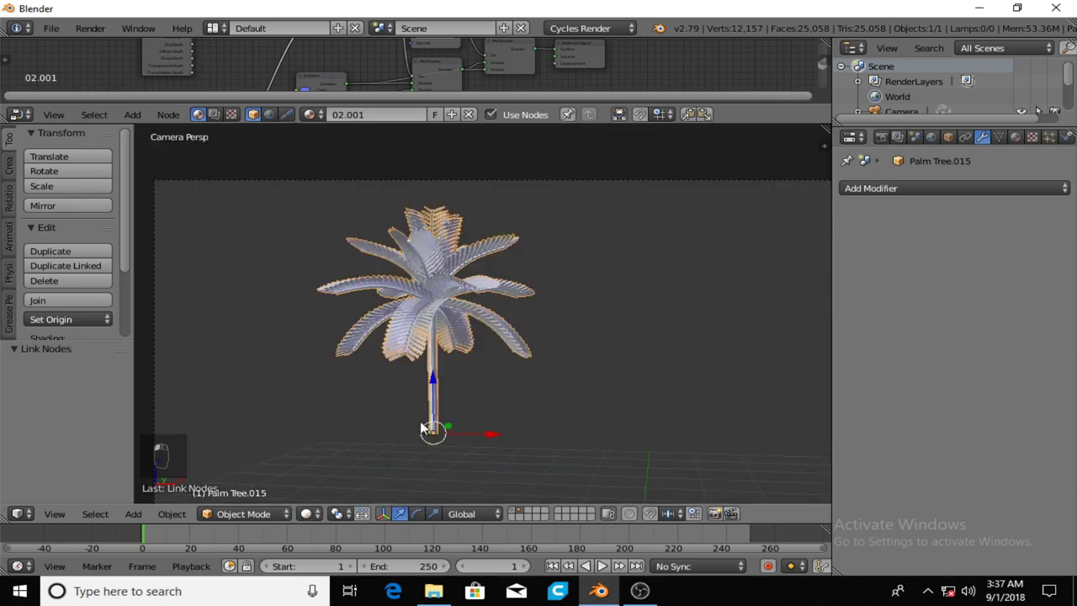
scroll(424, 429, down, 3)
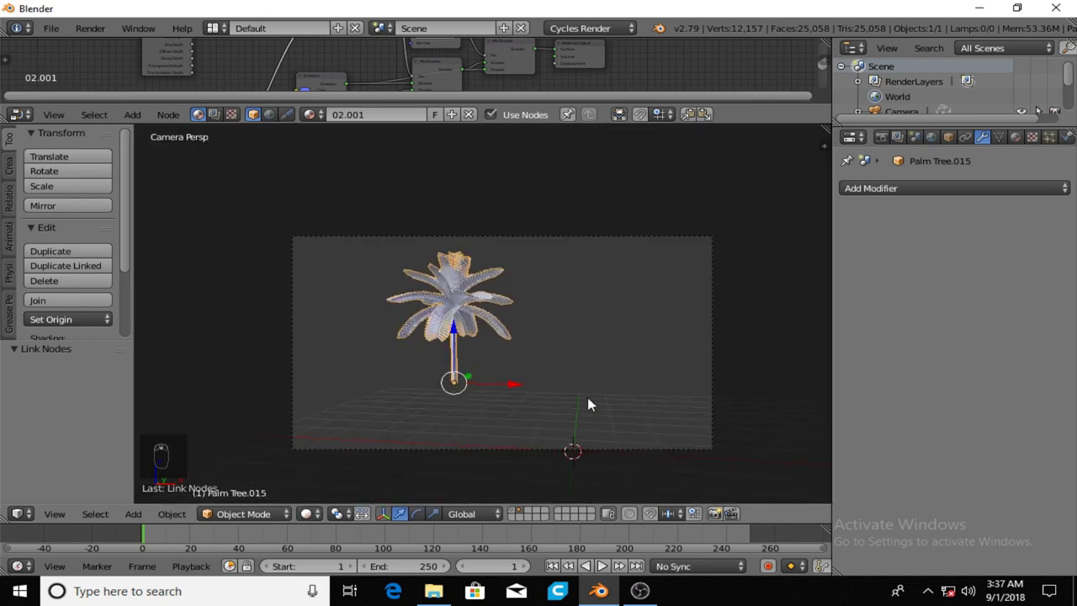
click(511, 510)
scroll(452, 404, down, 2)
middle_drag(435, 407, 459, 405)
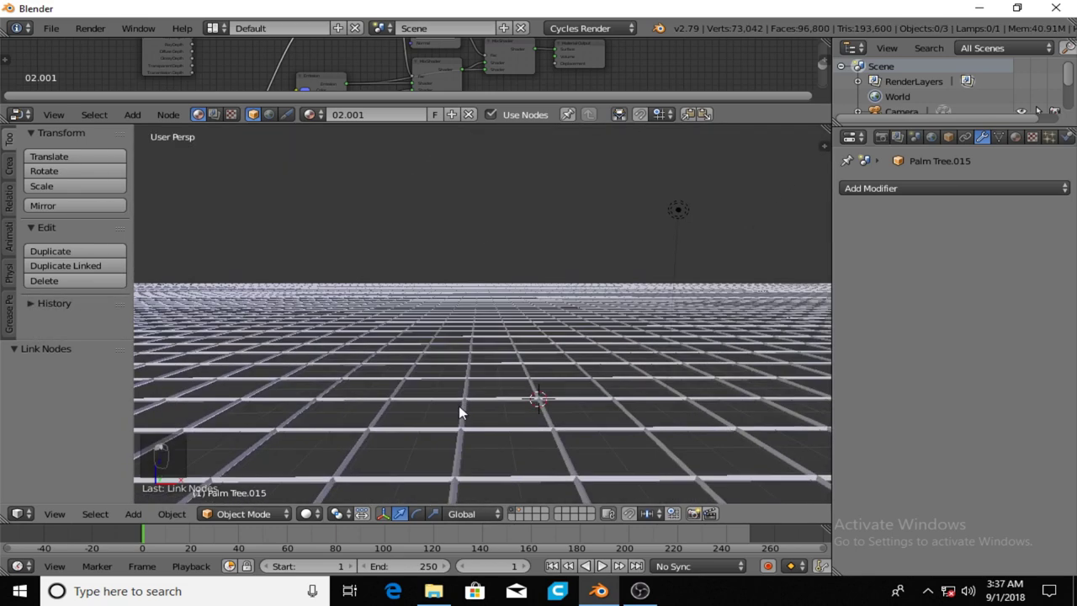
- Re-aim the camera with walk navigation so it looks straight along the grid lines, with the horizon near the frame's upper edge
key(KP_0)
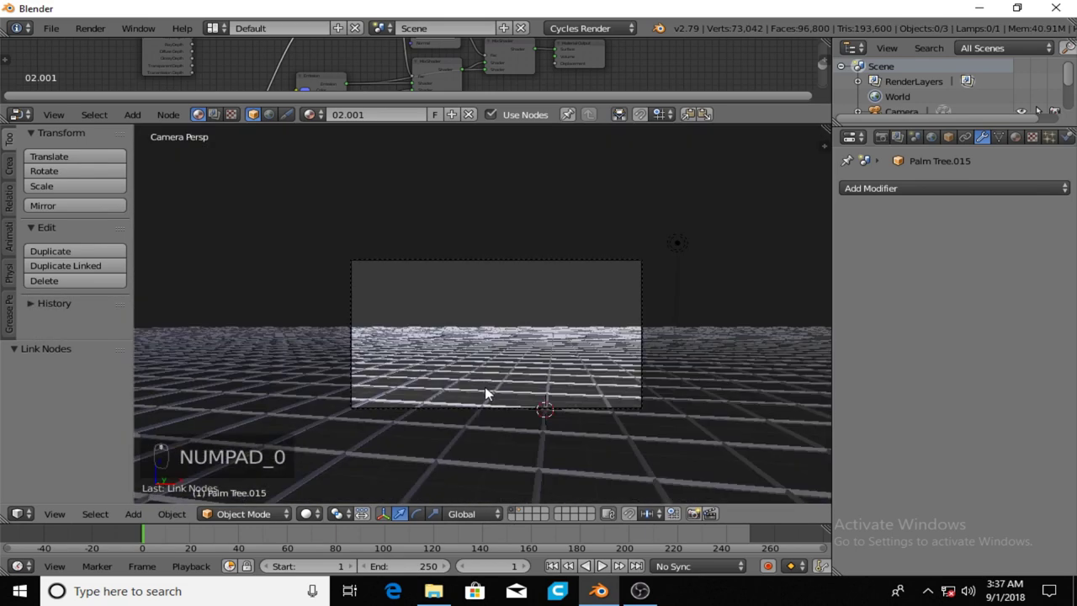
scroll(480, 409, up, 1)
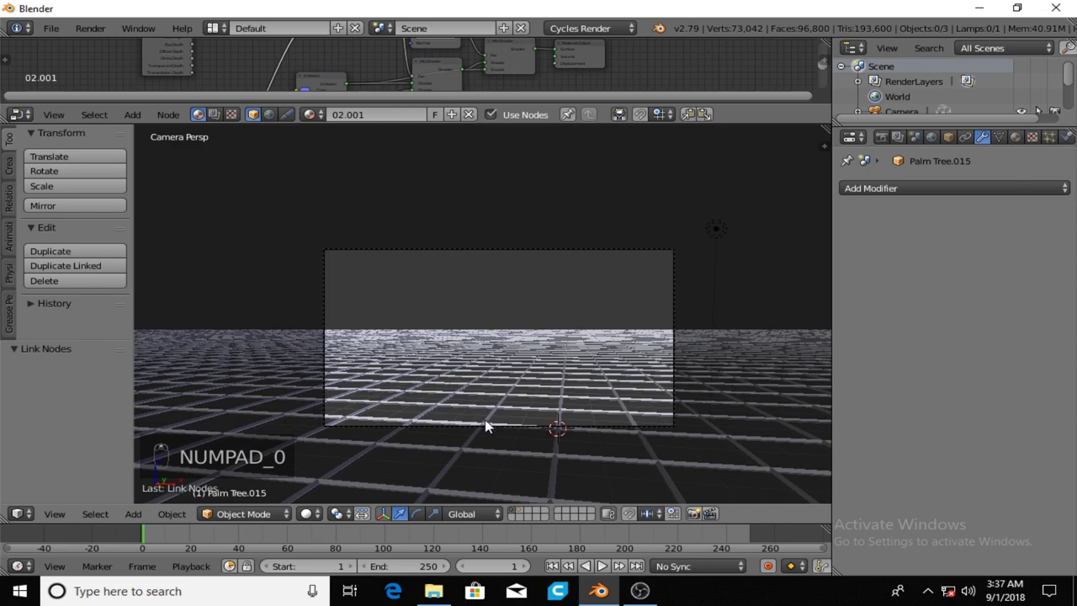
scroll(534, 391, down, 3)
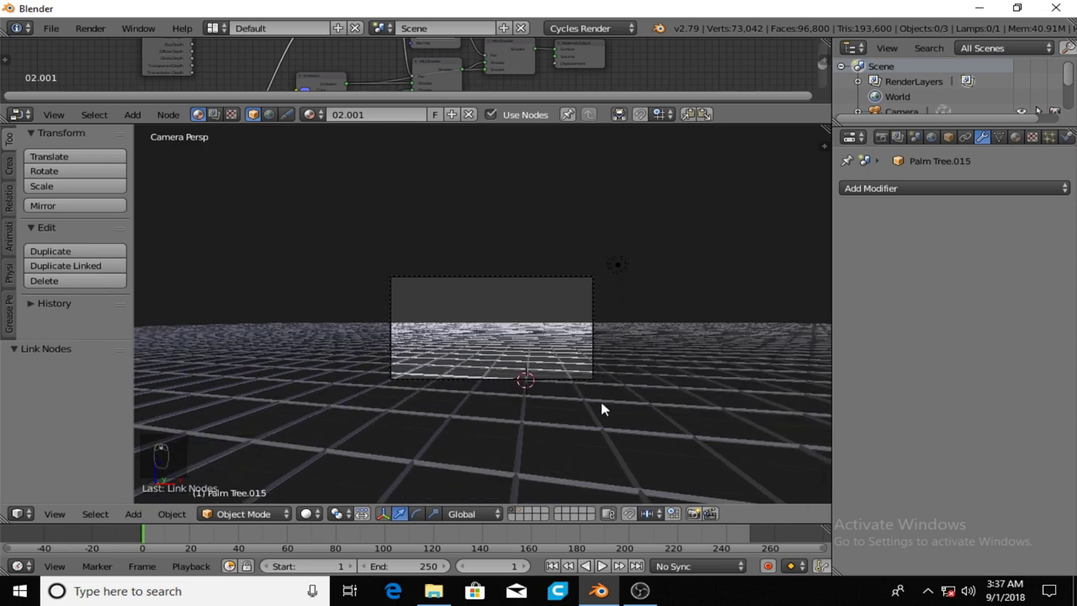
key(shift+f)
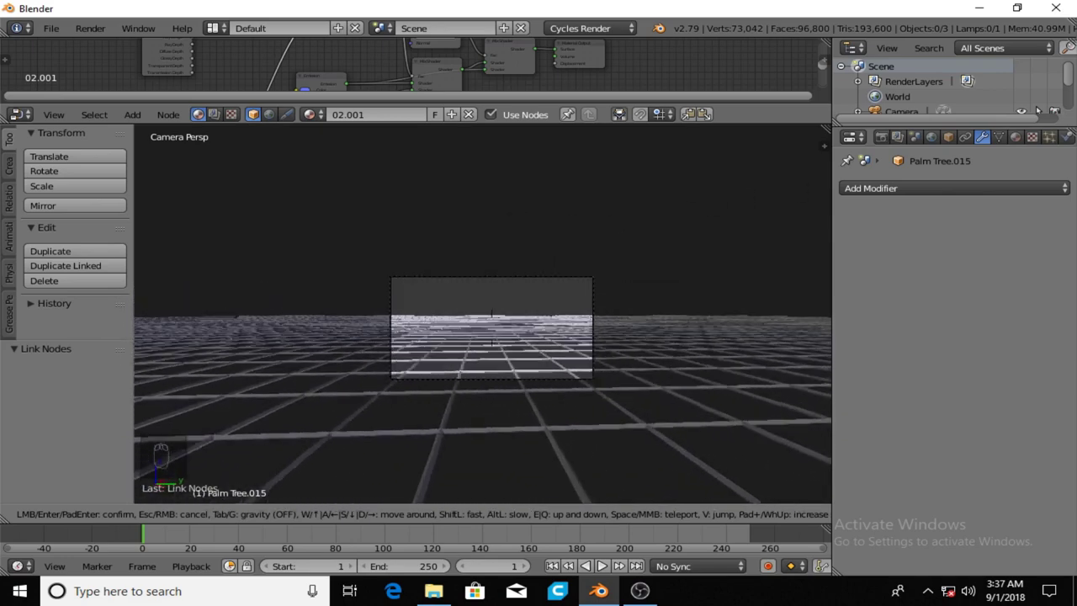
click(482, 313)
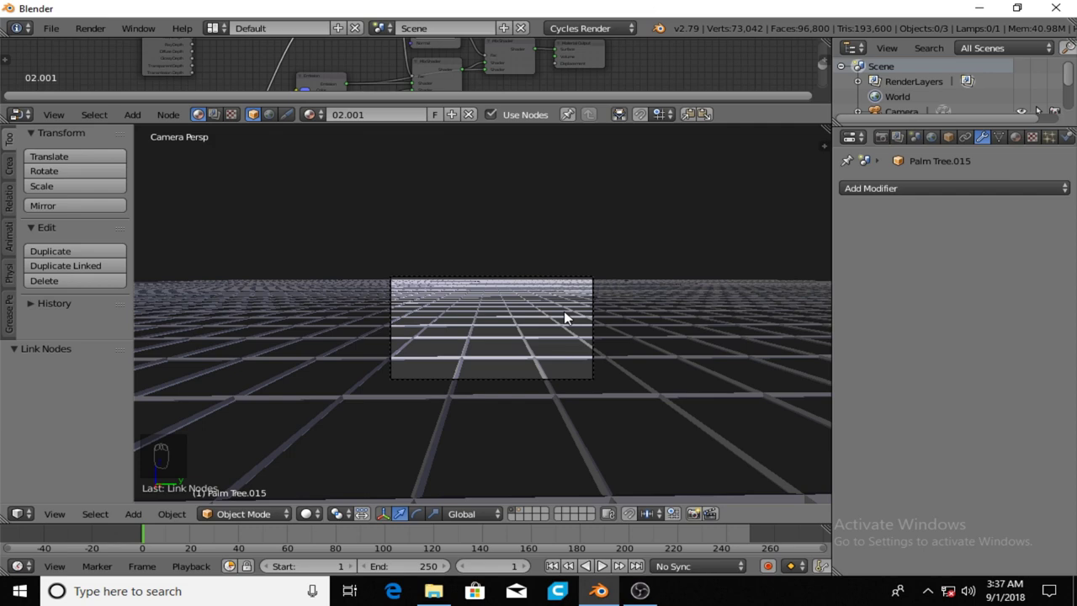
scroll(486, 341, up, 5)
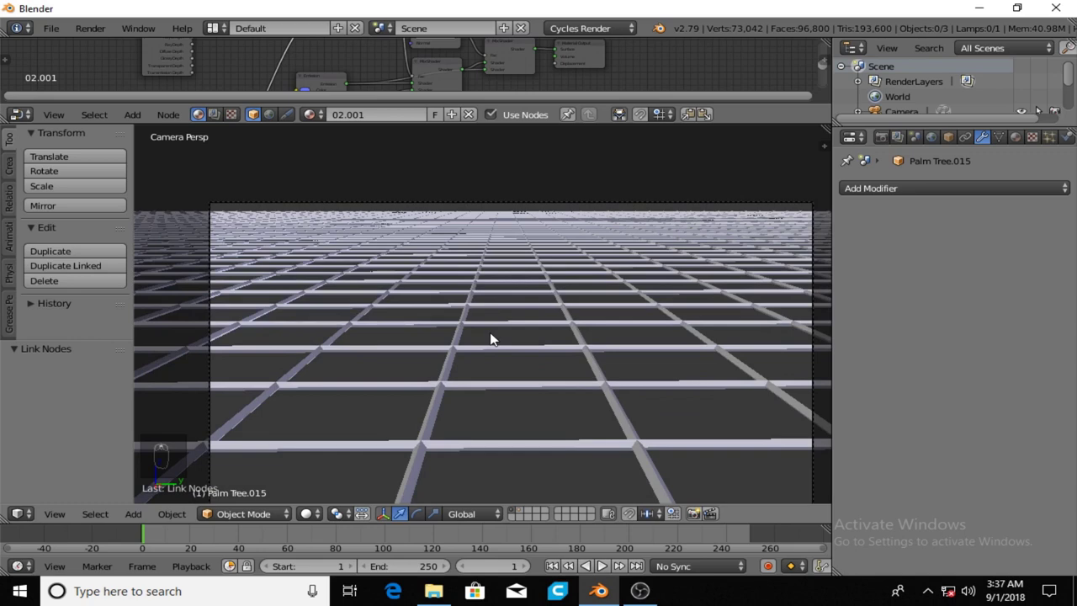
scroll(492, 339, down, 3)
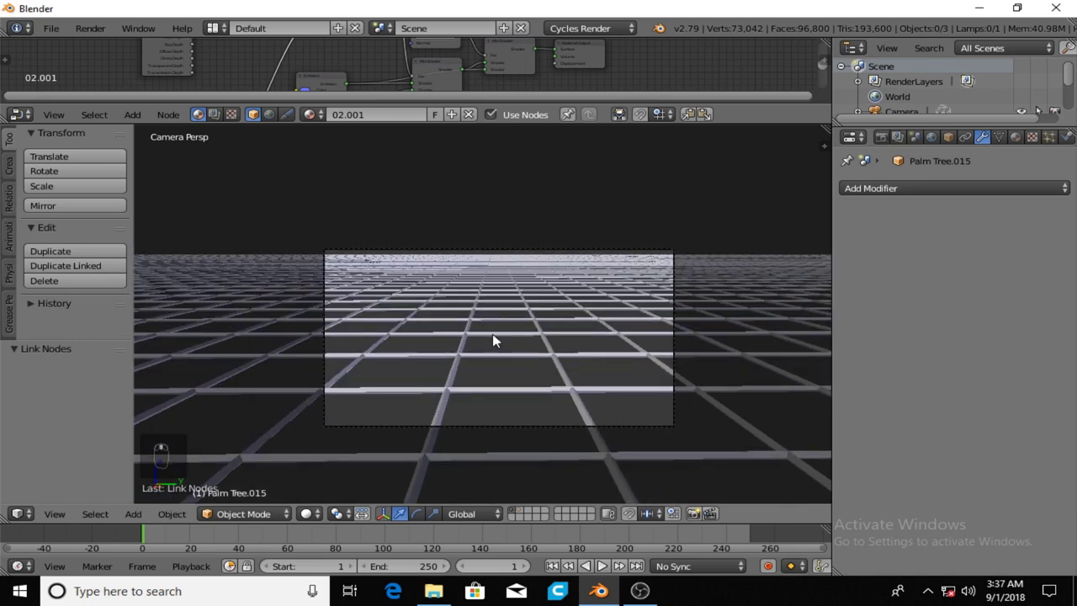